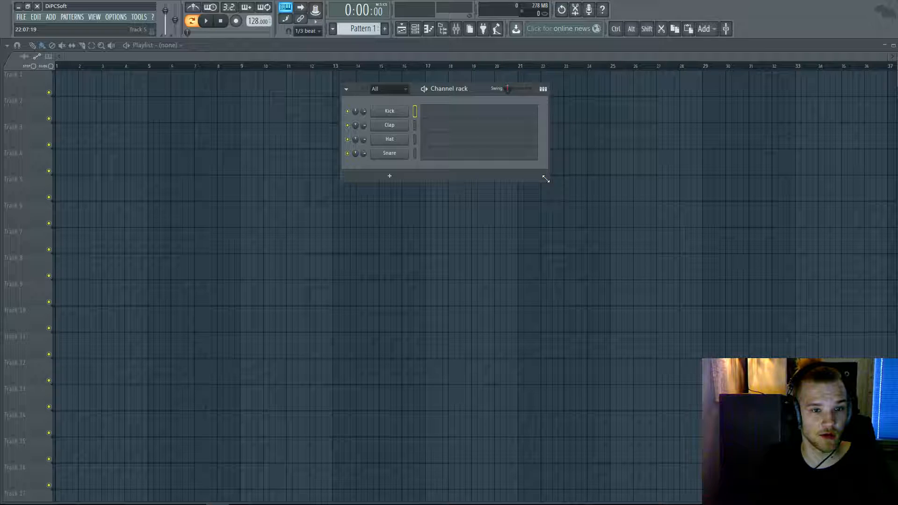
- Widen the Kick/Clap/Hat/Snare channel rack and shift it right over the playlist
{"action": "left_click_drag", "start_coordinate": [545, 178], "coordinate": [605, 218]}
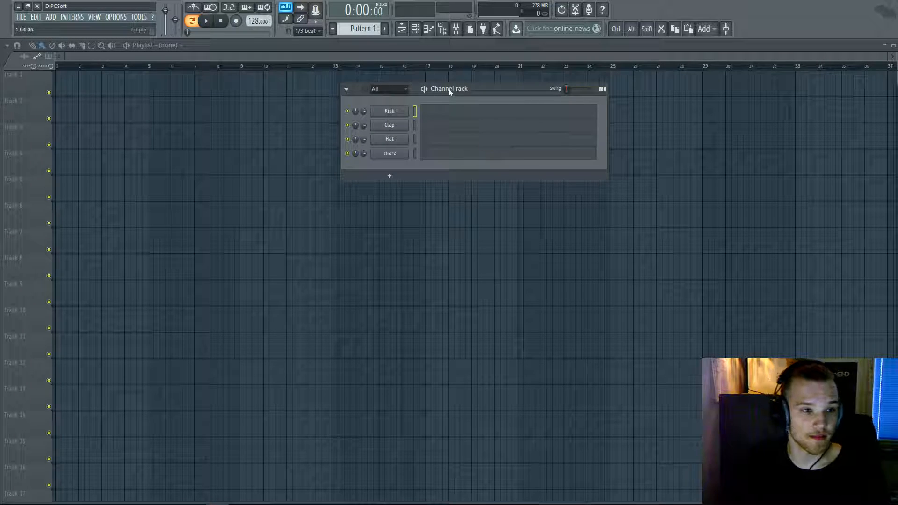
{"action": "left_click_drag", "start_coordinate": [480, 88], "coordinate": [538, 86]}
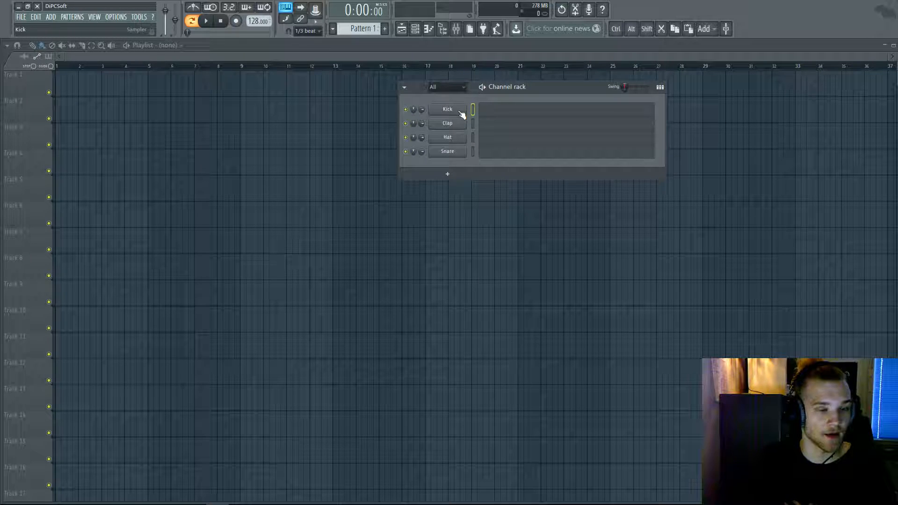
- Show the browser on All locations, widen it, and collapse the Progressive Kicks and Drums folders
{"action": "left_click", "coordinate": [447, 30]}
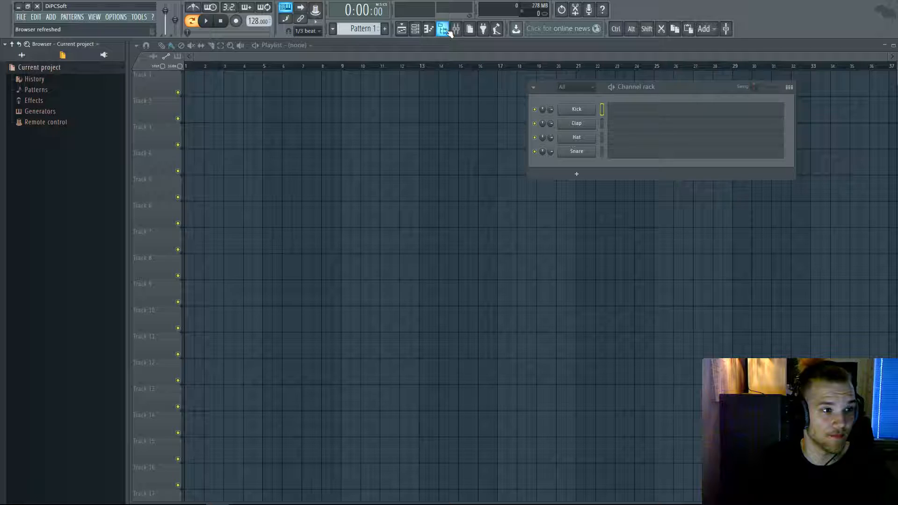
{"action": "left_click", "coordinate": [25, 57]}
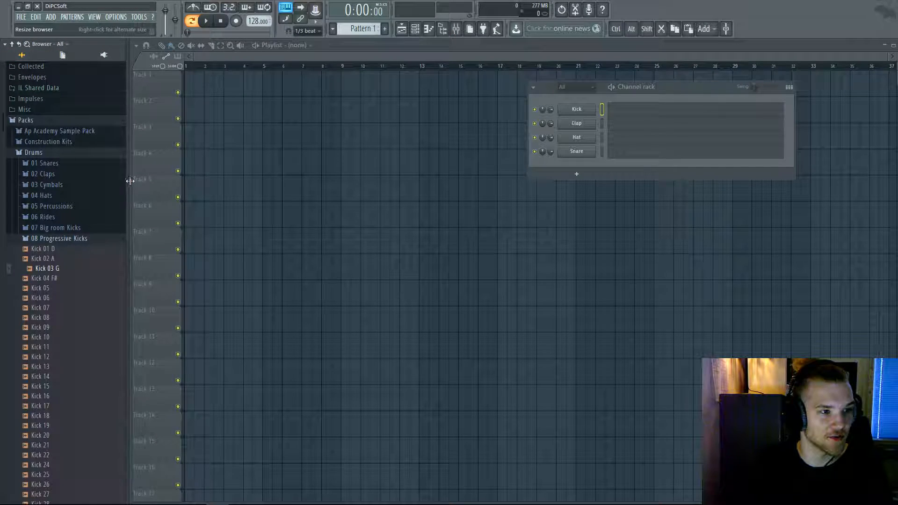
{"action": "left_click_drag", "start_coordinate": [125, 182], "coordinate": [168, 183]}
{"action": "left_click", "coordinate": [88, 238]}
{"action": "left_click", "coordinate": [43, 152]}
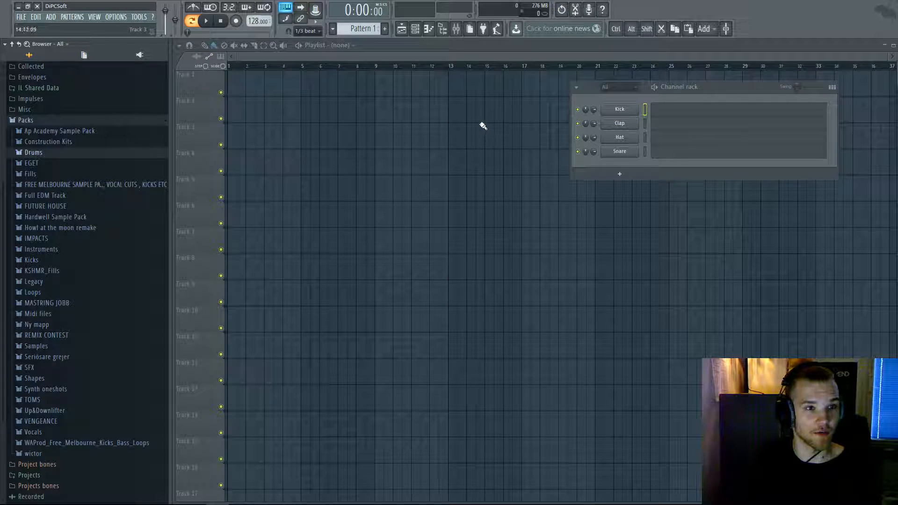
- Re-show the browser panel, widen it further, and re-expand Packs > Drums
{"action": "left_click", "coordinate": [443, 30]}
{"action": "left_click", "coordinate": [442, 29]}
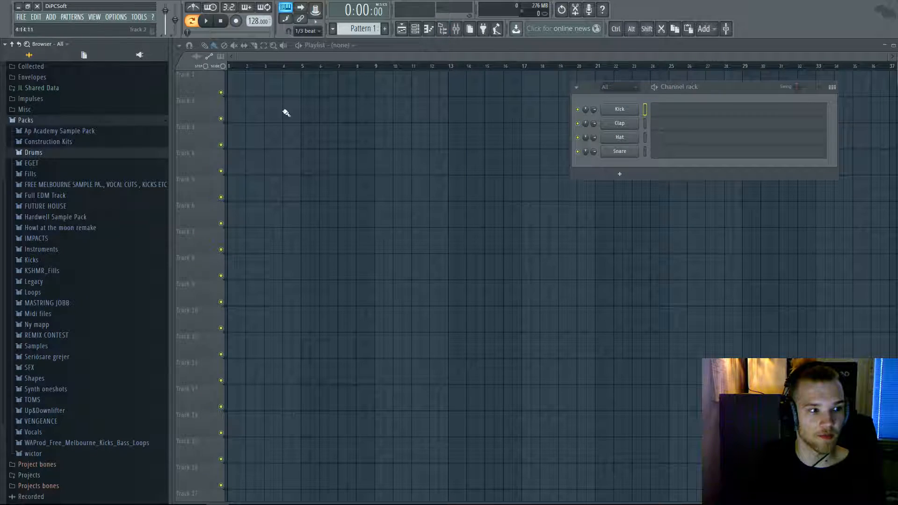
{"action": "left_click_drag", "start_coordinate": [171, 197], "coordinate": [189, 201]}
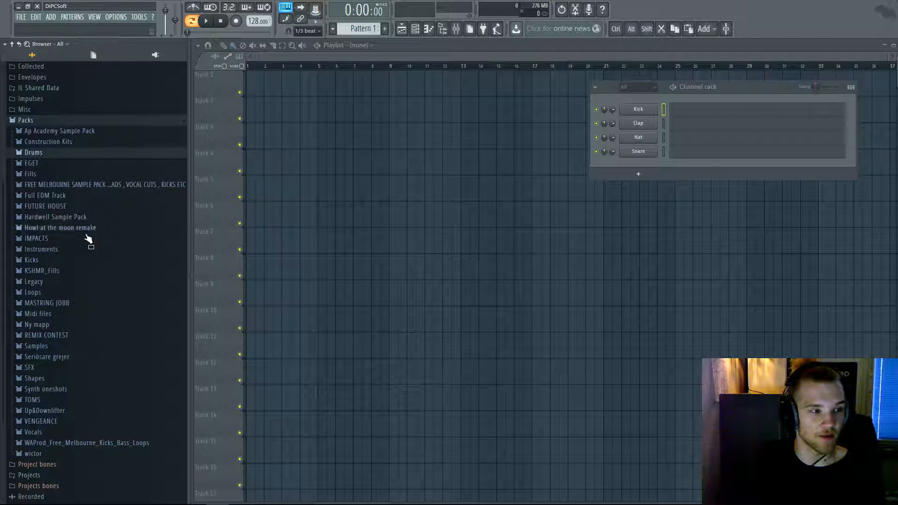
{"action": "left_click", "coordinate": [46, 156]}
{"action": "left_click", "coordinate": [31, 121]}
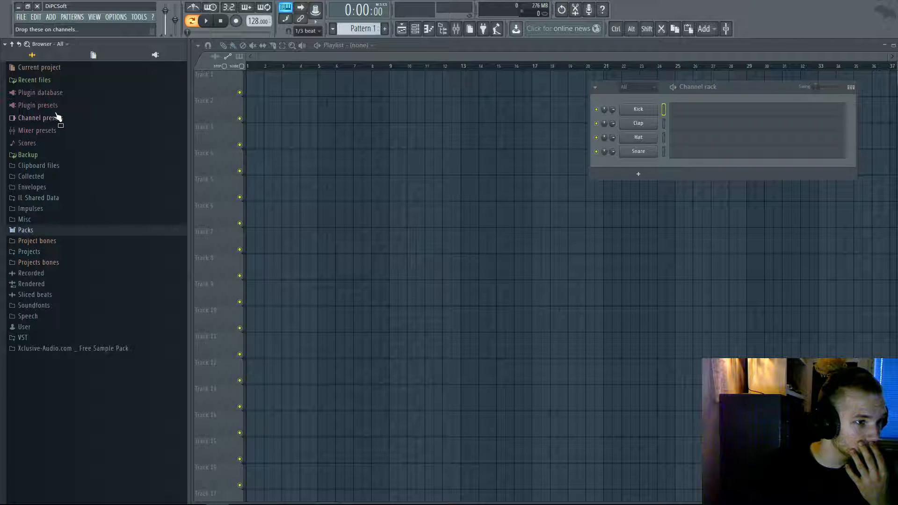
{"action": "left_click", "coordinate": [34, 230]}
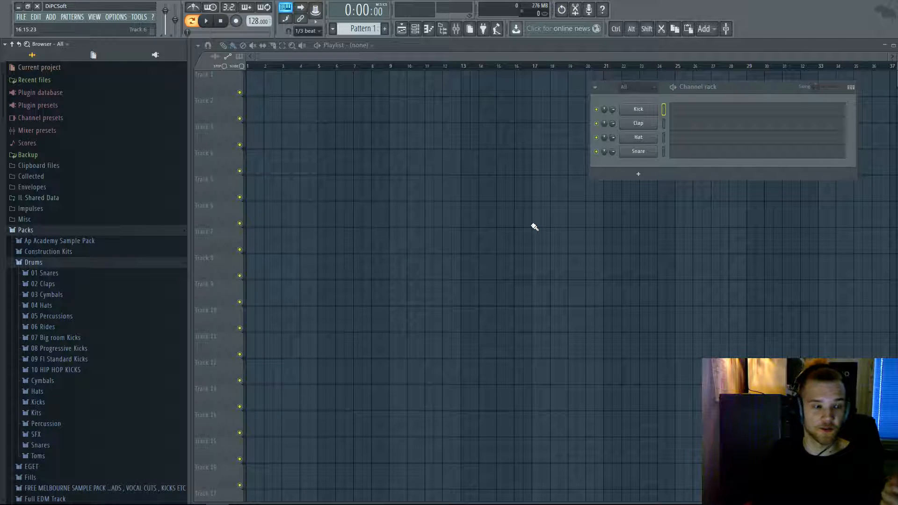
- Preview 909 Clap from the 02 Claps folder and drop it onto Track 1
{"action": "left_click", "coordinate": [65, 286]}
{"action": "scroll", "coordinate": [75, 318], "scroll_direction": "down", "scroll_amount": 6}
{"action": "left_click", "coordinate": [64, 316]}
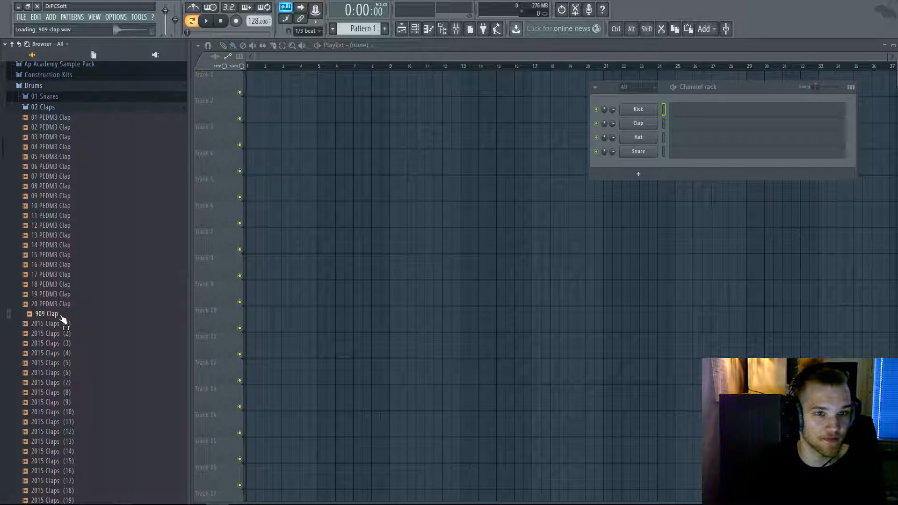
{"action": "left_click_drag", "start_coordinate": [54, 319], "coordinate": [250, 85]}
- Snap the 909 Clap clip to bar 1, reset the play position and play
{"action": "scroll", "coordinate": [265, 93], "scroll_direction": "up", "scroll_amount": 5}
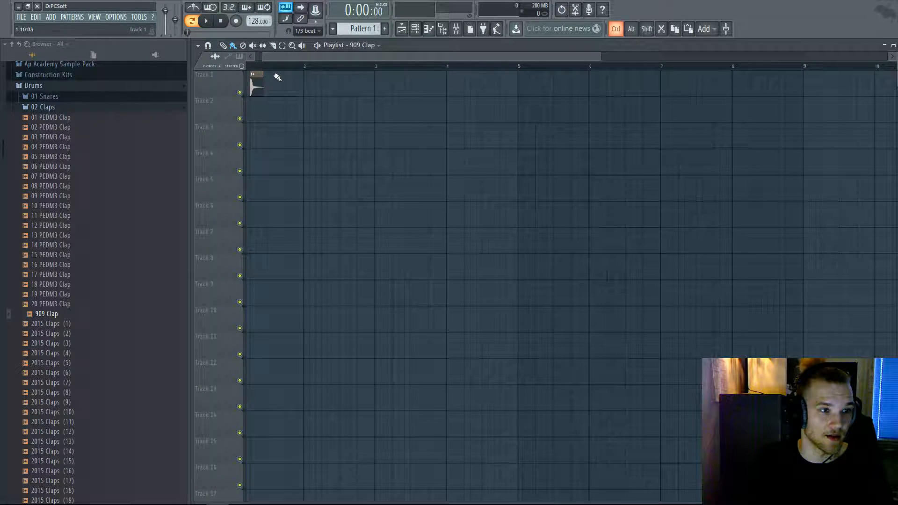
{"action": "left_click_drag", "start_coordinate": [283, 89], "coordinate": [255, 89]}
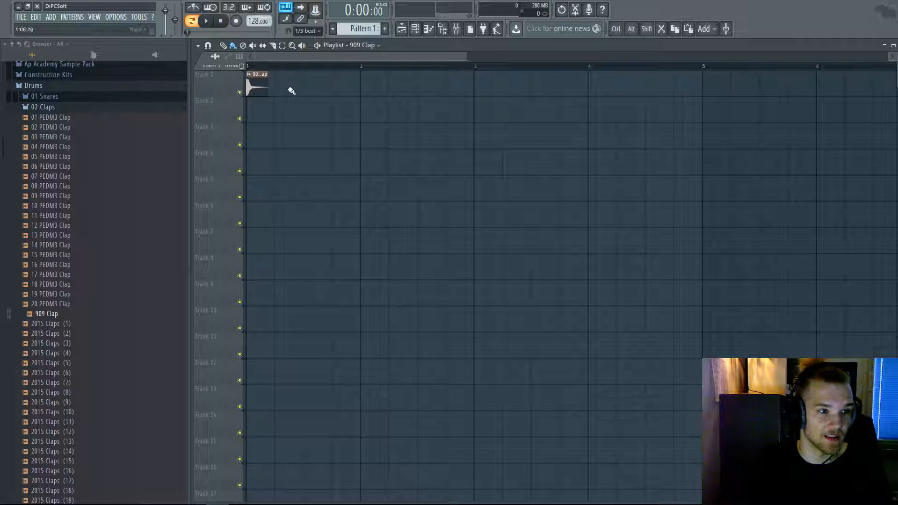
{"action": "scroll", "coordinate": [271, 90], "scroll_direction": "down", "scroll_amount": 1}
{"action": "left_click_drag", "start_coordinate": [304, 67], "coordinate": [233, 69]}
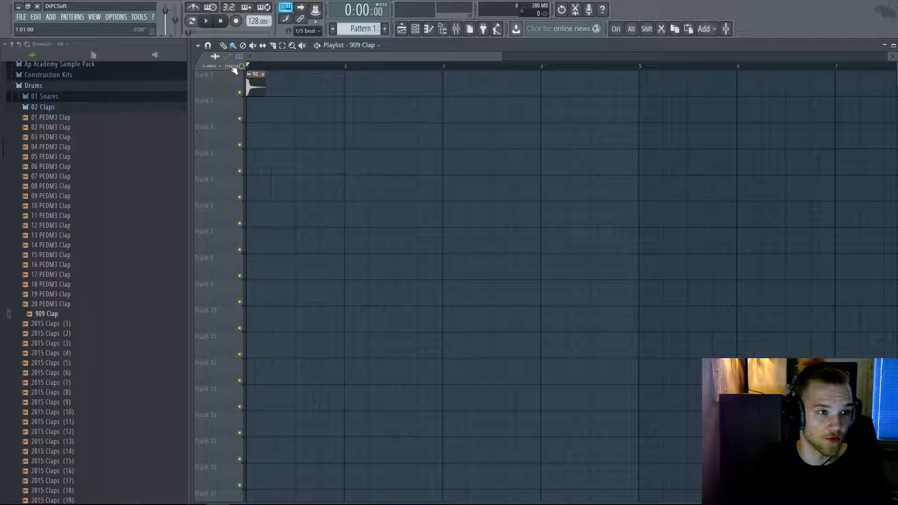
{"action": "scroll", "coordinate": [444, 84], "scroll_direction": "down", "scroll_amount": 3}
{"action": "key", "text": "space"}
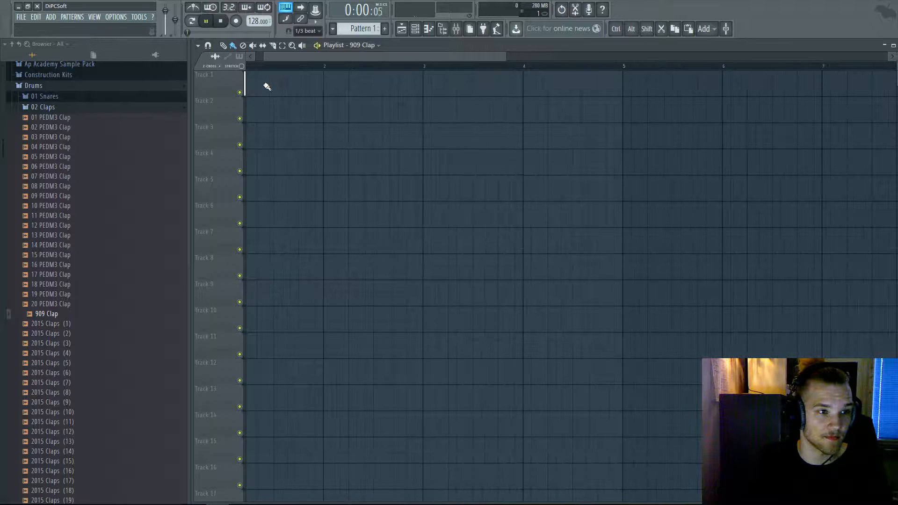
{"action": "scroll", "coordinate": [286, 59], "scroll_direction": "up", "scroll_amount": 3}
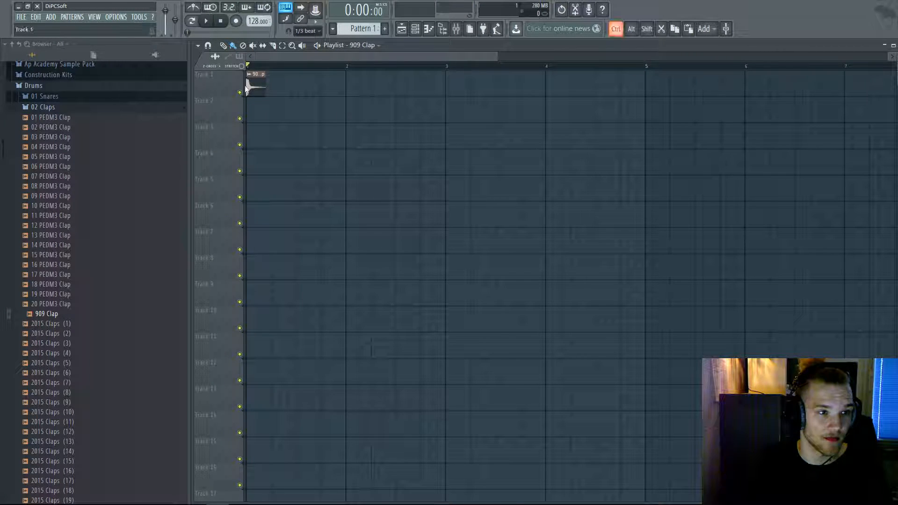
{"action": "scroll", "coordinate": [246, 79], "scroll_direction": "down", "scroll_amount": 3}
- Delete the 909 Clap clip from Track 1 and remove its channel from the rack
{"action": "right_click", "coordinate": [252, 86]}
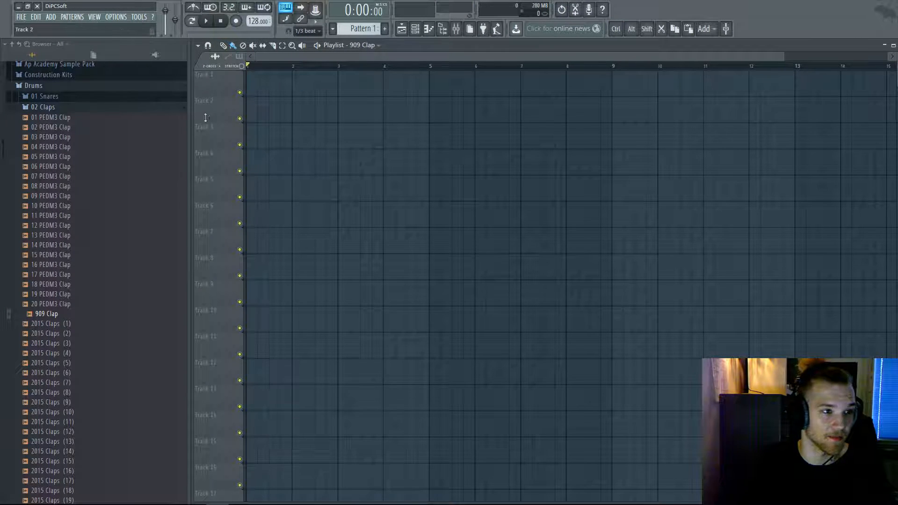
{"action": "left_click", "coordinate": [415, 29]}
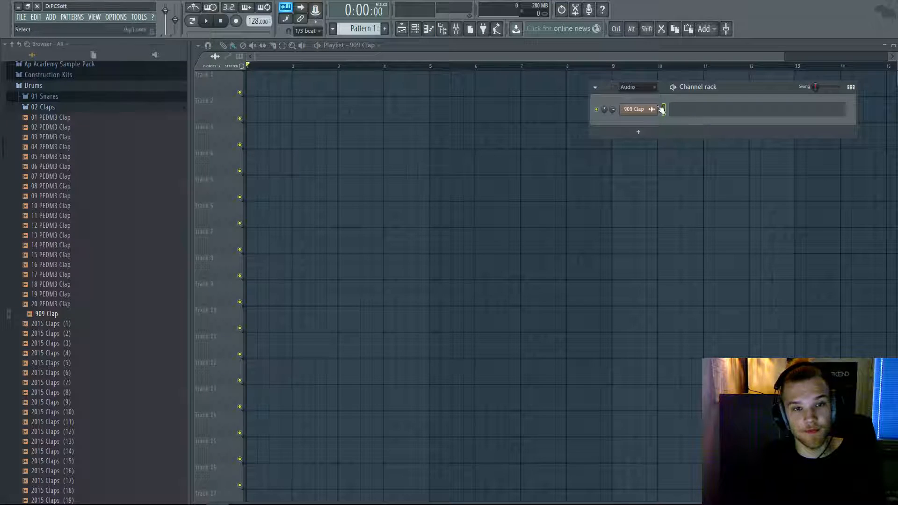
{"action": "right_click", "coordinate": [653, 166]}
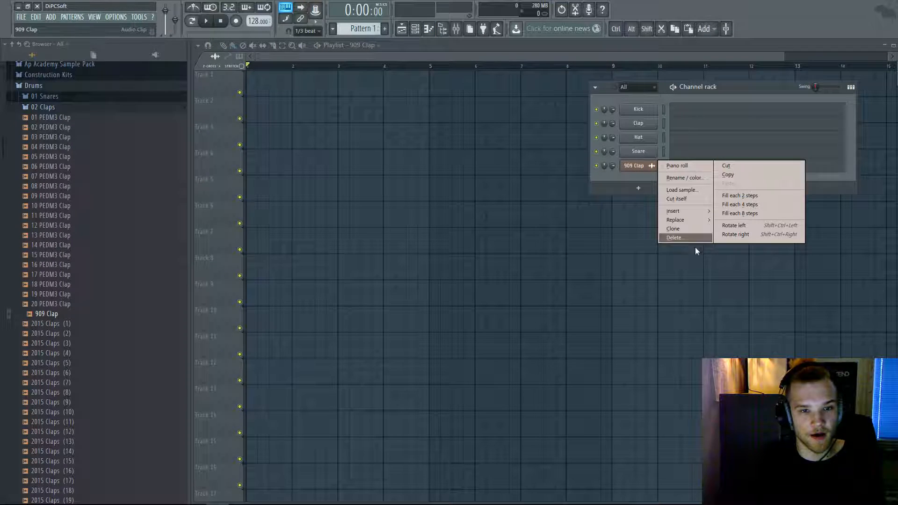
{"action": "mouse_move", "coordinate": [685, 221]}
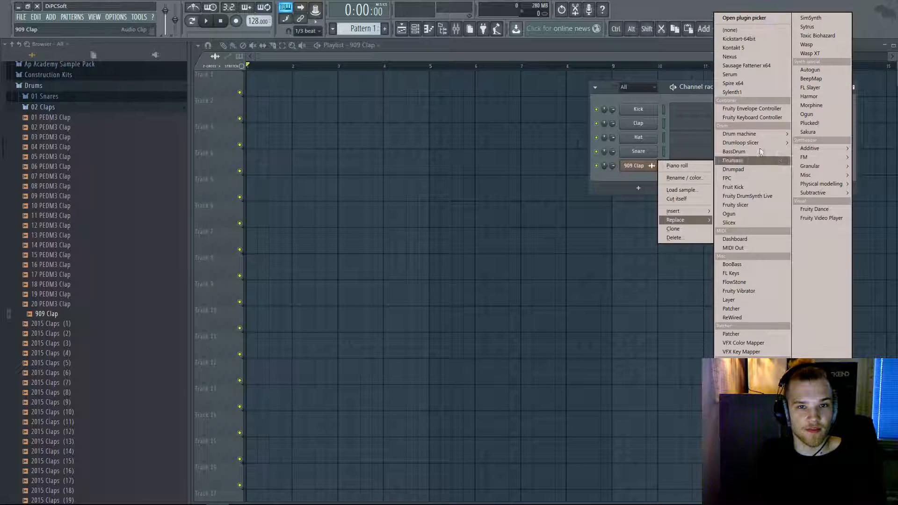
{"action": "left_click", "coordinate": [637, 184]}
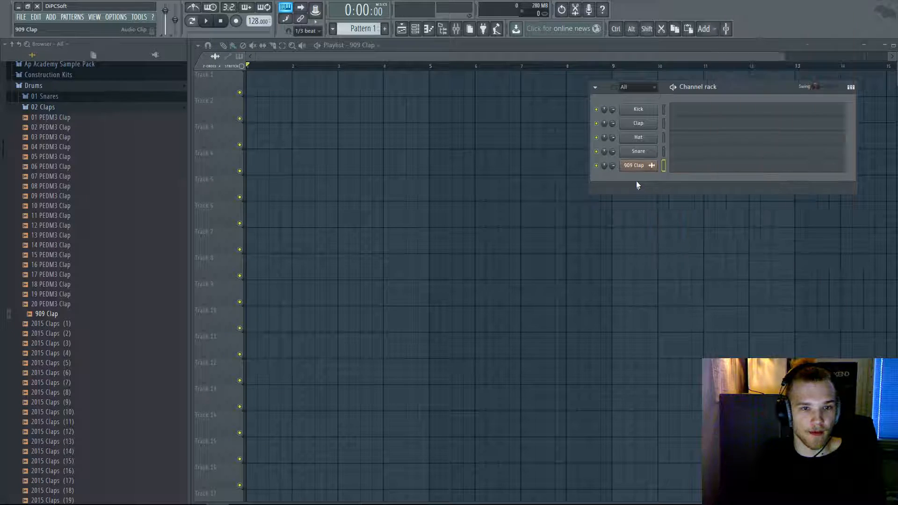
{"action": "right_click", "coordinate": [654, 171]}
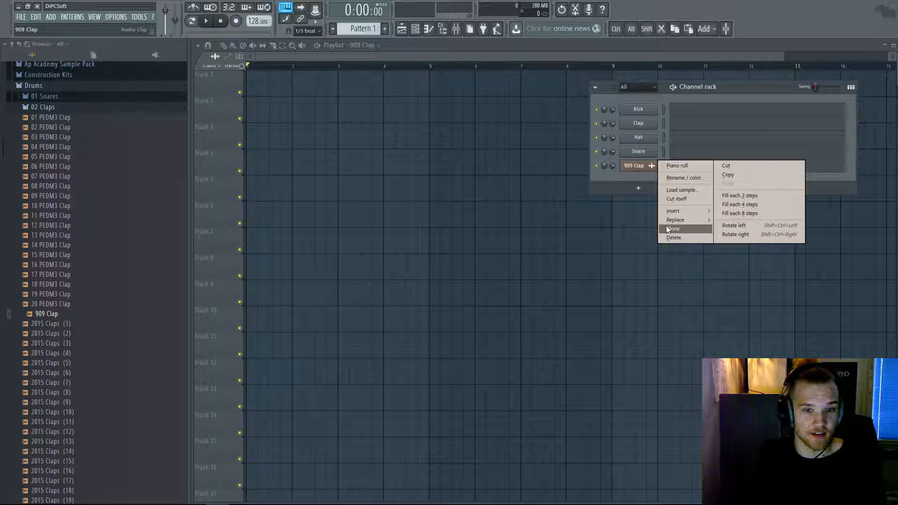
{"action": "left_click", "coordinate": [667, 238]}
{"action": "left_click", "coordinate": [497, 283]}
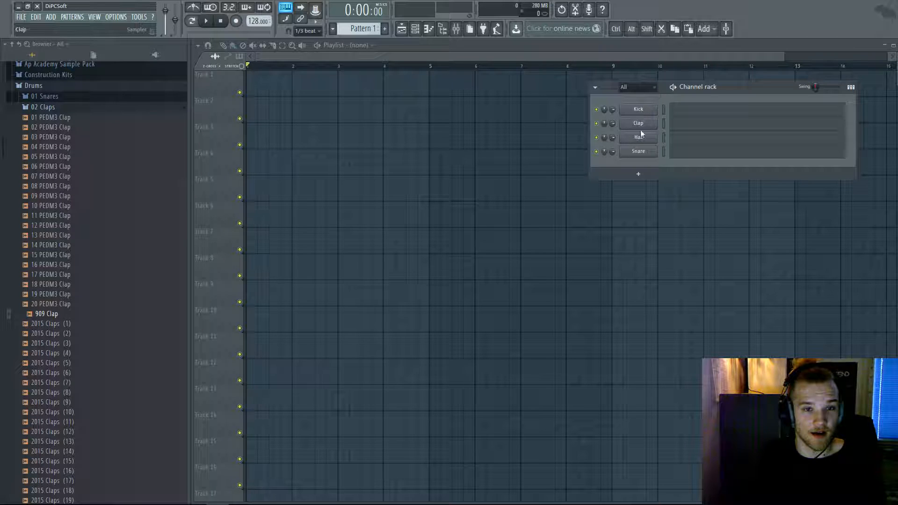
- Open the Kick channel's options menu and dismiss it without changes
{"action": "right_click", "coordinate": [654, 109]}
{"action": "mouse_move", "coordinate": [680, 155]}
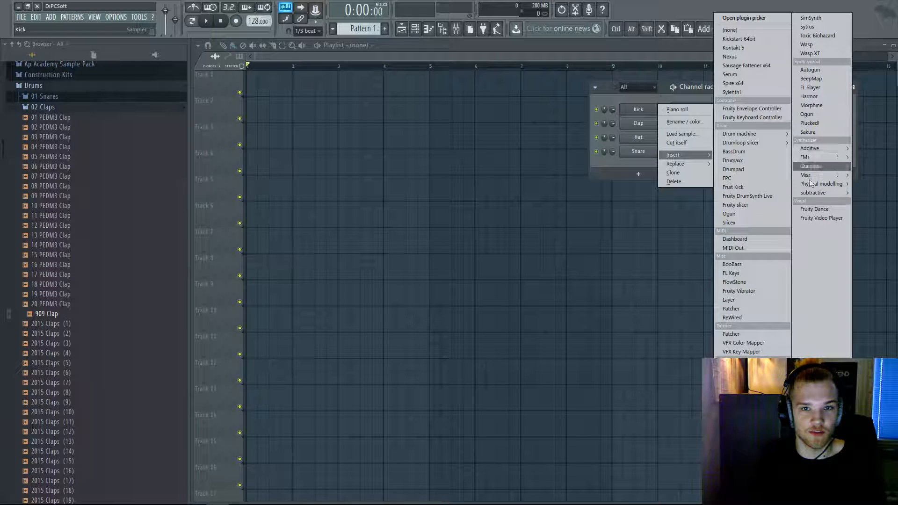
{"action": "left_click", "coordinate": [636, 99]}
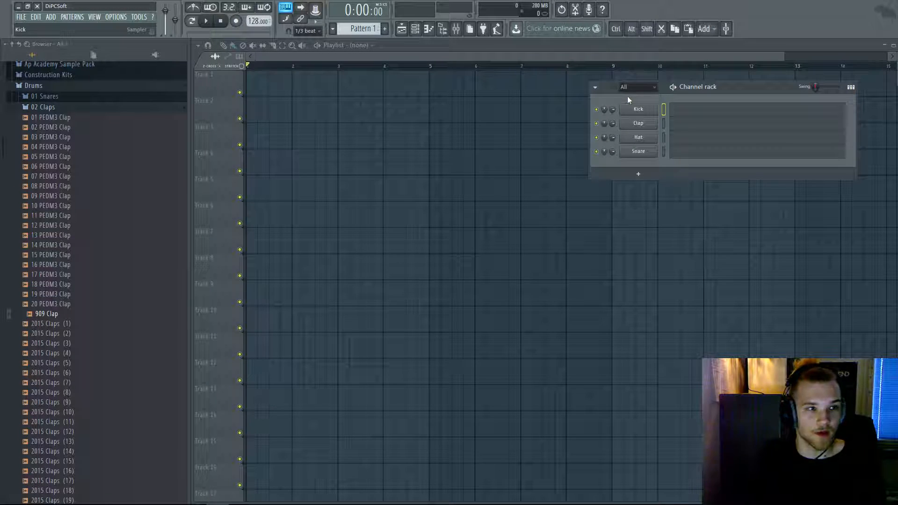
- Add a Sytrus channel from the ADD > Channel menu and reposition the channel rack
{"action": "left_click", "coordinate": [51, 17]}
{"action": "mouse_move", "coordinate": [60, 27]}
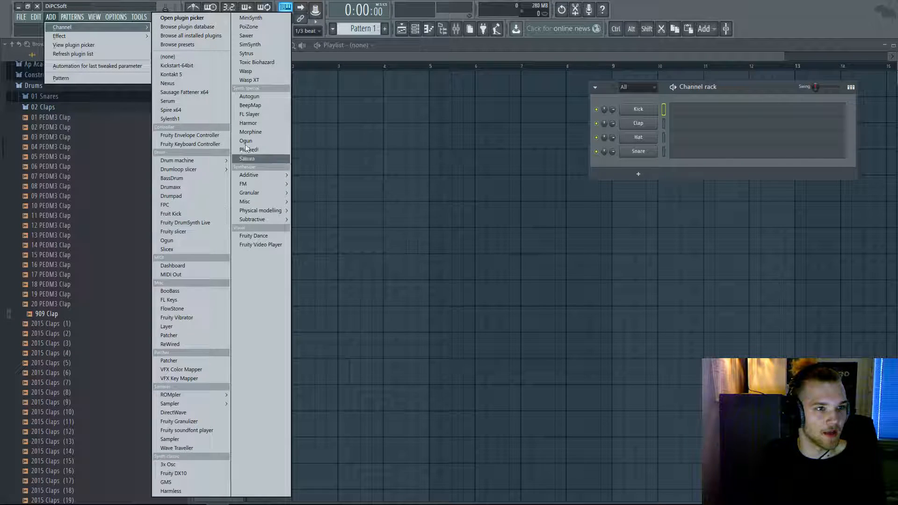
{"action": "left_click", "coordinate": [259, 54]}
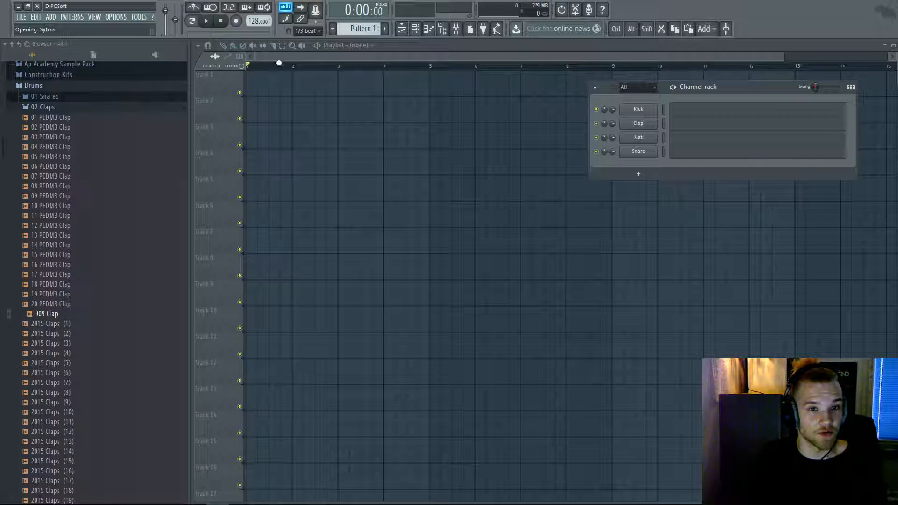
{"action": "left_click_drag", "start_coordinate": [725, 84], "coordinate": [639, 112]}
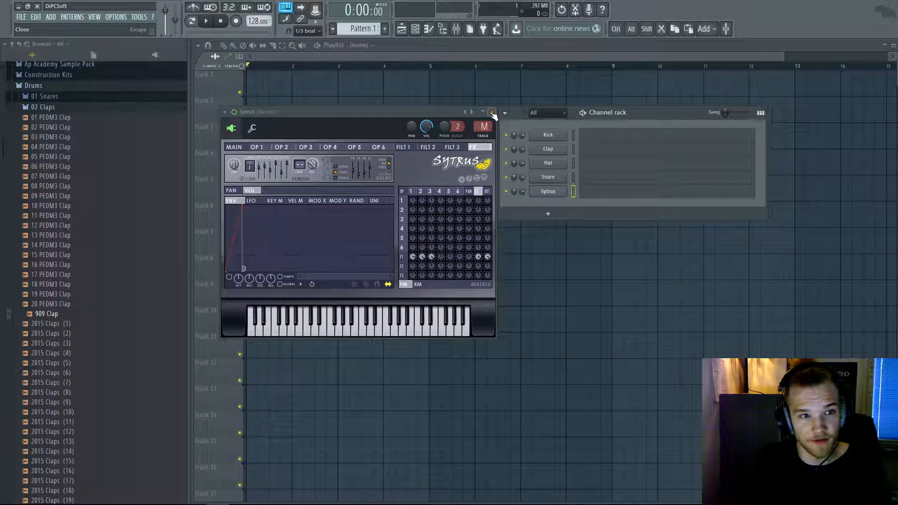
- Open the Sytrus piano roll and place, then remove, trial notes at the pattern start
{"action": "left_click", "coordinate": [597, 197]}
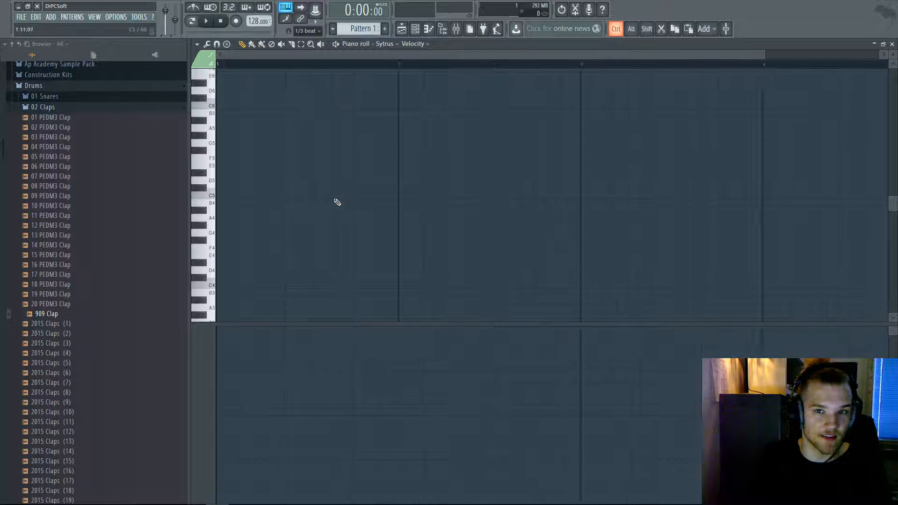
{"action": "scroll", "coordinate": [336, 202], "scroll_direction": "down", "scroll_amount": 3}
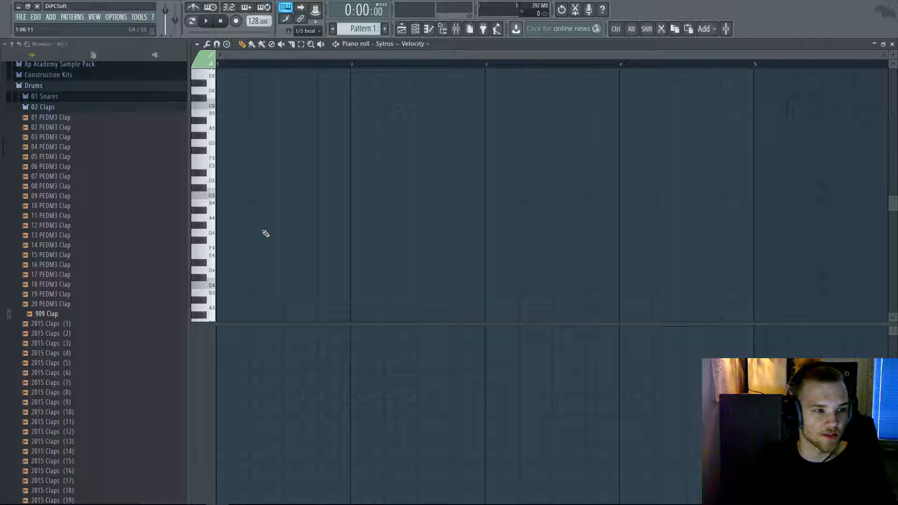
{"action": "left_click", "coordinate": [224, 236]}
{"action": "right_click", "coordinate": [225, 235]}
{"action": "left_click", "coordinate": [226, 194]}
{"action": "right_click", "coordinate": [225, 193]}
- Build a G4–C5–E5 chord on step 1 and copy it one step right
{"action": "left_click", "coordinate": [224, 232]}
{"action": "left_click", "coordinate": [225, 195]}
{"action": "left_click", "coordinate": [222, 166]}
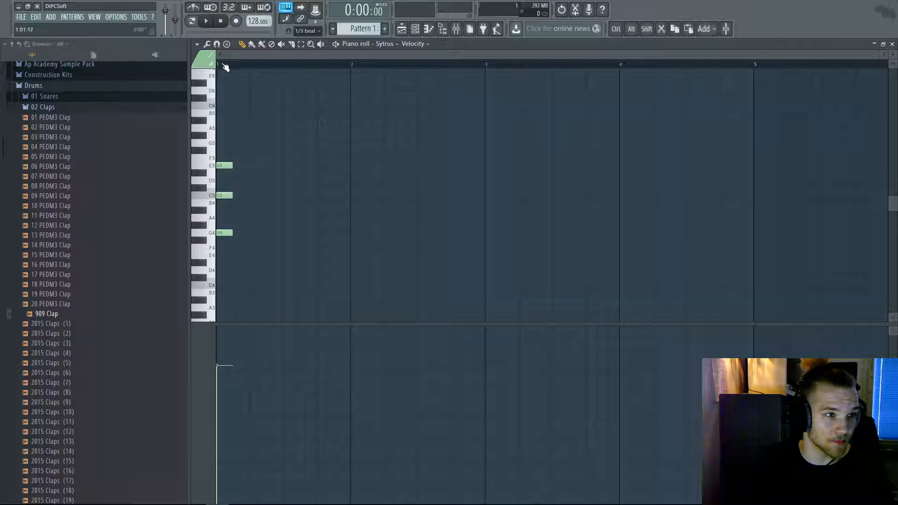
{"action": "key", "text": "ctrl+a"}
{"action": "mouse_move", "coordinate": [225, 232]}
{"action": "left_mouse_down"}
{"action": "mouse_move", "coordinate": [245, 217]}
{"action": "mouse_move", "coordinate": [241, 236]}
{"action": "left_mouse_up"}
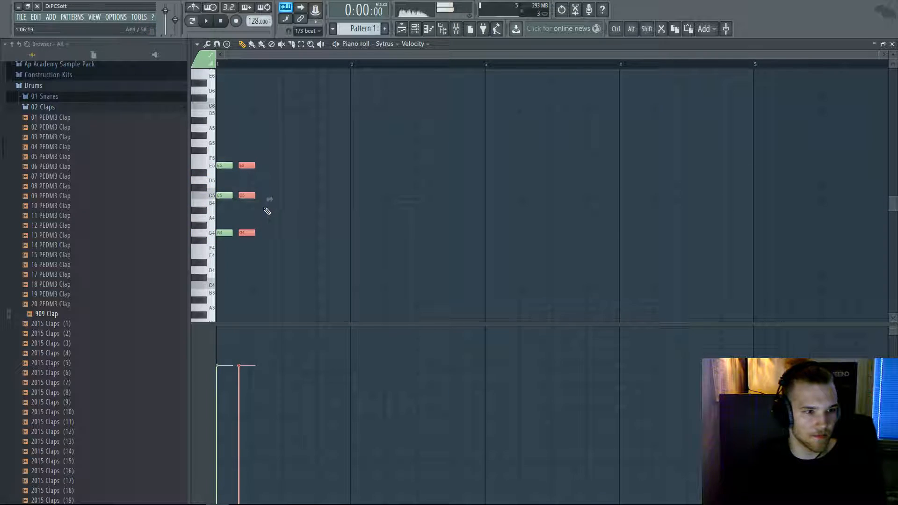
- Nudge the copied chord right, play back both chords, and deselect
{"action": "left_click_drag", "start_coordinate": [251, 232], "coordinate": [255, 232]}
{"action": "key", "text": "space"}
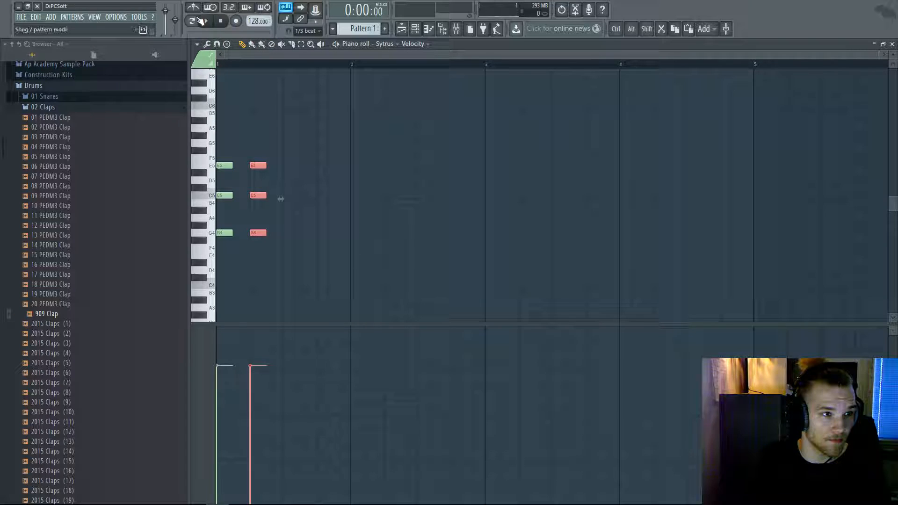
{"action": "key", "text": "space"}
{"action": "left_click", "coordinate": [245, 88], "text": "ctrl"}
- Add D5 notes on steps three and four, plus an A4–C5–E5 chord at bar 2
{"action": "left_click", "coordinate": [284, 179]}
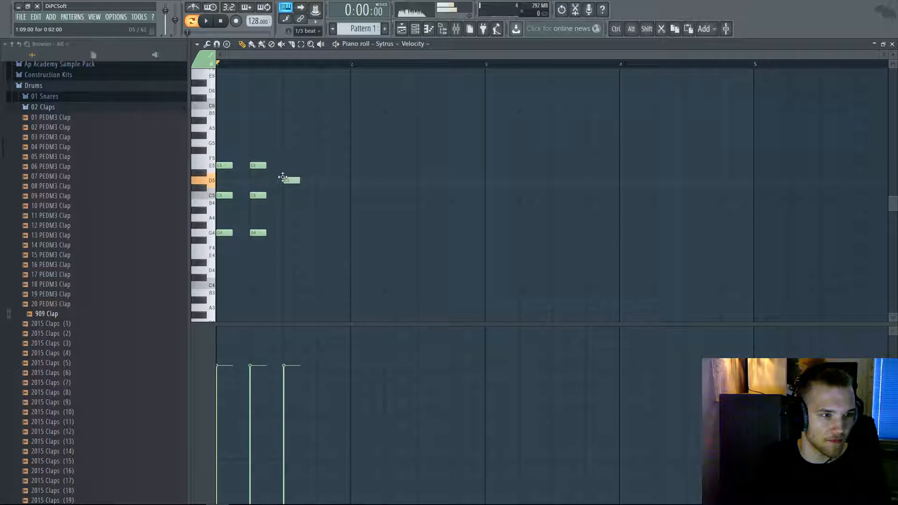
{"action": "left_click", "coordinate": [319, 180]}
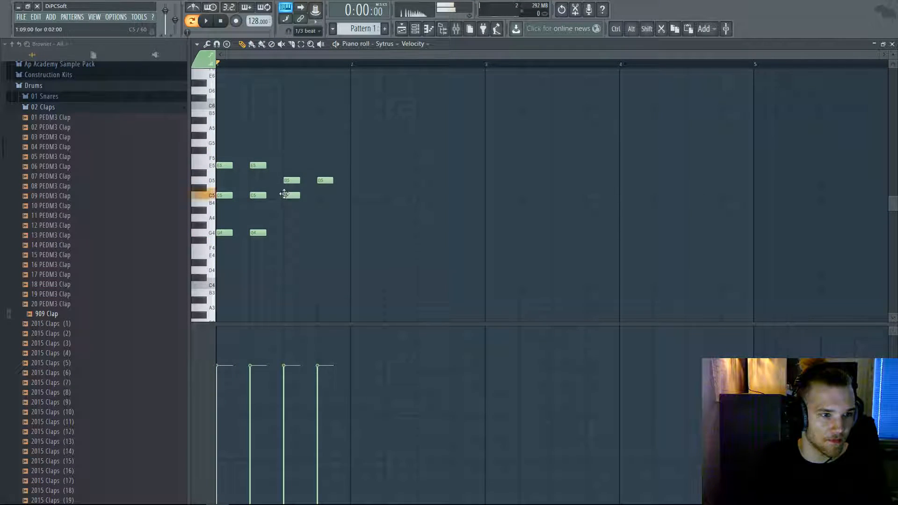
{"action": "left_click", "coordinate": [360, 217]}
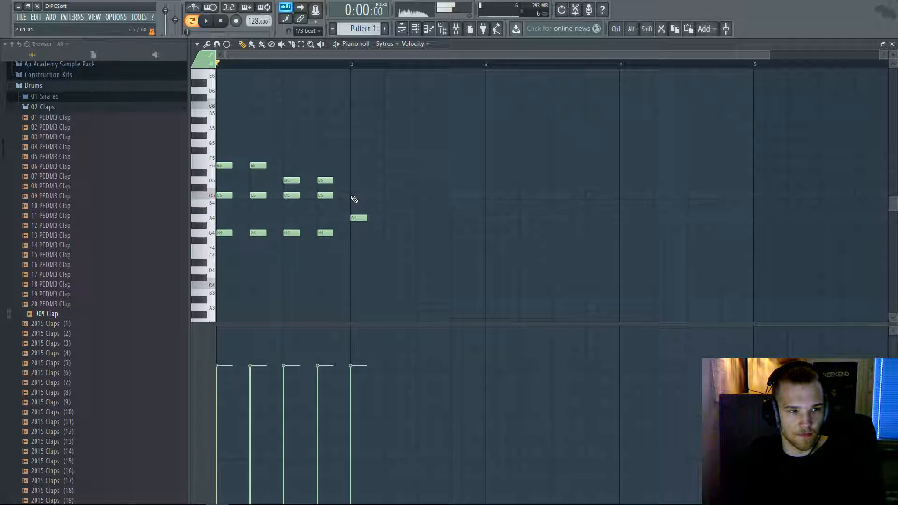
{"action": "left_click", "coordinate": [386, 217]}
{"action": "left_click", "coordinate": [385, 195]}
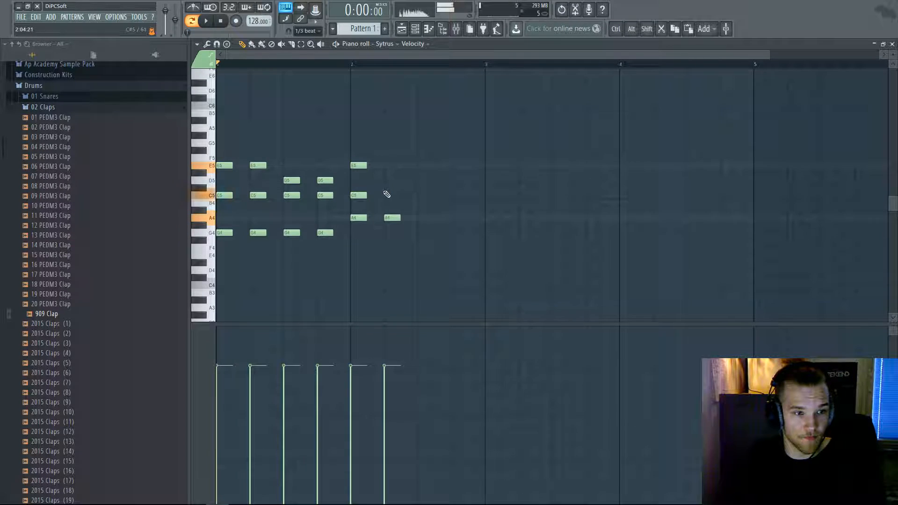
- Add further A4, C5 and F5 chord notes, raising a stray G#4 to A4
{"action": "left_click", "coordinate": [386, 166]}
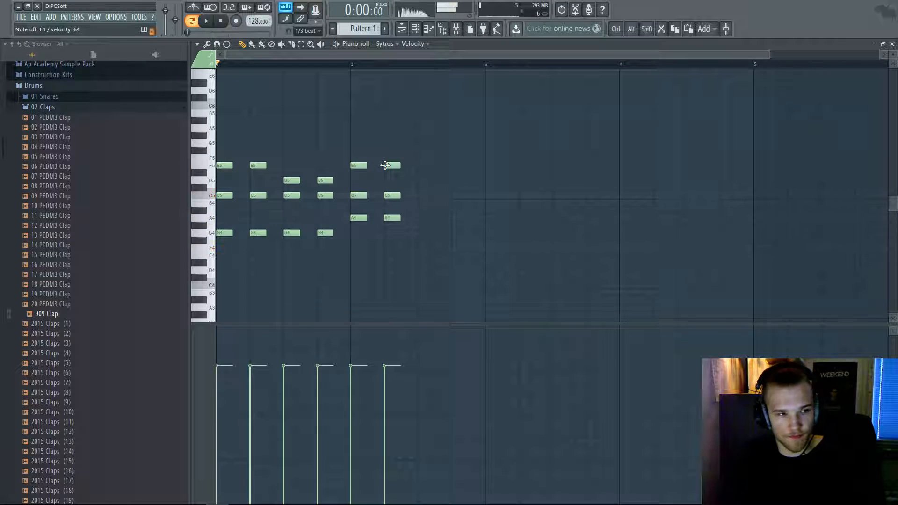
{"action": "left_click", "coordinate": [420, 218]}
{"action": "left_click", "coordinate": [420, 194]}
{"action": "left_click", "coordinate": [454, 158]}
{"action": "left_click_drag", "start_coordinate": [454, 223], "coordinate": [455, 219]}
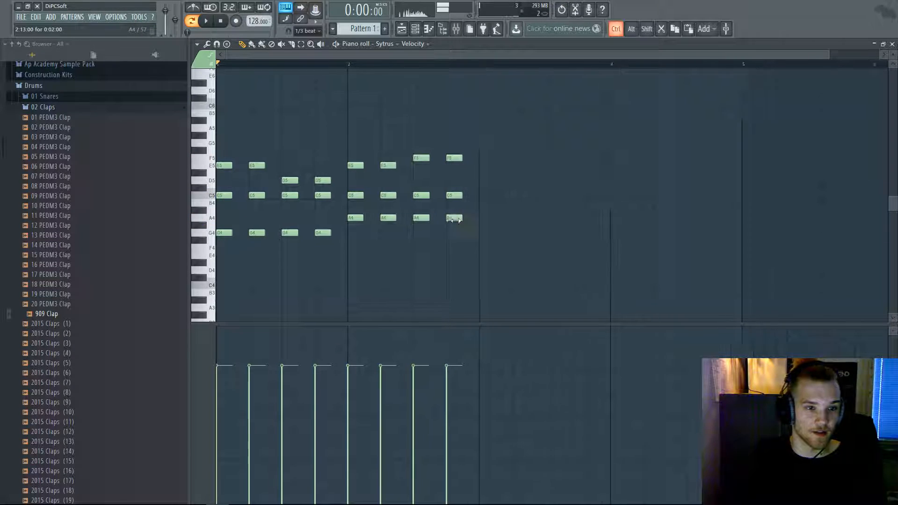
- Close and reopen the Sytrus piano roll and play the chord progression
{"action": "key", "text": "F7"}
{"action": "left_click", "coordinate": [605, 188]}
{"action": "scroll", "coordinate": [224, 67], "scroll_direction": "down", "scroll_amount": 2}
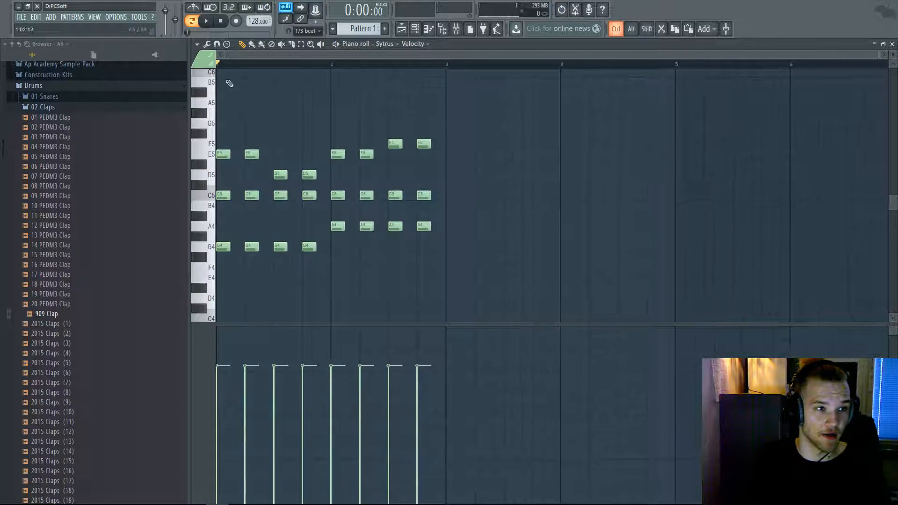
{"action": "key", "text": "space"}
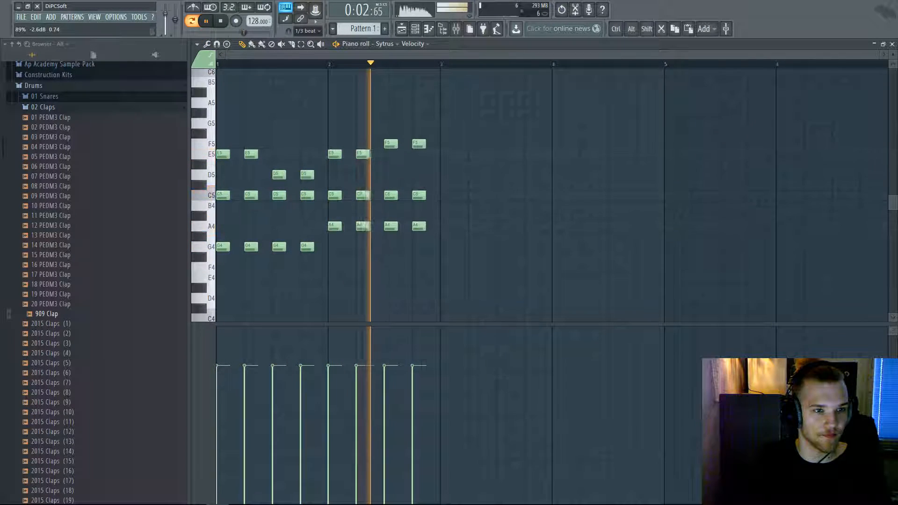
{"action": "key", "text": "space"}
- Try stretching all chords to double length, undo it, deselect, and close the piano roll
{"action": "left_click_drag", "start_coordinate": [513, 303], "coordinate": [214, 85]}
{"action": "left_click_drag", "start_coordinate": [441, 229], "coordinate": [679, 230]}
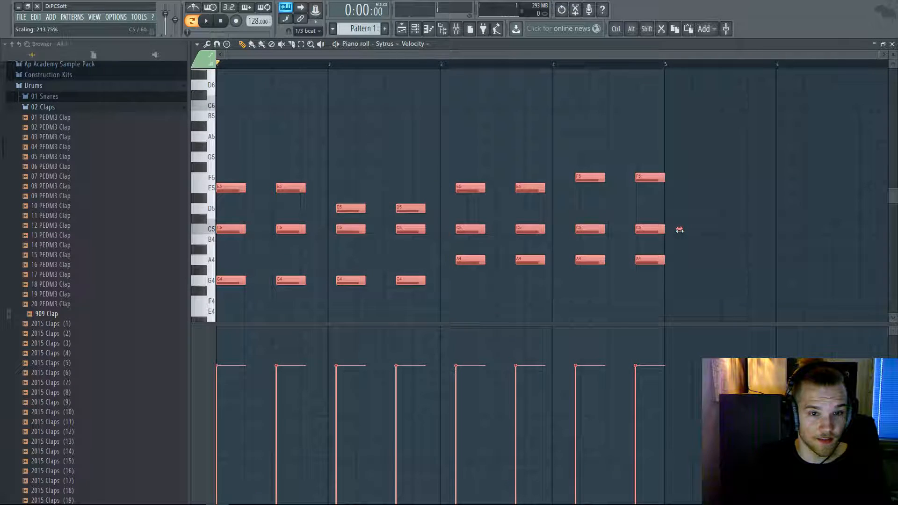
{"action": "key", "text": "ctrl+alt+z"}
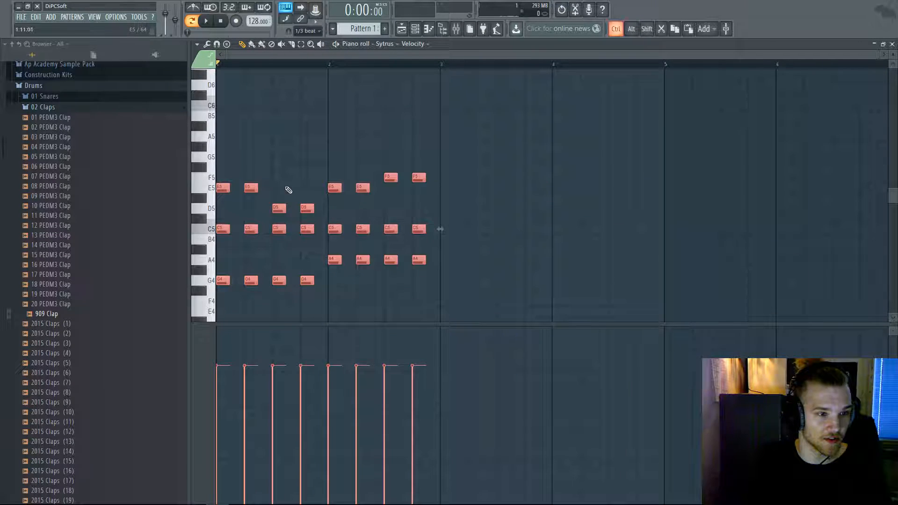
{"action": "scroll", "coordinate": [299, 164], "scroll_direction": "up", "scroll_amount": 3}
{"action": "key", "text": "ctrl+d"}
{"action": "scroll", "coordinate": [320, 165], "scroll_direction": "down", "scroll_amount": 3}
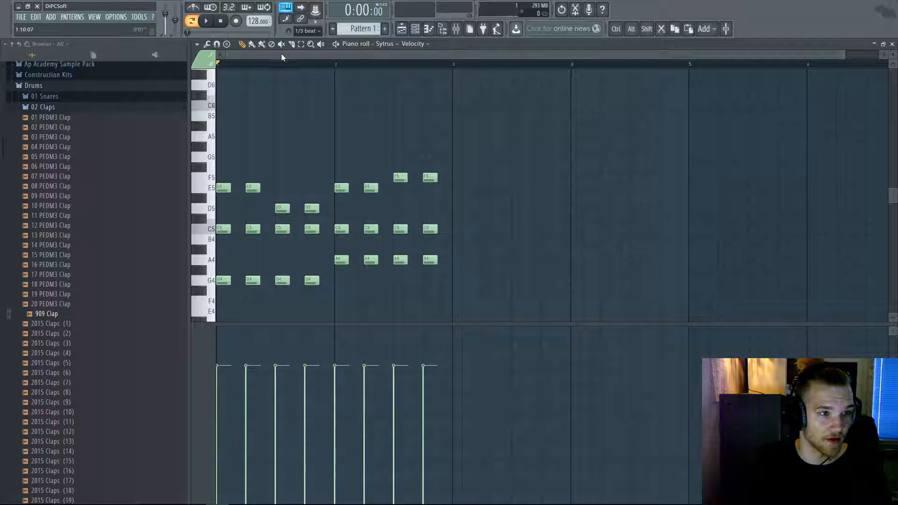
{"action": "key", "text": "F7"}
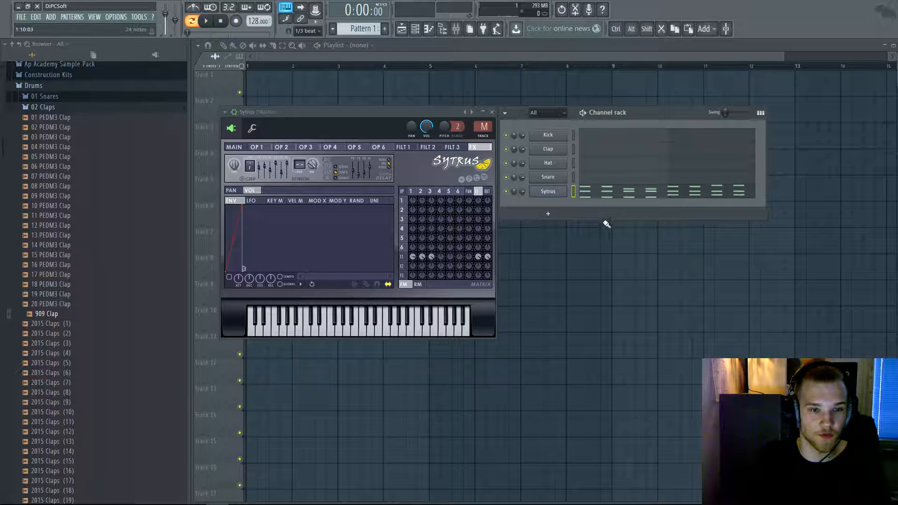
- Maximize the Playlist, pick Pattern 1 in its pattern picker, and bring back the Channel rack
{"action": "left_click", "coordinate": [320, 84]}
{"action": "scroll", "coordinate": [312, 117], "scroll_direction": "down", "scroll_amount": 1}
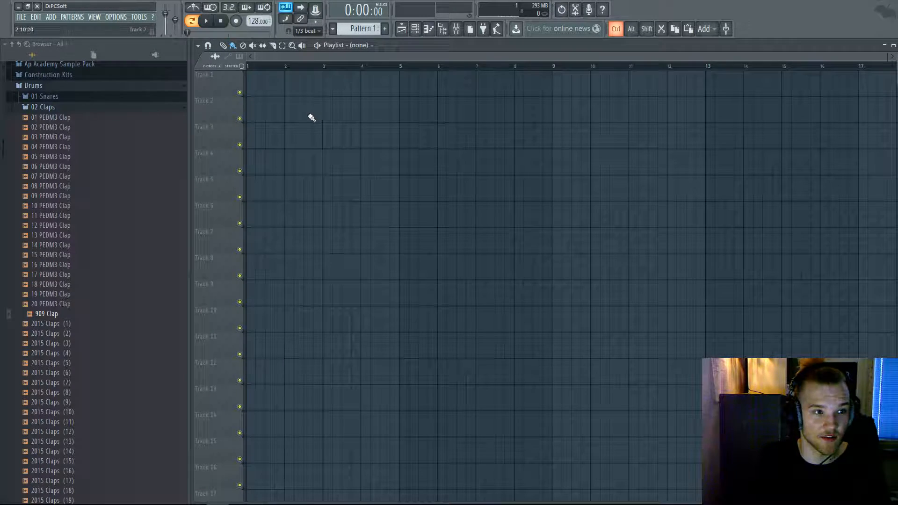
{"action": "left_click", "coordinate": [893, 45]}
{"action": "left_click", "coordinate": [361, 28]}
{"action": "left_click", "coordinate": [415, 29]}
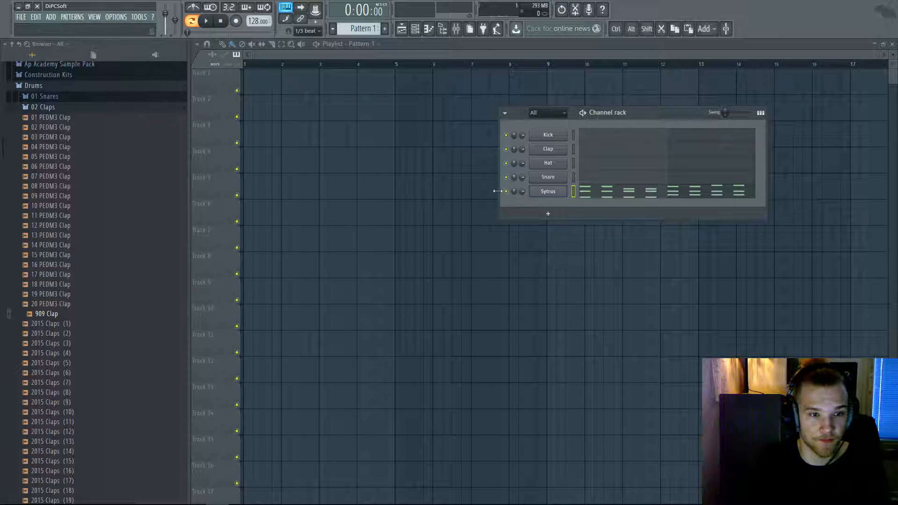
- Fill the Hat row every 2 steps, Kick every 4 and Clap every 8
{"action": "right_click", "coordinate": [570, 169]}
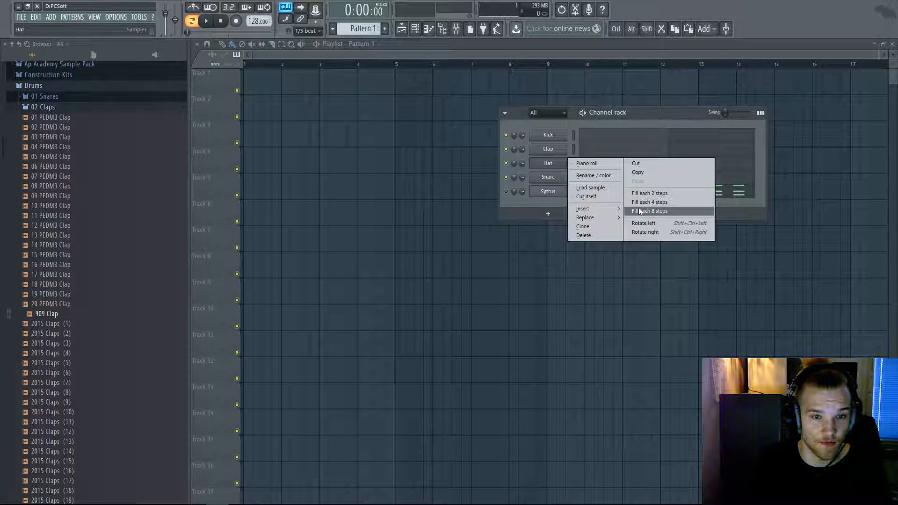
{"action": "left_click", "coordinate": [639, 207]}
{"action": "right_click", "coordinate": [571, 158]}
{"action": "left_click", "coordinate": [636, 193]}
{"action": "right_click", "coordinate": [571, 134]}
{"action": "left_click", "coordinate": [627, 170]}
{"action": "right_click", "coordinate": [571, 148]}
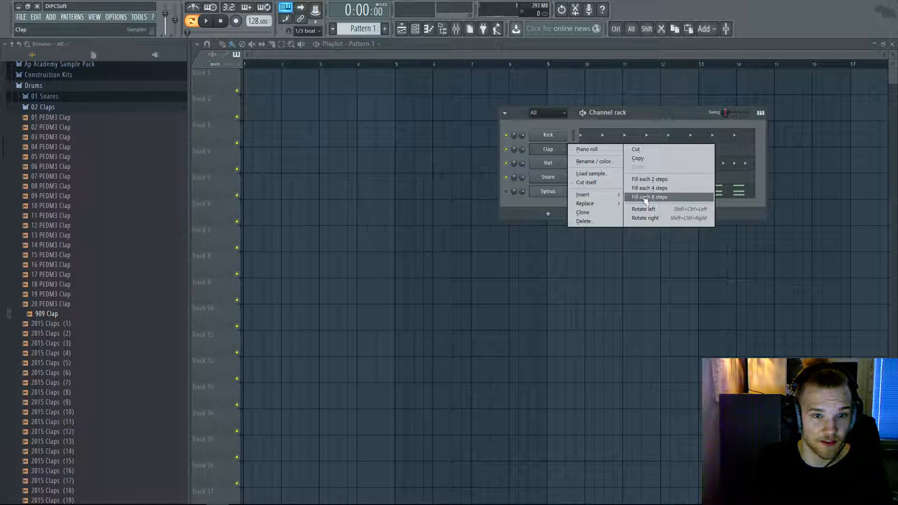
{"action": "left_click", "coordinate": [637, 183]}
- Play the drum pattern to check it, then hide the channel rack
{"action": "key", "text": "space"}
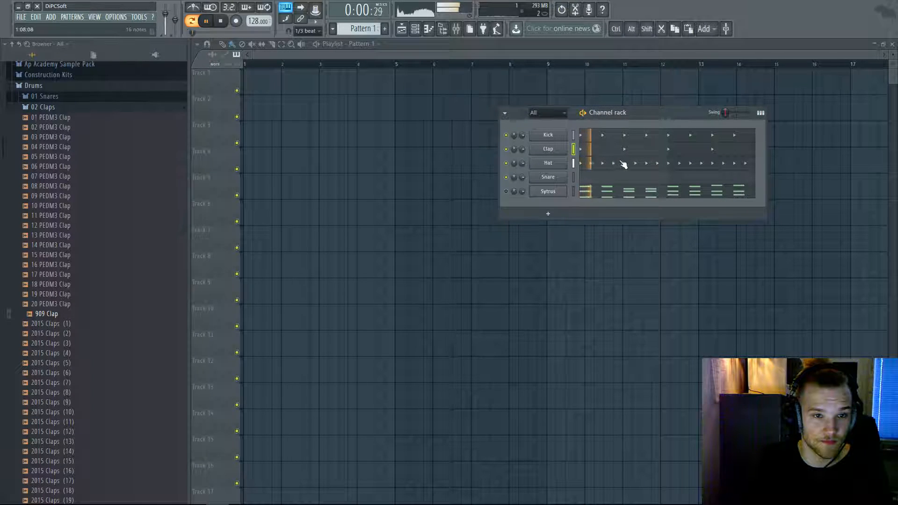
{"action": "key", "text": "space"}
{"action": "right_click", "coordinate": [569, 162]}
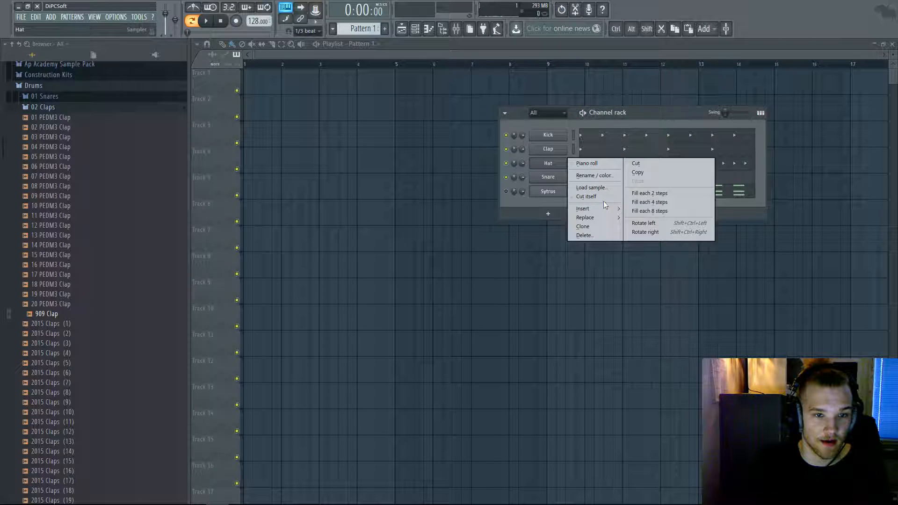
{"action": "left_click", "coordinate": [356, 61]}
{"action": "left_click", "coordinate": [415, 29]}
- Paint a Pattern 1 clip, move it to bar 1 and play the song
{"action": "left_click_drag", "start_coordinate": [364, 81], "coordinate": [276, 84]}
{"action": "left_click_drag", "start_coordinate": [257, 64], "coordinate": [244, 65]}
{"action": "key", "text": "space"}
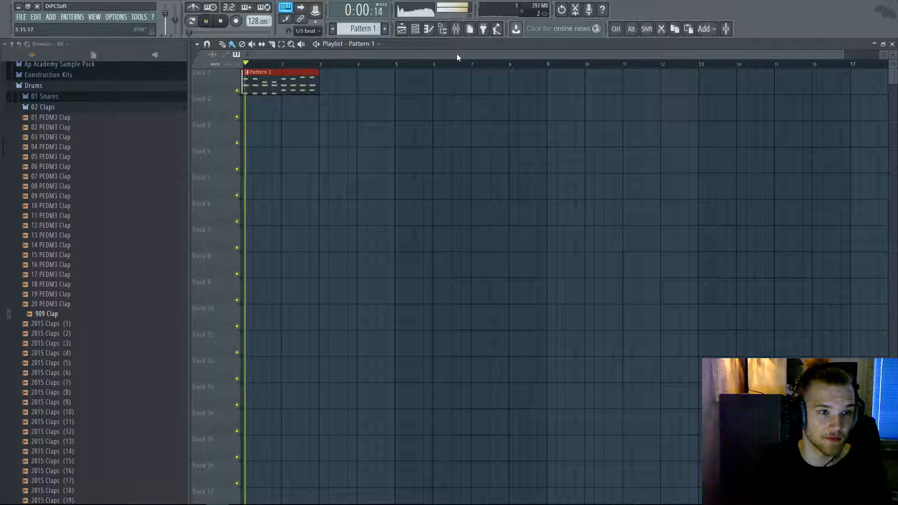
{"action": "left_click", "coordinate": [415, 30]}
{"action": "key", "text": "space"}
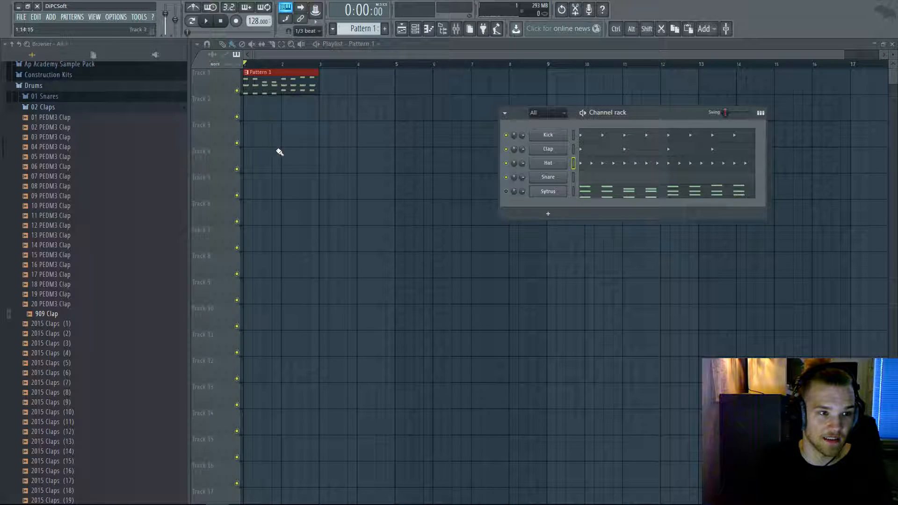
{"action": "left_click", "coordinate": [304, 126], "text": "ctrl"}
{"action": "scroll", "coordinate": [284, 145], "scroll_direction": "down", "scroll_amount": 1}
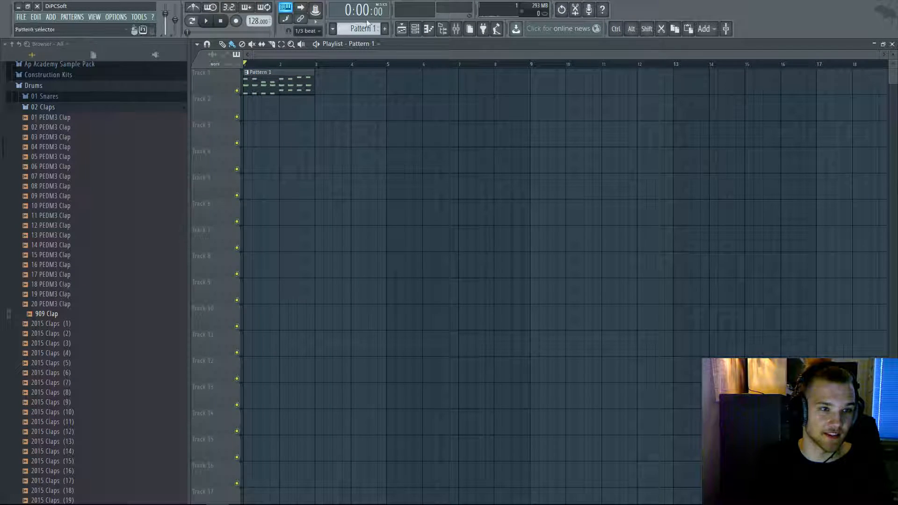
- Reopen the channel rack and clear the drum steps via the Hat channel's menu
{"action": "left_click", "coordinate": [415, 29]}
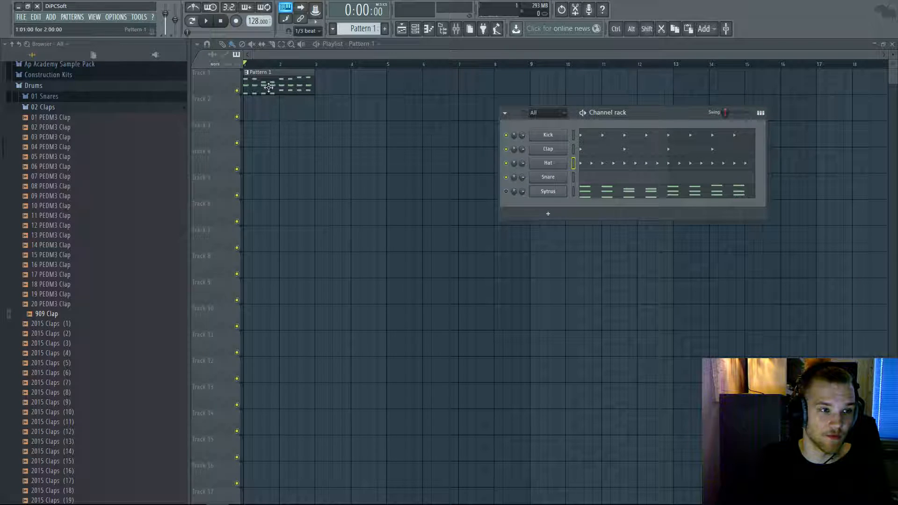
{"action": "right_click", "coordinate": [548, 162]}
{"action": "left_click", "coordinate": [583, 161]}
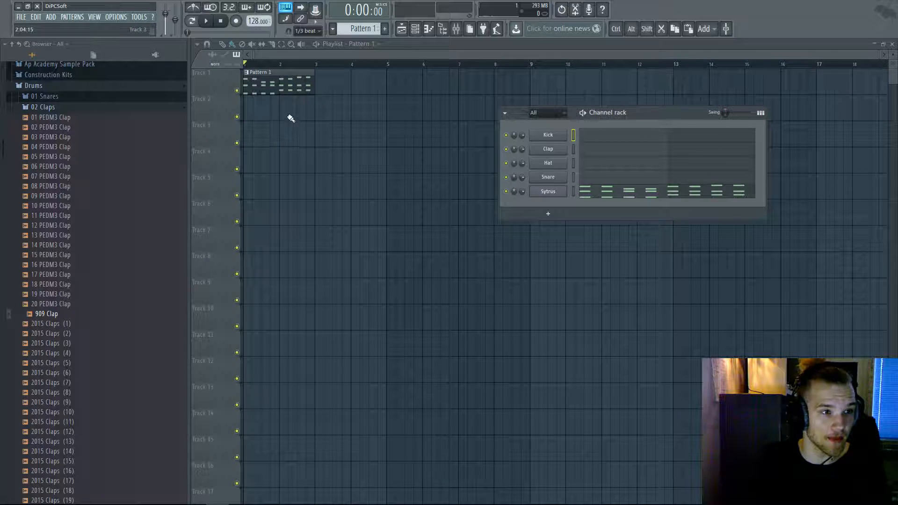
- Delete the Sytrus channel from the Channel Rack
{"action": "right_click", "coordinate": [544, 194]}
{"action": "left_click", "coordinate": [604, 258]}
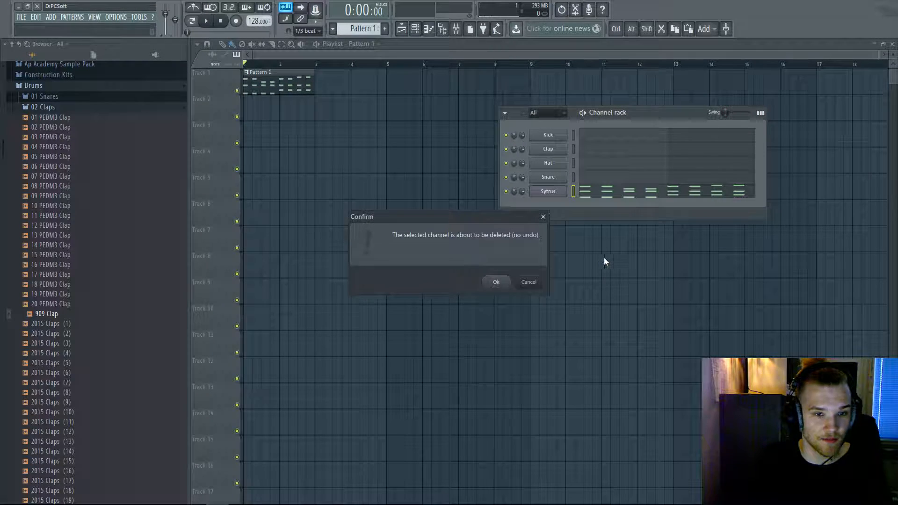
{"action": "left_click", "coordinate": [491, 282]}
- Replace the Snare channel with Nexus, loading a Piano-category preset
{"action": "right_click", "coordinate": [547, 178]}
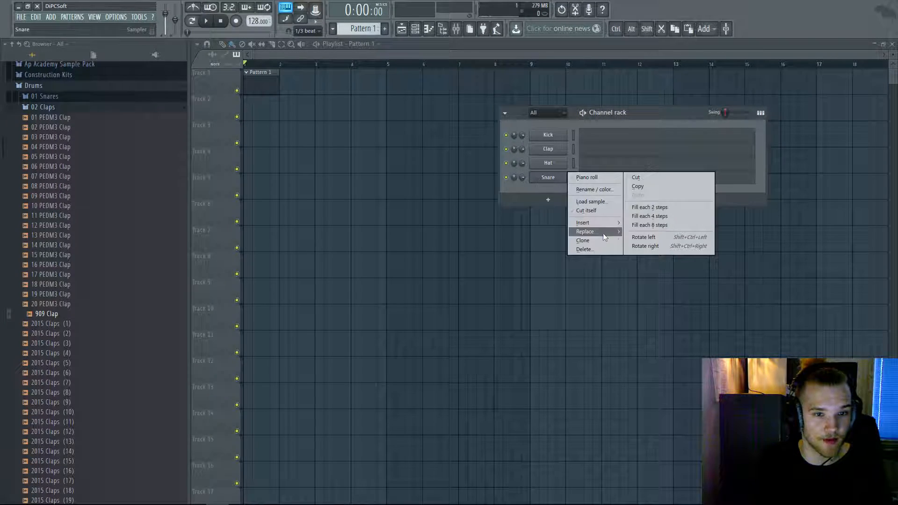
{"action": "mouse_move", "coordinate": [603, 233]}
{"action": "left_click", "coordinate": [645, 57]}
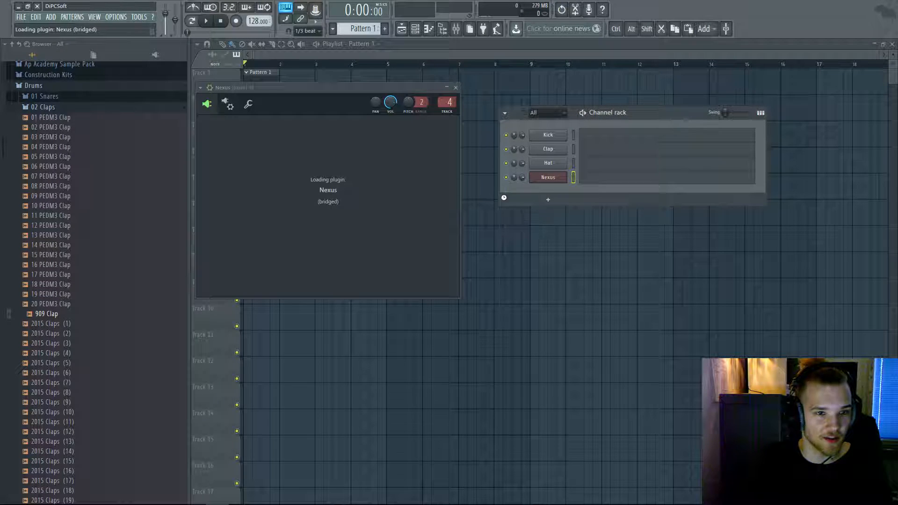
{"action": "left_click", "coordinate": [344, 204]}
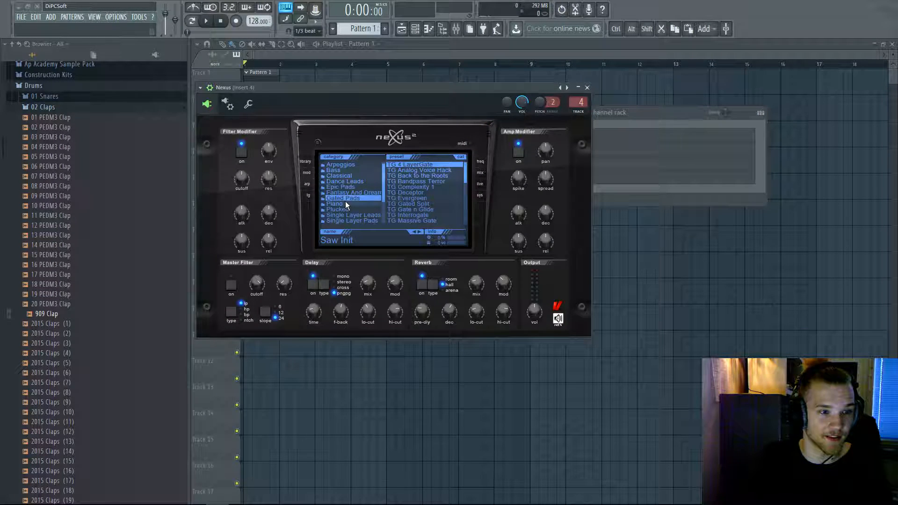
{"action": "left_click", "coordinate": [431, 192]}
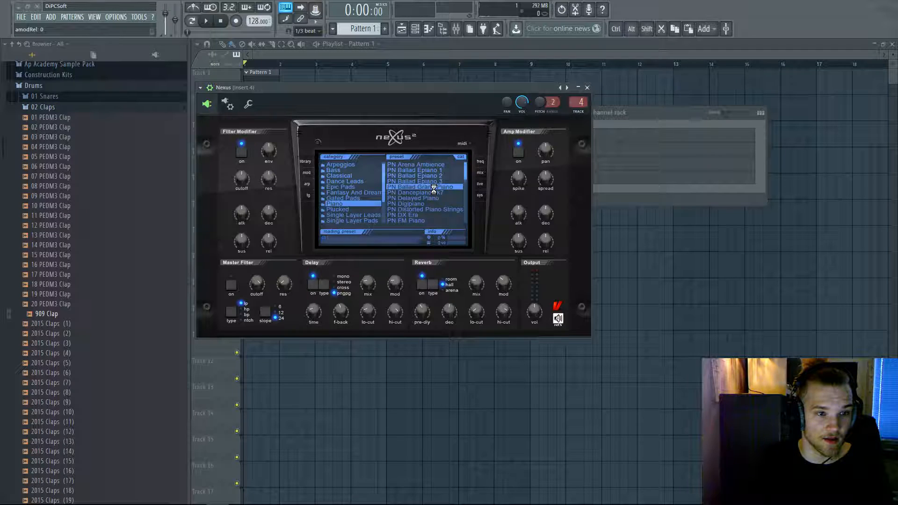
{"action": "left_click", "coordinate": [587, 88]}
- Restore Track 3 to normal height and bring the Channel Rack back into view
{"action": "right_click", "coordinate": [193, 130]}
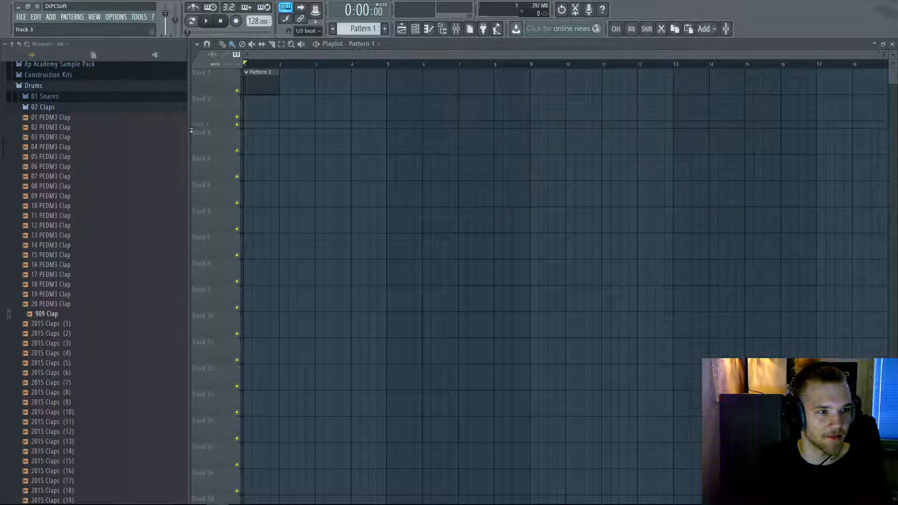
{"action": "right_click", "coordinate": [190, 131]}
{"action": "right_click", "coordinate": [164, 128]}
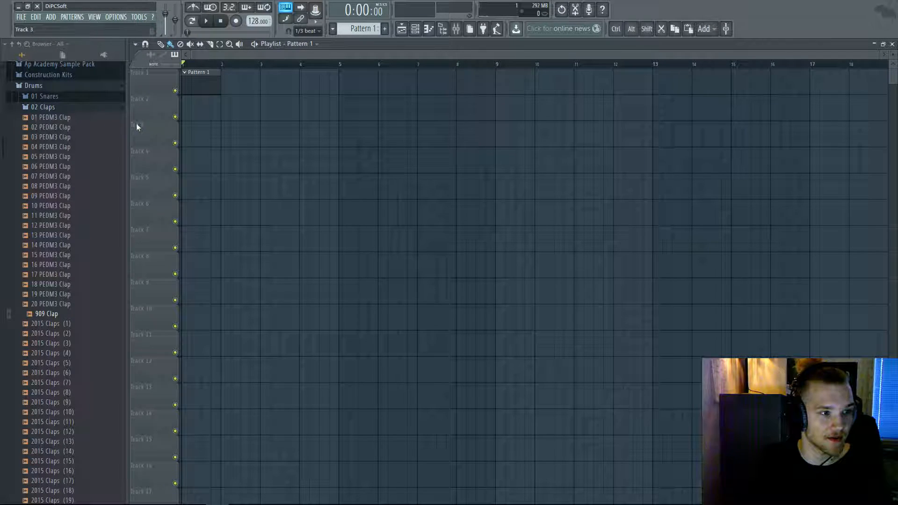
{"action": "left_click", "coordinate": [416, 29]}
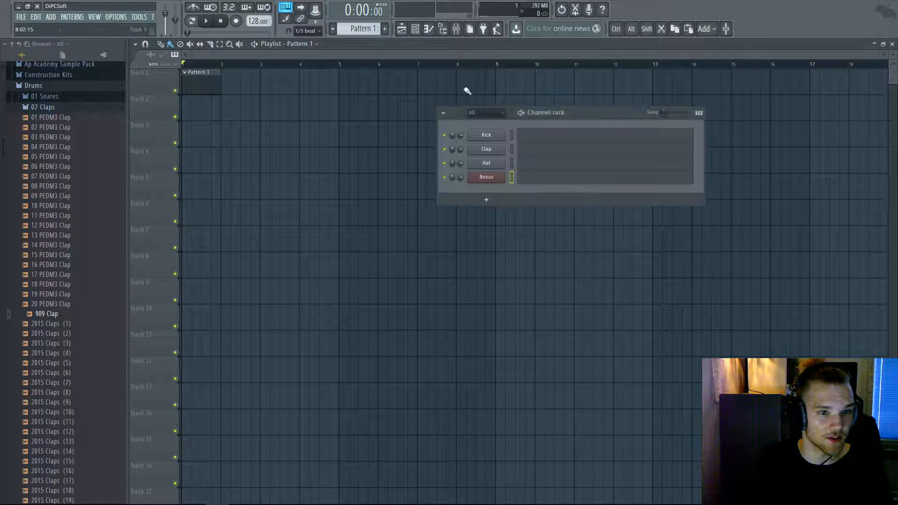
- In the Nexus piano roll, place the first C6 note at bar 1
{"action": "left_click", "coordinate": [534, 180]}
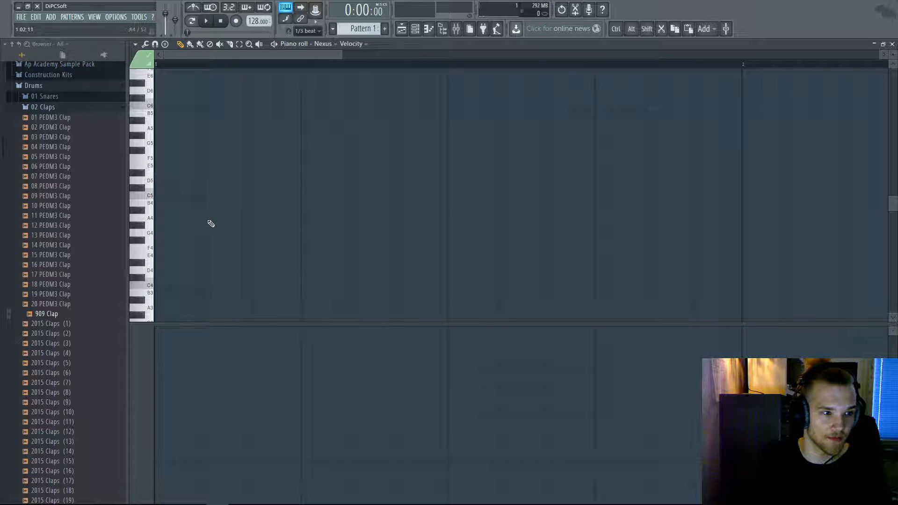
{"action": "scroll", "coordinate": [223, 232], "scroll_direction": "down", "scroll_amount": 4}
{"action": "scroll", "coordinate": [229, 208], "scroll_direction": "up", "scroll_amount": 2}
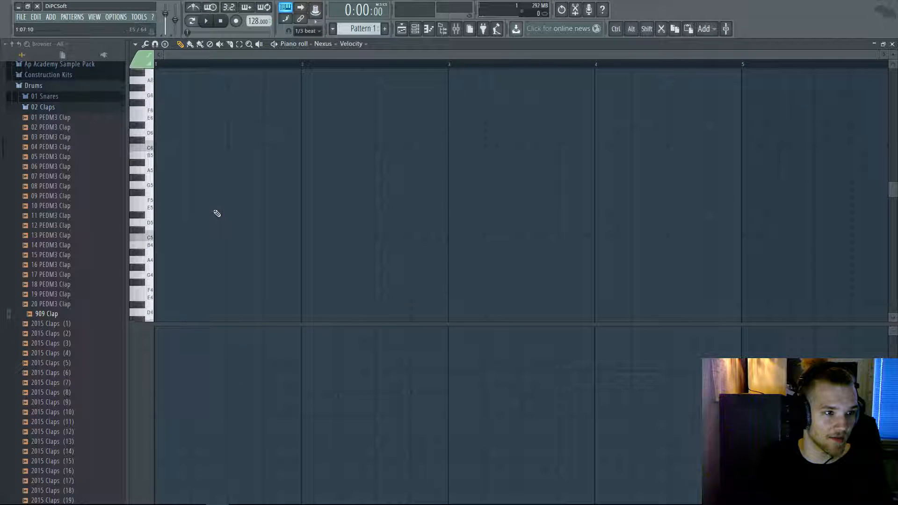
{"action": "left_click", "coordinate": [162, 151]}
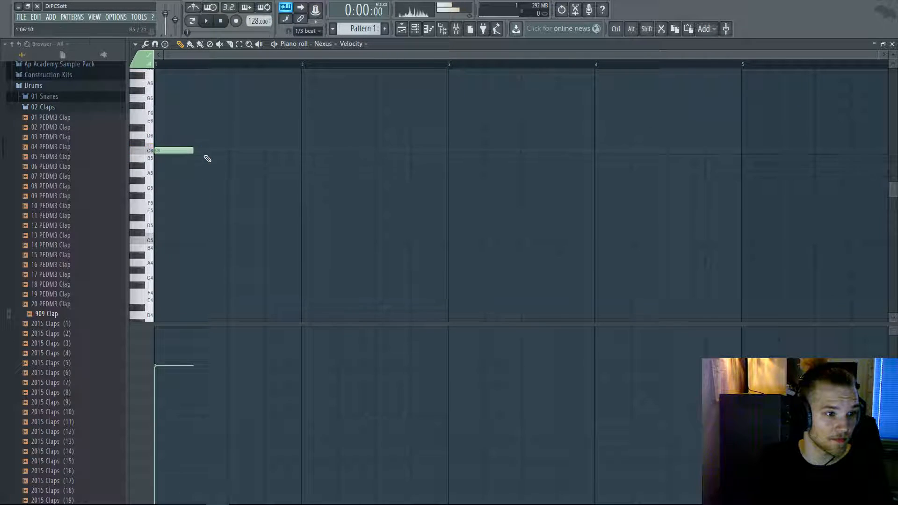
{"action": "scroll", "coordinate": [174, 155], "scroll_direction": "up", "scroll_amount": 2}
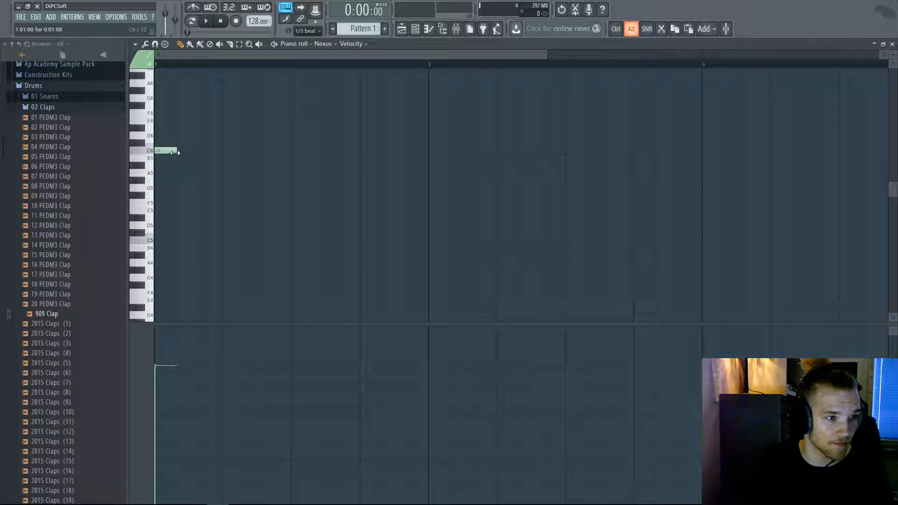
- Follow it with two G5 notes and an A5, auditioning with playback
{"action": "left_click", "coordinate": [201, 135]}
{"action": "key", "text": "space"}
{"action": "left_click_drag", "start_coordinate": [228, 138], "coordinate": [231, 191]}
{"action": "key", "text": "space"}
{"action": "key", "text": "space"}
{"action": "left_click", "coordinate": [251, 188]}
{"action": "key", "text": "space"}
- Climb to C6 through B5, adding more C6 notes and removing the stray A#5 and A5
{"action": "key", "text": "space"}
{"action": "left_click", "coordinate": [276, 174]}
{"action": "key", "text": "space"}
{"action": "left_click", "coordinate": [293, 165]}
{"action": "right_click", "coordinate": [293, 165]}
{"action": "left_click", "coordinate": [294, 158]}
{"action": "key", "text": "space"}
{"action": "key", "text": "space"}
{"action": "left_click_drag", "start_coordinate": [296, 154], "coordinate": [299, 149]}
{"action": "key", "text": "space"}
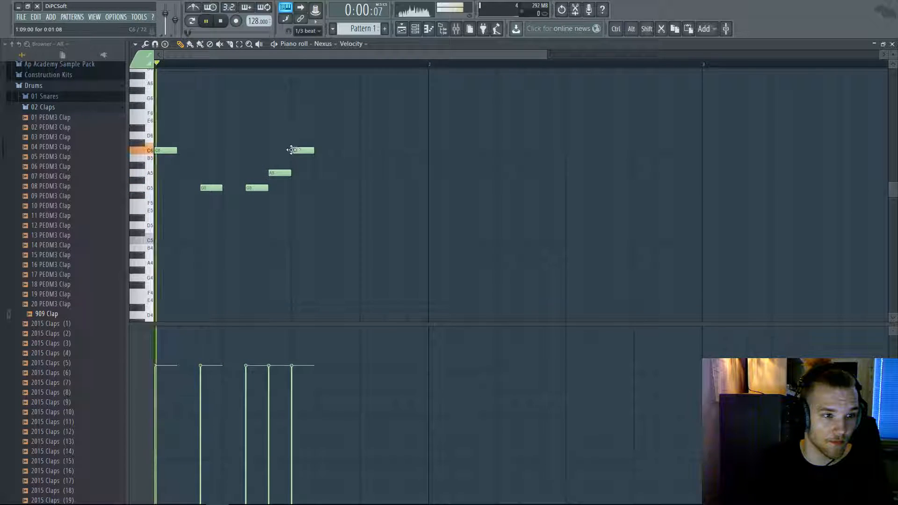
{"action": "left_click", "coordinate": [342, 150]}
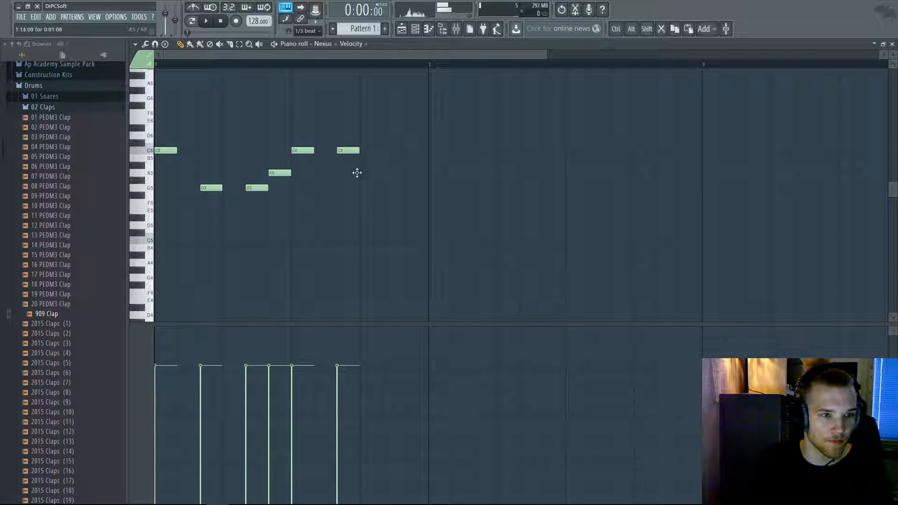
{"action": "right_click", "coordinate": [378, 175]}
{"action": "left_click", "coordinate": [388, 150]}
{"action": "key", "text": "space"}
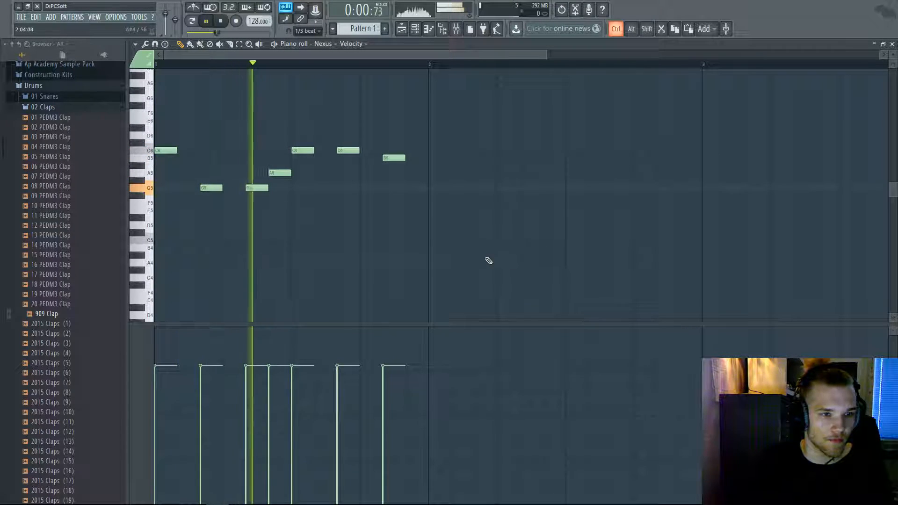
- Start bar 2 with a G#5, then add B5, C6 and a slightly later B5
{"action": "scroll", "coordinate": [344, 214], "scroll_direction": "down", "scroll_amount": 3}
{"action": "key", "text": "space"}
{"action": "left_click", "coordinate": [306, 203]}
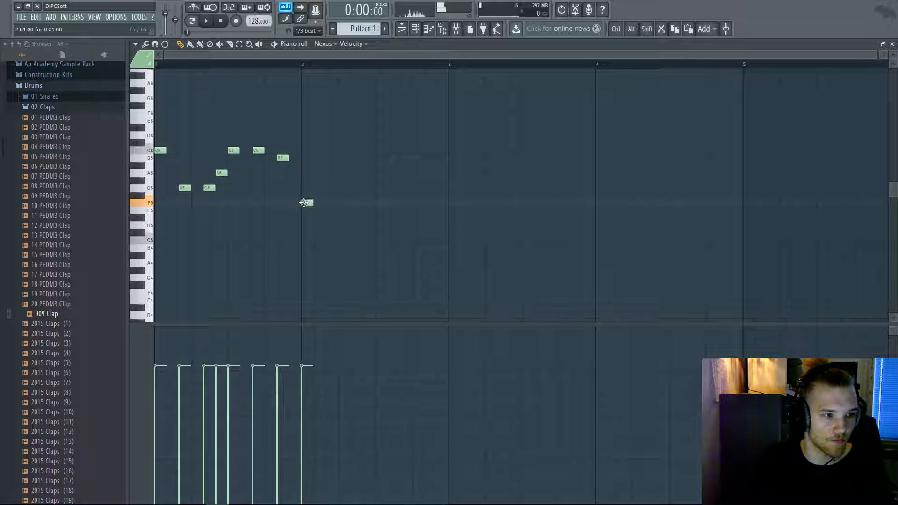
{"action": "key", "text": "space"}
{"action": "left_click_drag", "start_coordinate": [311, 202], "coordinate": [311, 173]}
{"action": "key", "text": "space"}
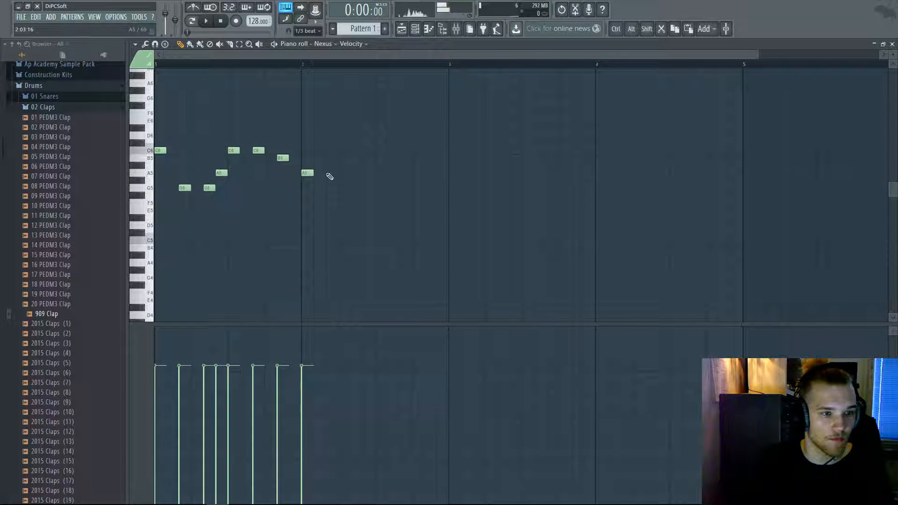
{"action": "left_click", "coordinate": [343, 157]}
{"action": "left_click", "coordinate": [390, 150]}
{"action": "left_click", "coordinate": [415, 158]}
{"action": "key", "text": "space"}
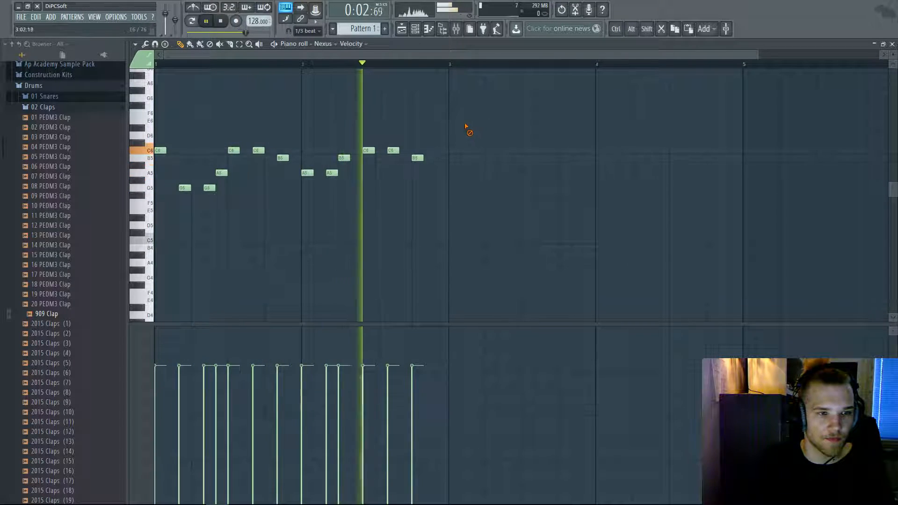
{"action": "left_click_drag", "start_coordinate": [342, 158], "coordinate": [355, 158]}
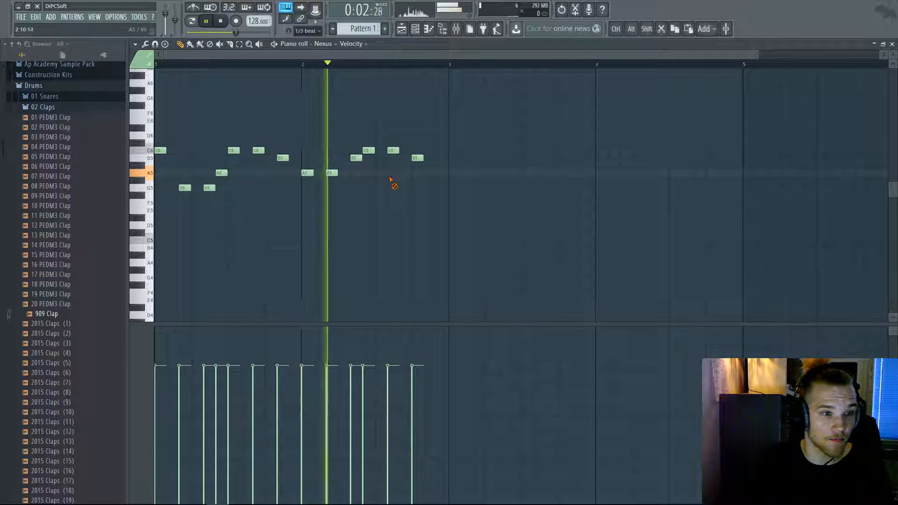
{"action": "key", "text": "space"}
- Refine bar 2: delete a C6, drop two notes to G5, and end on A5
{"action": "key", "text": "space"}
{"action": "right_click", "coordinate": [392, 151]}
{"action": "key", "text": "space"}
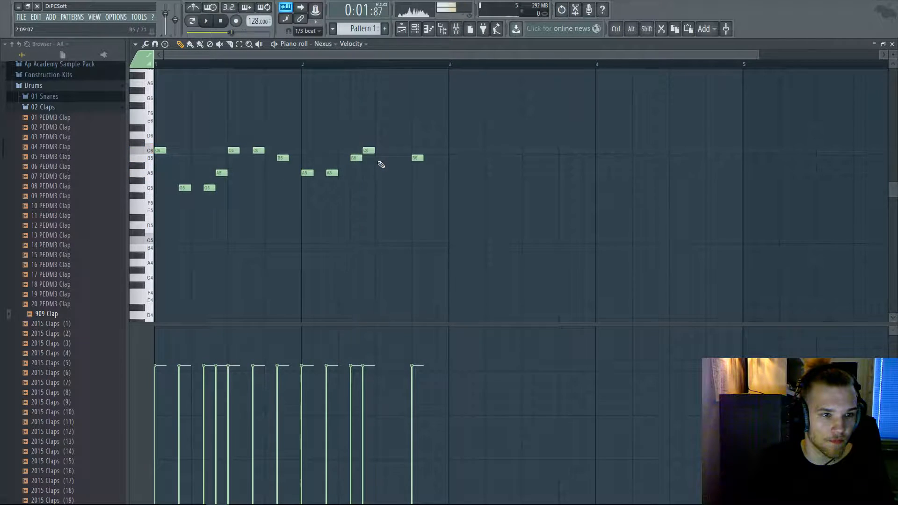
{"action": "key", "text": "space"}
{"action": "key", "text": "space"}
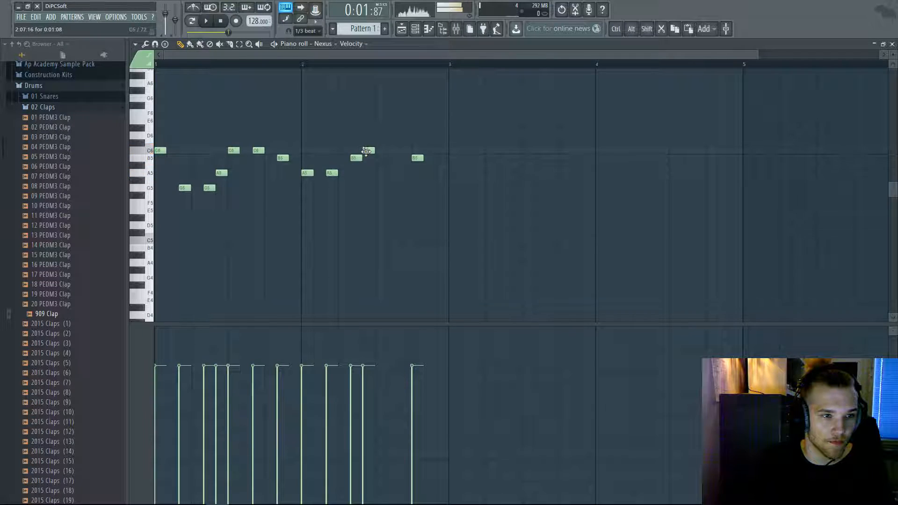
{"action": "left_click_drag", "start_coordinate": [376, 172], "coordinate": [380, 188]}
{"action": "key", "text": "space"}
{"action": "key", "text": "space"}
{"action": "left_click_drag", "start_coordinate": [415, 158], "coordinate": [400, 187]}
{"action": "left_click", "coordinate": [426, 180]}
{"action": "key", "text": "space"}
{"action": "key", "text": "space"}
{"action": "left_click", "coordinate": [177, 63]}
{"action": "key", "text": "space"}
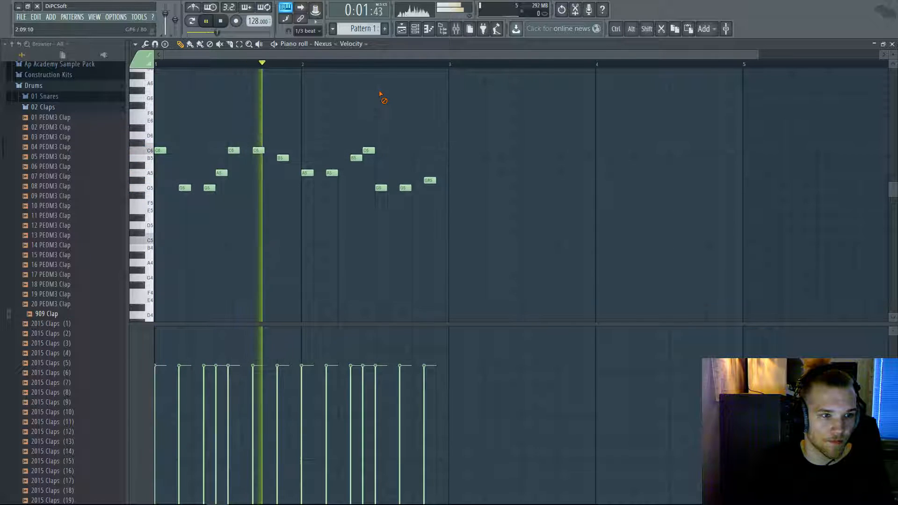
{"action": "key", "text": "space"}
{"action": "left_click_drag", "start_coordinate": [429, 180], "coordinate": [429, 173]}
- Add three F5 notes in bar 3, then A5, B5 and a slightly earlier C6
{"action": "left_click", "coordinate": [453, 203]}
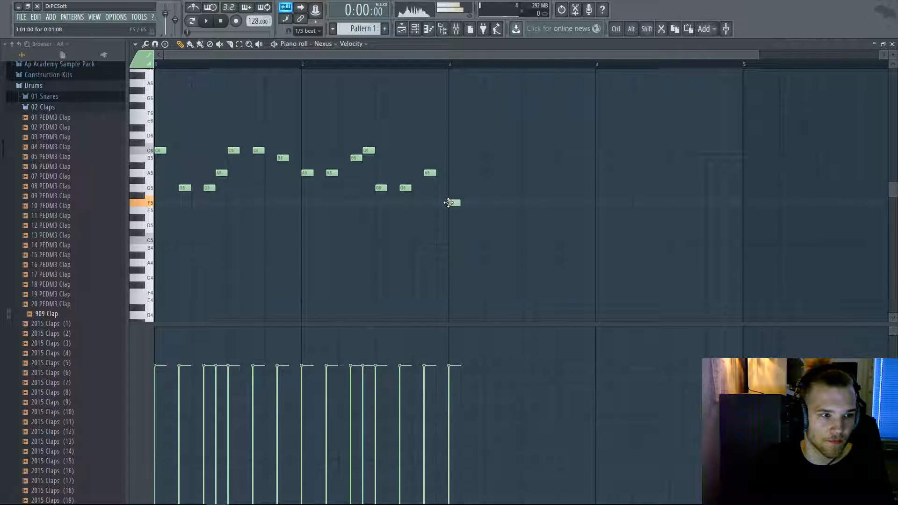
{"action": "left_click", "coordinate": [474, 203]}
{"action": "left_click", "coordinate": [499, 202]}
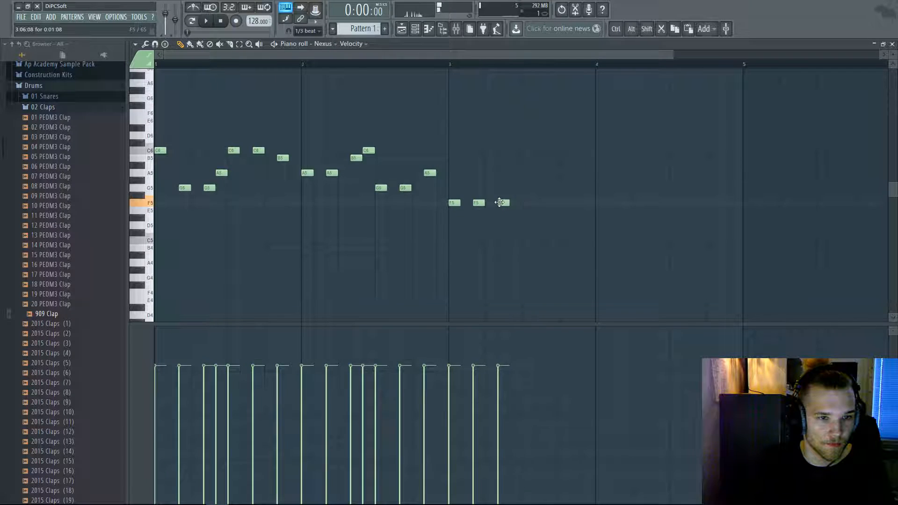
{"action": "left_click", "coordinate": [524, 173]}
{"action": "left_click", "coordinate": [573, 158]}
{"action": "left_click", "coordinate": [598, 150]}
{"action": "left_click_drag", "start_coordinate": [598, 150], "coordinate": [586, 150]}
{"action": "key", "text": "space"}
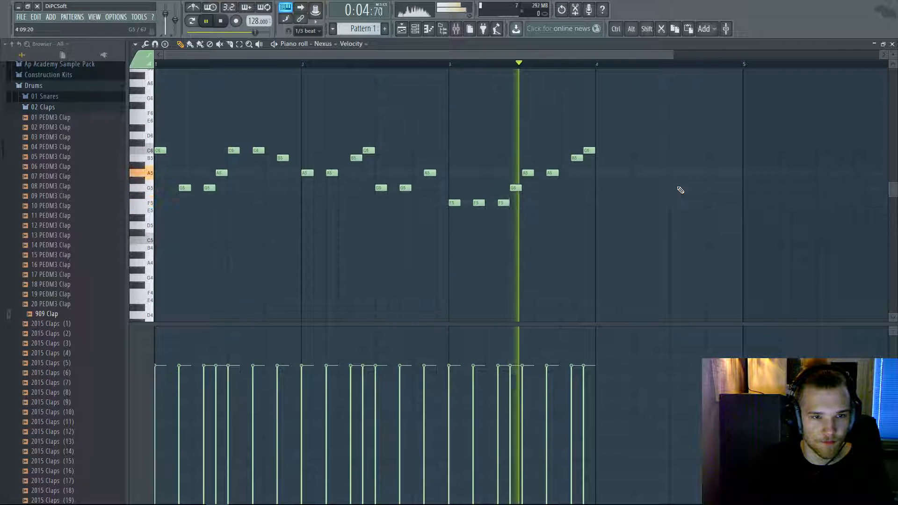
{"action": "key", "text": "space"}
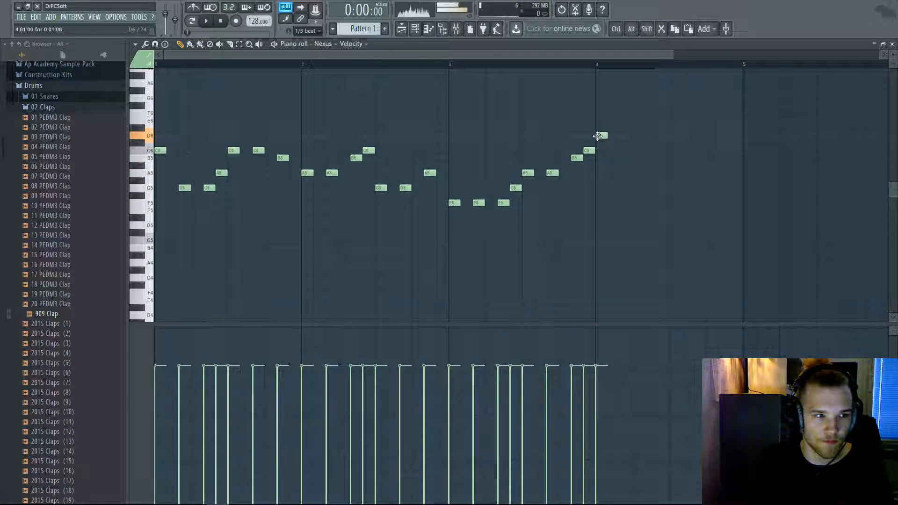
- Build bar 4 from D6, C6 and B5 notes, auditioning from bar 4
{"action": "left_click", "coordinate": [623, 135]}
{"action": "left_click", "coordinate": [635, 151]}
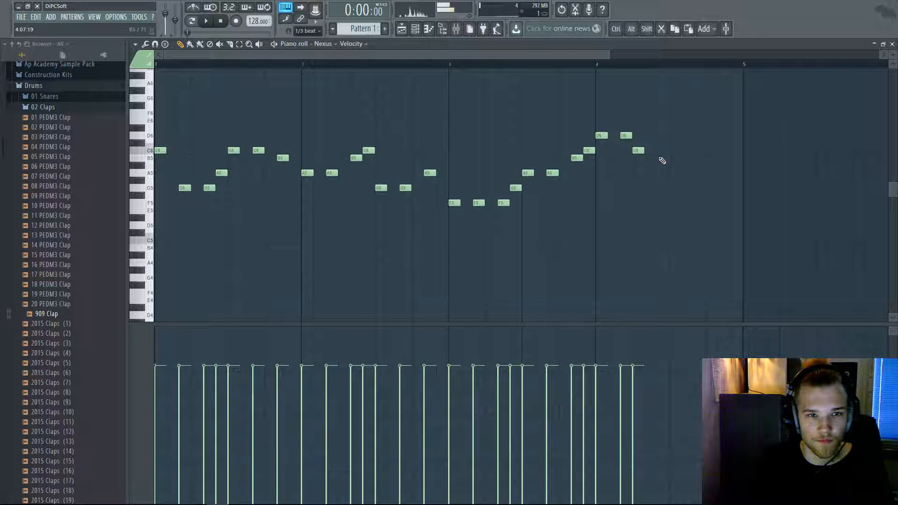
{"action": "left_click", "coordinate": [597, 65]}
{"action": "key", "text": "space"}
{"action": "key", "text": "space"}
{"action": "right_click", "coordinate": [641, 150]}
{"action": "key", "text": "space"}
{"action": "left_click", "coordinate": [647, 136]}
{"action": "left_click", "coordinate": [657, 148]}
{"action": "key", "text": "space"}
{"action": "left_click", "coordinate": [675, 158]}
{"action": "key", "text": "space"}
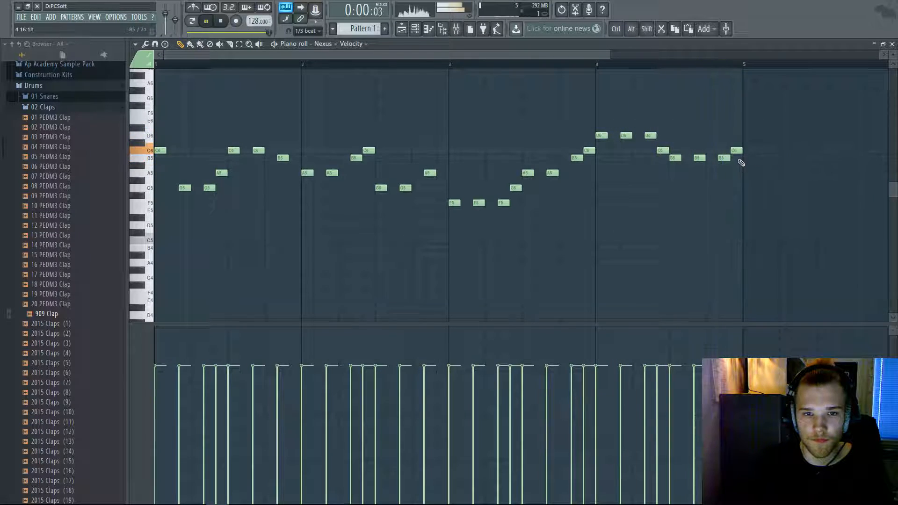
{"action": "key", "text": "space"}
- Trim bar 4 by deleting the last C6 and B5 and shifting the final note later, down a semitone
{"action": "right_click", "coordinate": [738, 151]}
{"action": "key", "text": "space"}
{"action": "right_click", "coordinate": [727, 159]}
{"action": "key", "text": "space"}
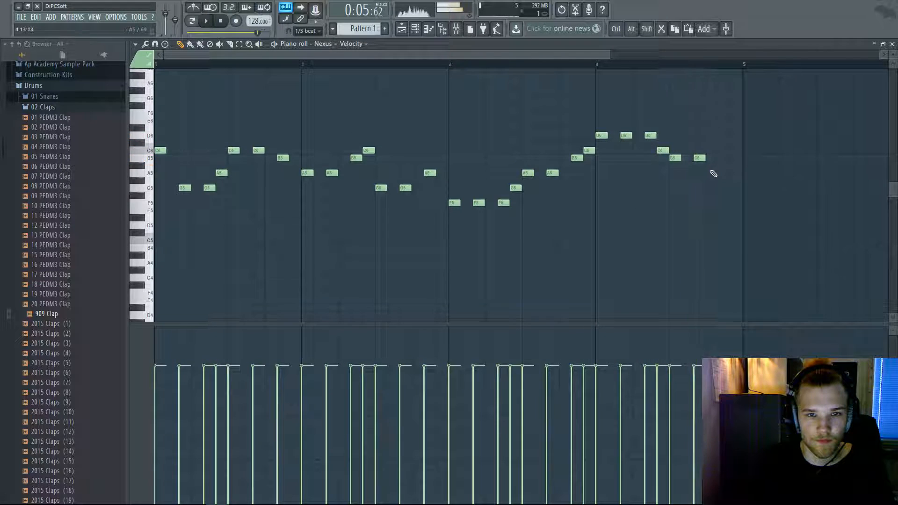
{"action": "key", "text": "space"}
{"action": "left_click_drag", "start_coordinate": [705, 181], "coordinate": [723, 156]}
{"action": "key", "text": "space"}
{"action": "key", "text": "space"}
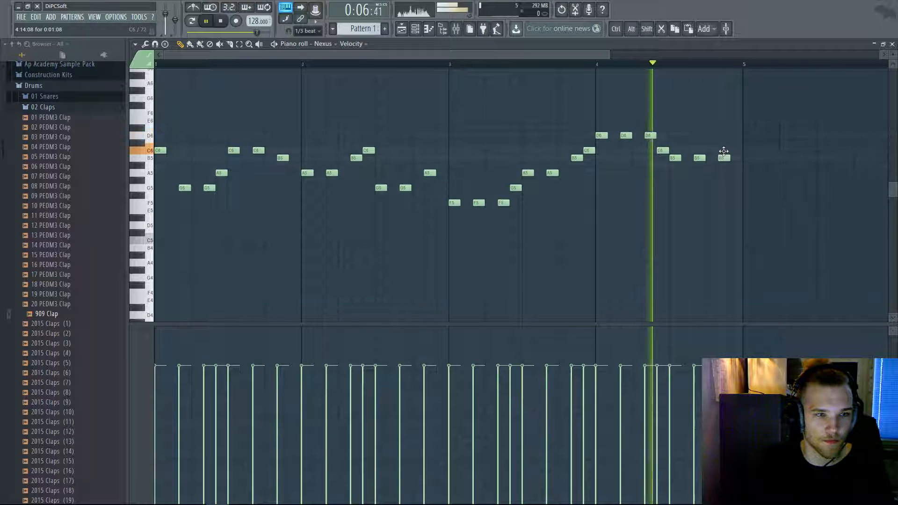
{"action": "key", "text": "space"}
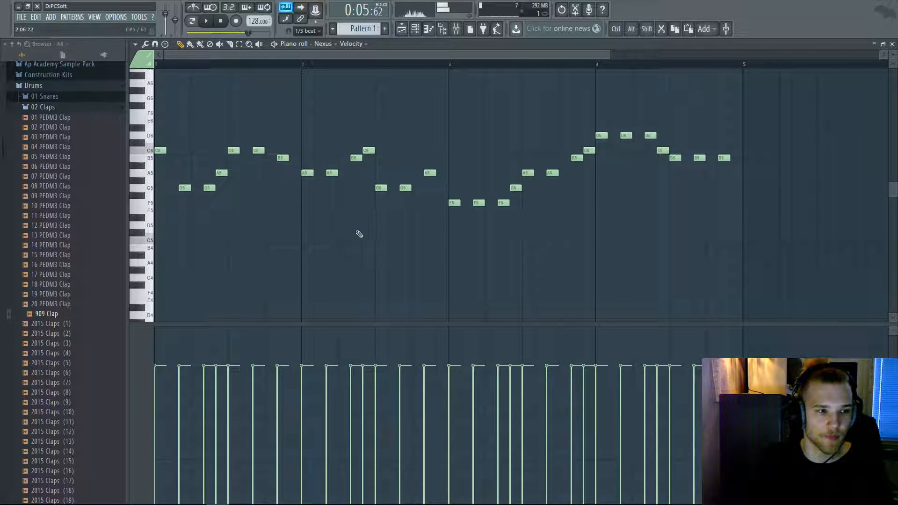
{"action": "scroll", "coordinate": [332, 228], "scroll_direction": "down", "scroll_amount": 2}
{"action": "scroll", "coordinate": [329, 227], "scroll_direction": "down", "scroll_amount": 3}
{"action": "scroll", "coordinate": [322, 229], "scroll_direction": "up", "scroll_amount": 1}
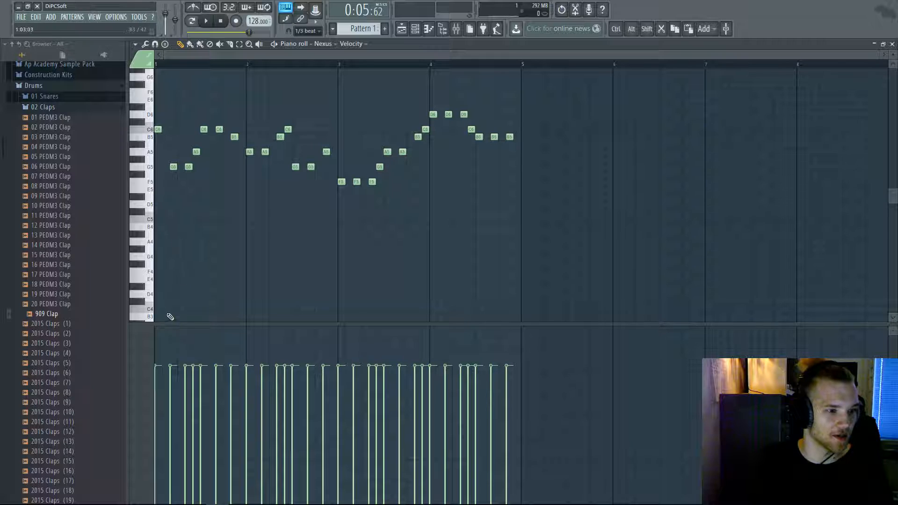
- Draw a bar-long C4 and G4 chord pair at bar 1
{"action": "left_click_drag", "start_coordinate": [159, 312], "coordinate": [183, 209]}
{"action": "scroll", "coordinate": [201, 281], "scroll_direction": "down", "scroll_amount": 3}
{"action": "left_click", "coordinate": [201, 212]}
- Copy the chord pair into bars 2–4, with bar 2 as A3/E4, and play it back
{"action": "left_click_drag", "start_coordinate": [172, 264], "coordinate": [351, 310]}
{"action": "left_click_drag", "start_coordinate": [351, 310], "coordinate": [442, 310]}
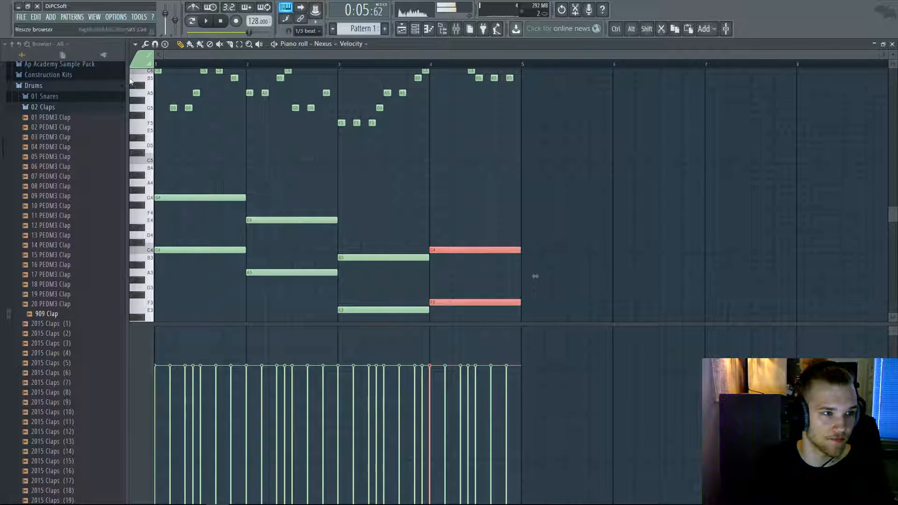
{"action": "key", "text": "space"}
{"action": "scroll", "coordinate": [281, 173], "scroll_direction": "up", "scroll_amount": 3}
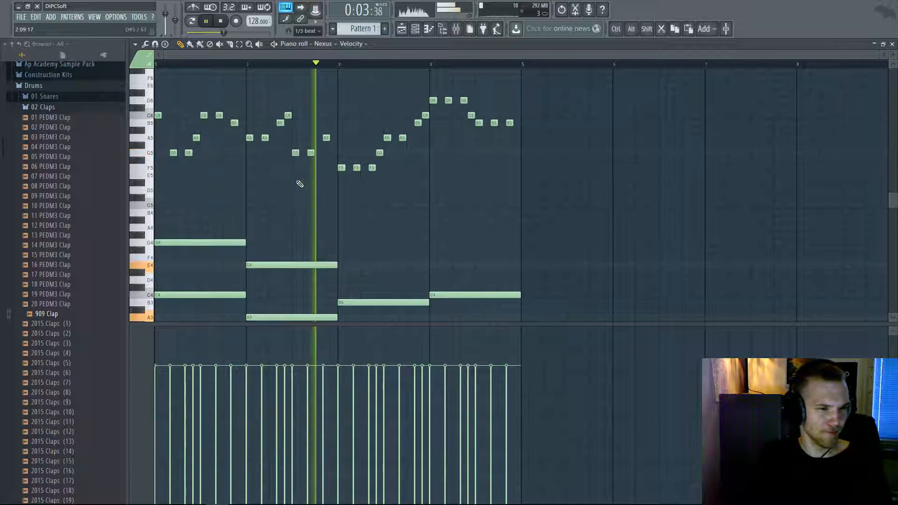
{"action": "scroll", "coordinate": [343, 183], "scroll_direction": "down", "scroll_amount": 3}
{"action": "key", "text": "space"}
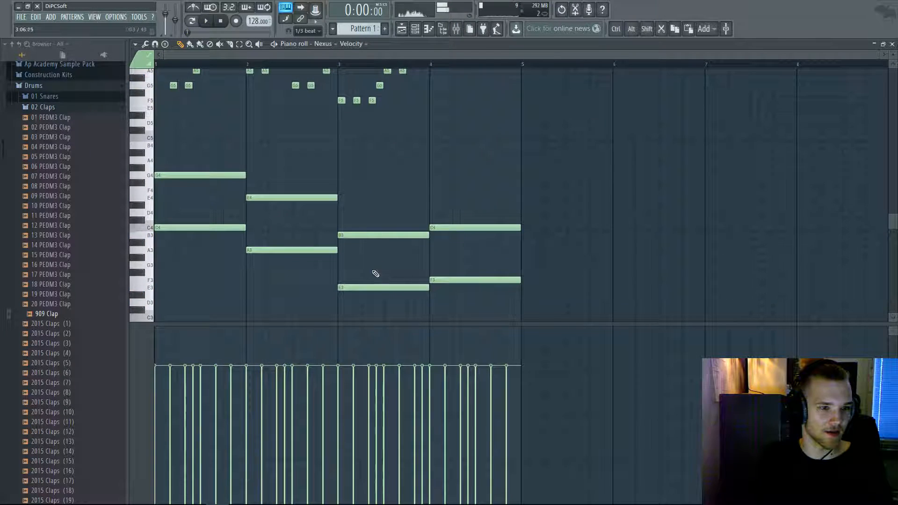
- Transpose the bar 3 pair to F3/C4 and the bar 4 pair to G3/D4
{"action": "left_click_drag", "start_coordinate": [367, 311], "coordinate": [388, 191]}
{"action": "left_click", "coordinate": [387, 191]}
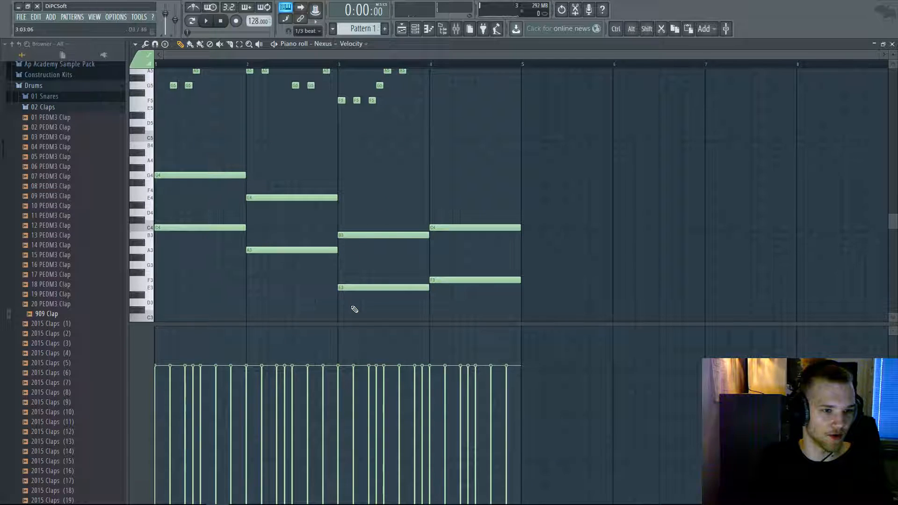
{"action": "left_click_drag", "start_coordinate": [373, 319], "coordinate": [374, 233]}
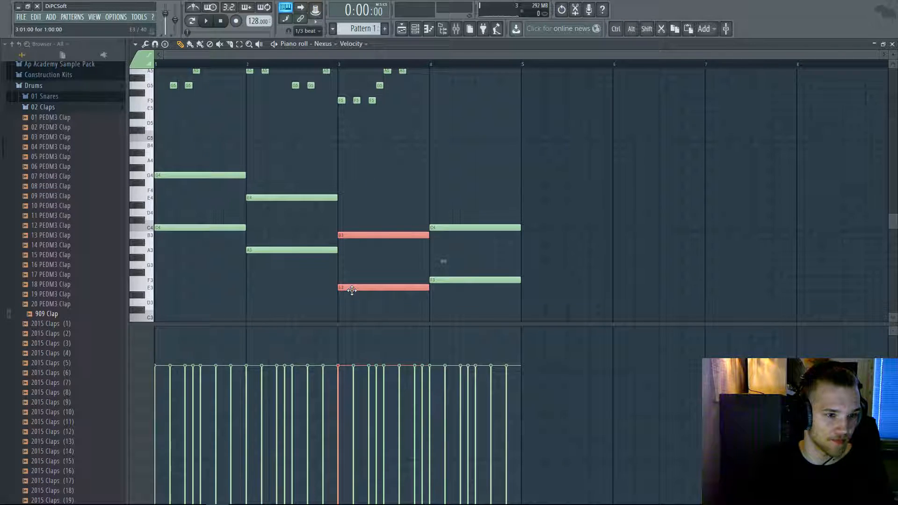
{"action": "left_click_drag", "start_coordinate": [351, 290], "coordinate": [353, 281]}
{"action": "left_click_drag", "start_coordinate": [474, 304], "coordinate": [477, 201]}
{"action": "mouse_move", "coordinate": [453, 286]}
{"action": "left_mouse_down"}
{"action": "mouse_move", "coordinate": [454, 262]}
{"action": "mouse_move", "coordinate": [454, 271]}
{"action": "left_mouse_up"}
{"action": "key", "text": "ctrl+z"}
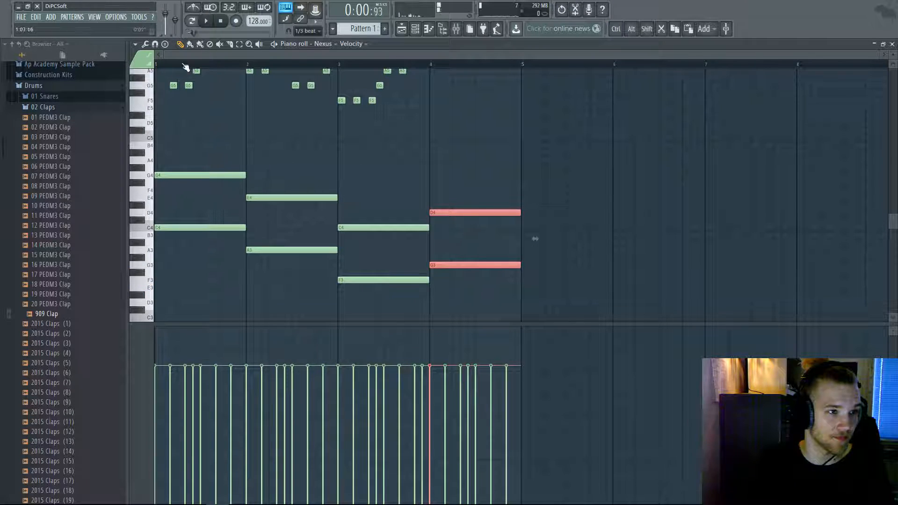
{"action": "key", "text": "space"}
{"action": "left_click", "coordinate": [282, 170], "text": "ctrl"}
- Audition the chords, then return to the Playlist and duplicate the Pattern 1 clip into bars 5–9
{"action": "scroll", "coordinate": [290, 172], "scroll_direction": "up", "scroll_amount": 2}
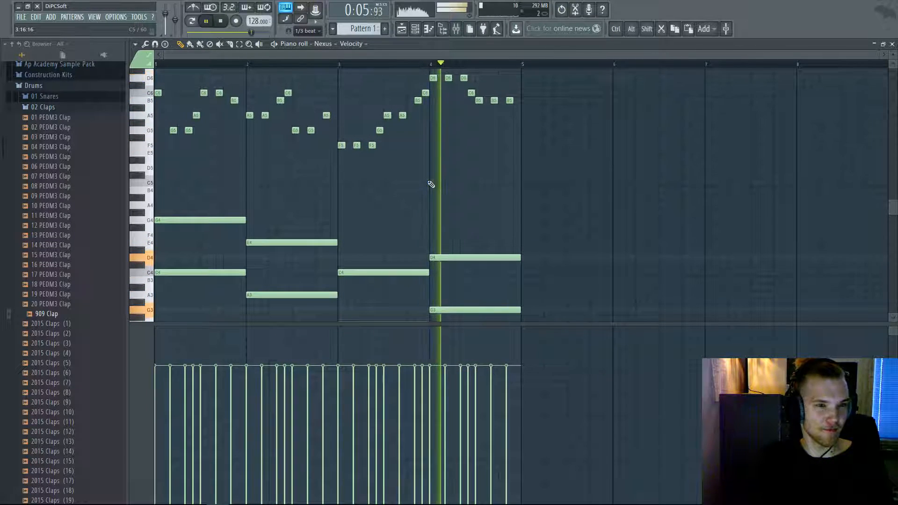
{"action": "scroll", "coordinate": [509, 194], "scroll_direction": "down", "scroll_amount": 4}
{"action": "key", "text": "space"}
{"action": "scroll", "coordinate": [534, 225], "scroll_direction": "up", "scroll_amount": 2}
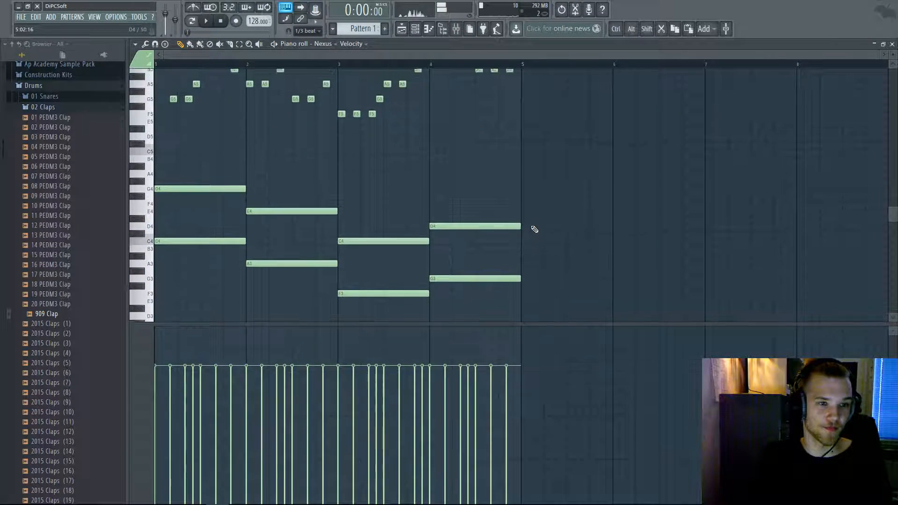
{"action": "key", "text": "Escape"}
{"action": "key", "text": "Escape"}
{"action": "key", "text": "ctrl+b"}
- Delete the duplicated Pattern 1 clips, including a test Ctrl+B copy at bar 5
{"action": "scroll", "coordinate": [326, 145], "scroll_direction": "down", "scroll_amount": 1}
{"action": "right_click", "coordinate": [330, 90]}
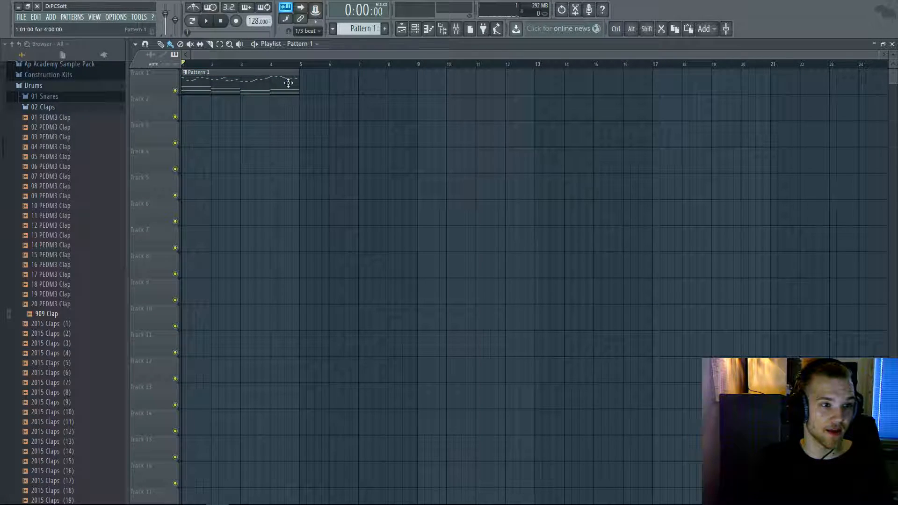
{"action": "left_click_drag", "start_coordinate": [244, 245], "coordinate": [418, 189]}
{"action": "left_click_drag", "start_coordinate": [407, 148], "coordinate": [221, 69]}
{"action": "key", "text": "ctrl+b"}
{"action": "right_click", "coordinate": [339, 84]}
{"action": "mouse_move", "coordinate": [485, 77]}
{"action": "left_mouse_down"}
{"action": "mouse_move", "coordinate": [592, 78]}
{"action": "mouse_move", "coordinate": [499, 75]}
{"action": "left_mouse_up"}
{"action": "right_click", "coordinate": [500, 76]}
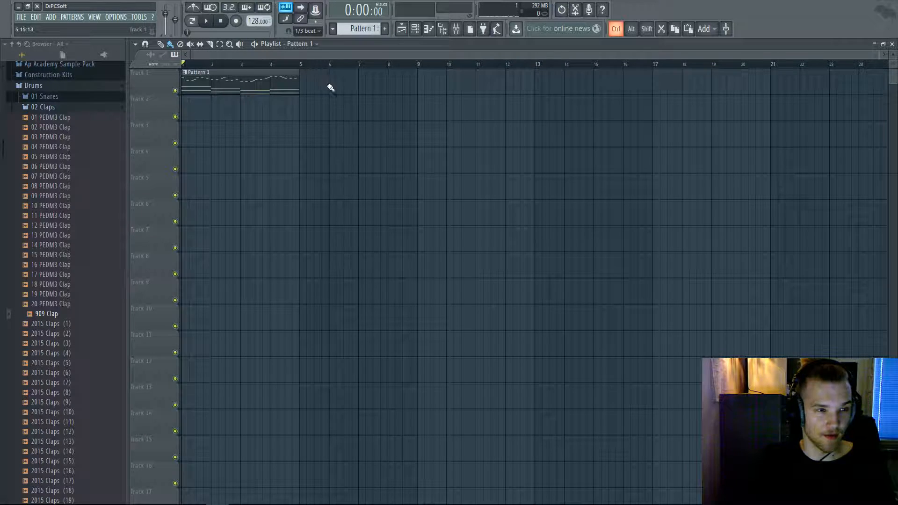
- Select bars 6–11, collapse the Drums browser folder and toggle the Channel Rack
{"action": "left_click_drag", "start_coordinate": [475, 124], "coordinate": [323, 131]}
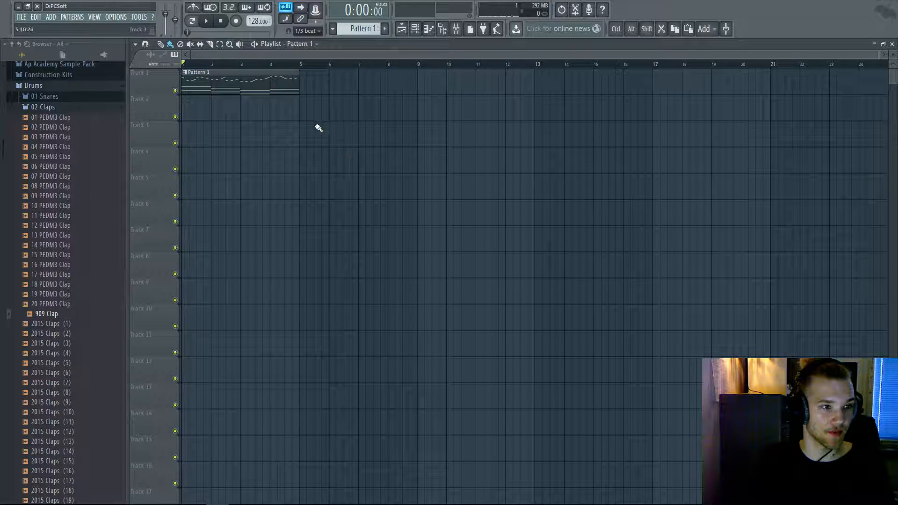
{"action": "left_click", "coordinate": [60, 88]}
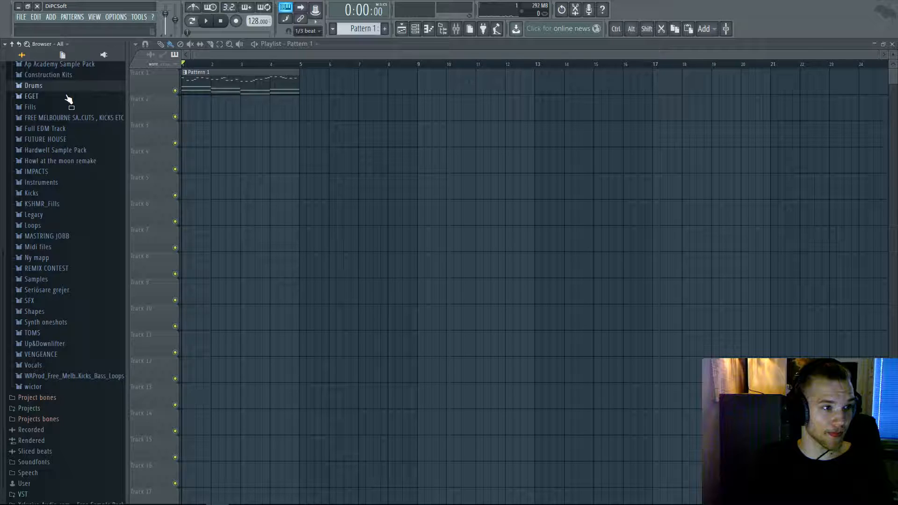
{"action": "left_click", "coordinate": [416, 29]}
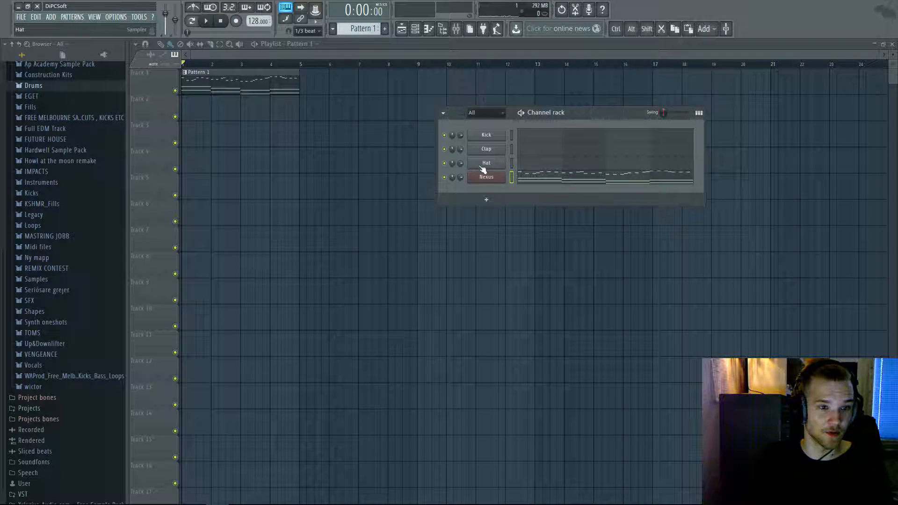
{"action": "right_click", "coordinate": [204, 130]}
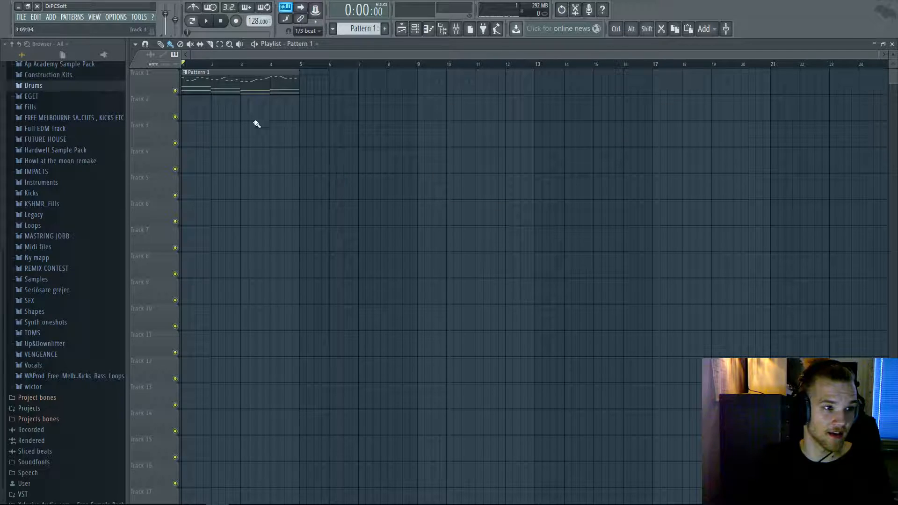
{"action": "scroll", "coordinate": [439, 99], "scroll_direction": "up", "scroll_amount": 1}
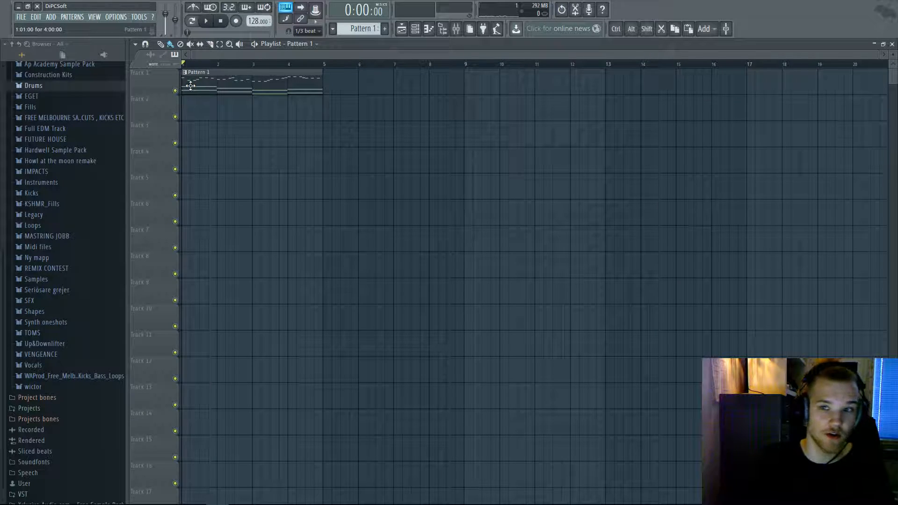
- Delete the remaining Pattern 1 clips on Tracks 4 and 1, leaving the Playlist empty
{"action": "left_click_drag", "start_coordinate": [220, 78], "coordinate": [194, 163]}
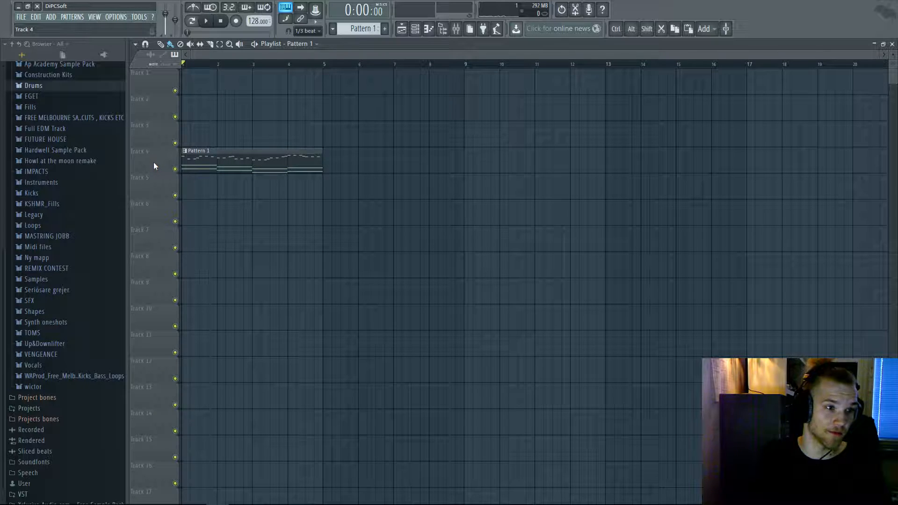
{"action": "left_click", "coordinate": [194, 82]}
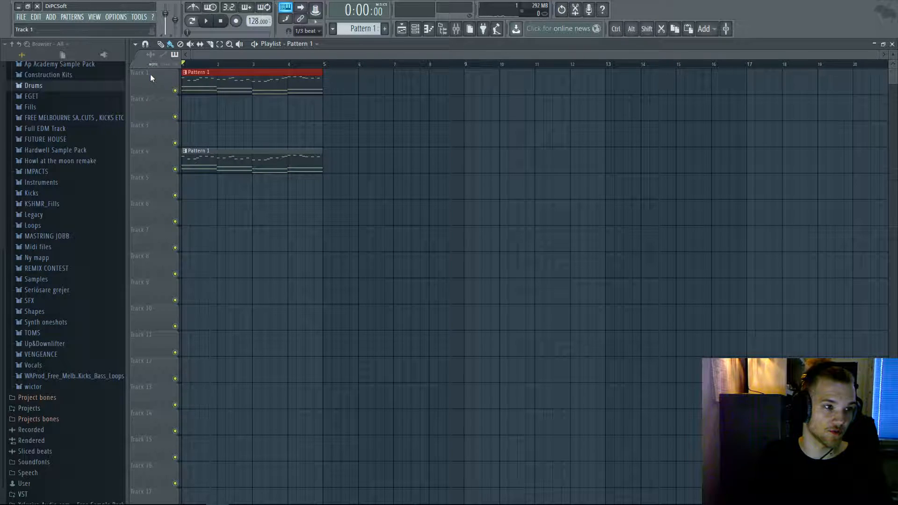
{"action": "right_click", "coordinate": [262, 162]}
{"action": "right_click", "coordinate": [225, 87]}
{"action": "left_click", "coordinate": [416, 29]}
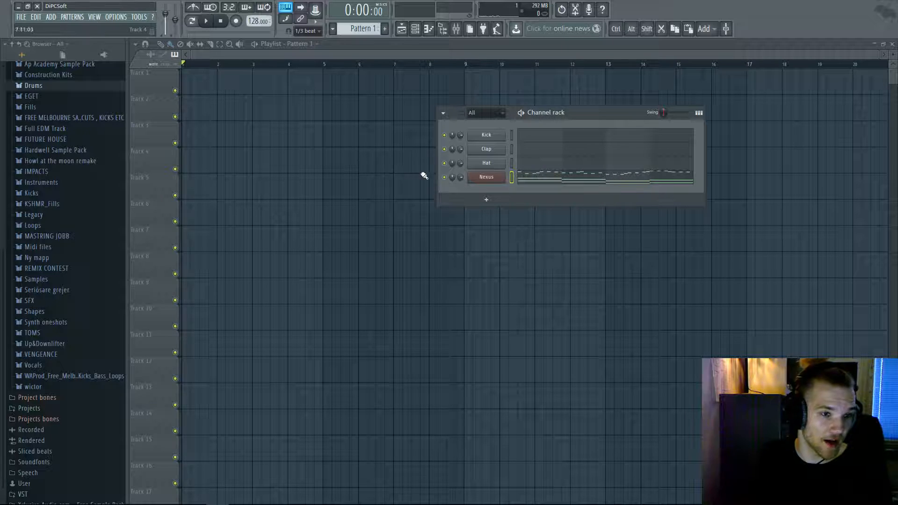
{"action": "right_click", "coordinate": [270, 167]}
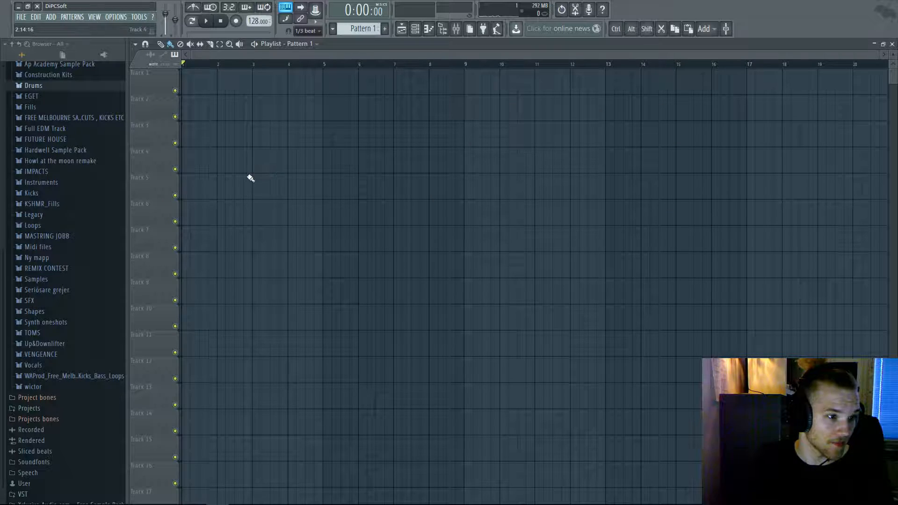
- Select all the Nexus notes in the piano roll, then place a Pattern 1 clip at the start of Track 1
{"action": "left_click", "coordinate": [416, 30]}
{"action": "left_click", "coordinate": [542, 161]}
{"action": "scroll", "coordinate": [539, 178], "scroll_direction": "down", "scroll_amount": 4, "text": "ctrl"}
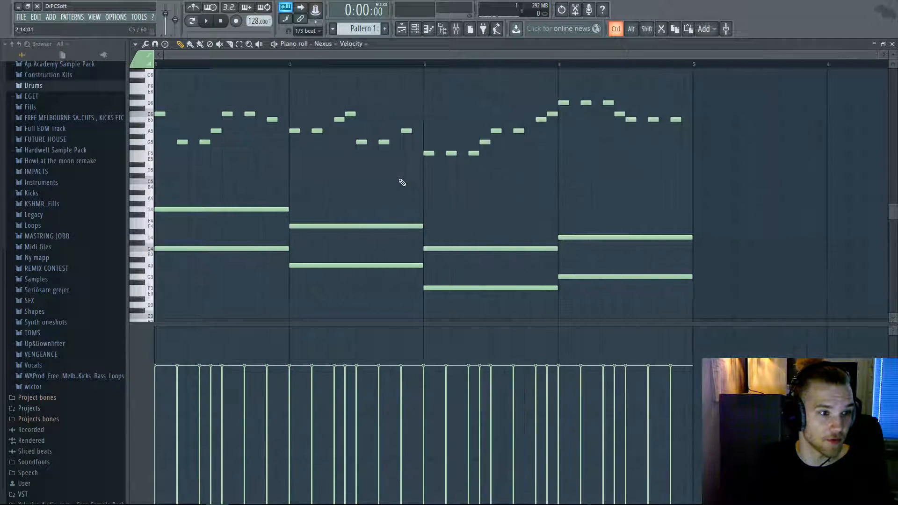
{"action": "left_click_drag", "start_coordinate": [578, 203], "coordinate": [147, 45]}
{"action": "key", "text": "Escape"}
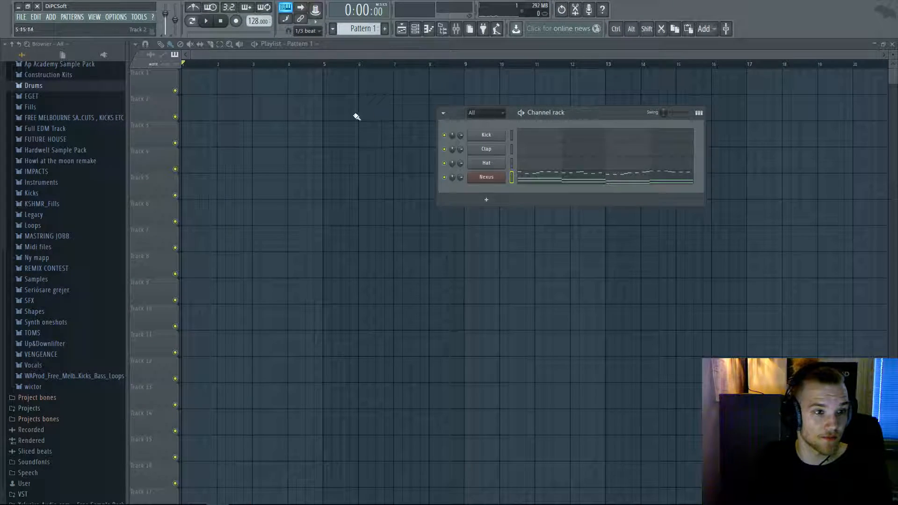
{"action": "left_click_drag", "start_coordinate": [213, 97], "coordinate": [189, 76]}
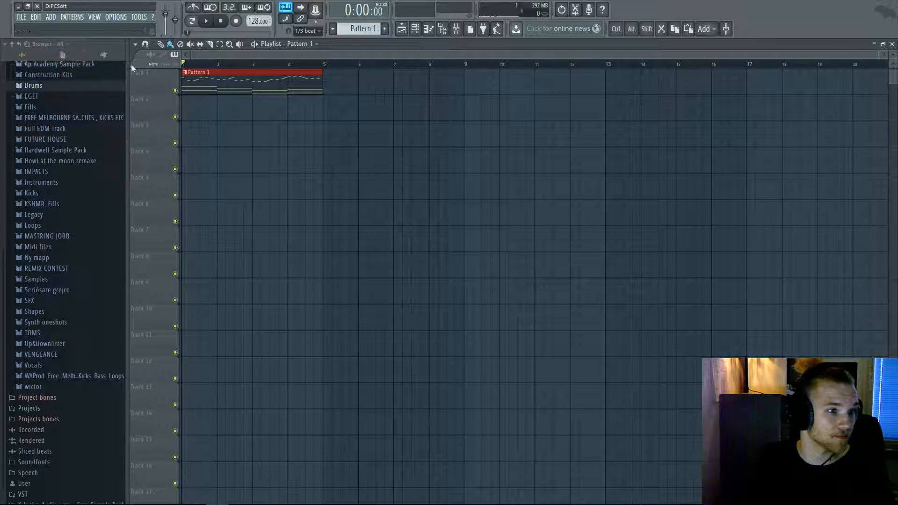
- Delete the Nexus channel from the Channel Rack and confirm
{"action": "left_click", "coordinate": [401, 27]}
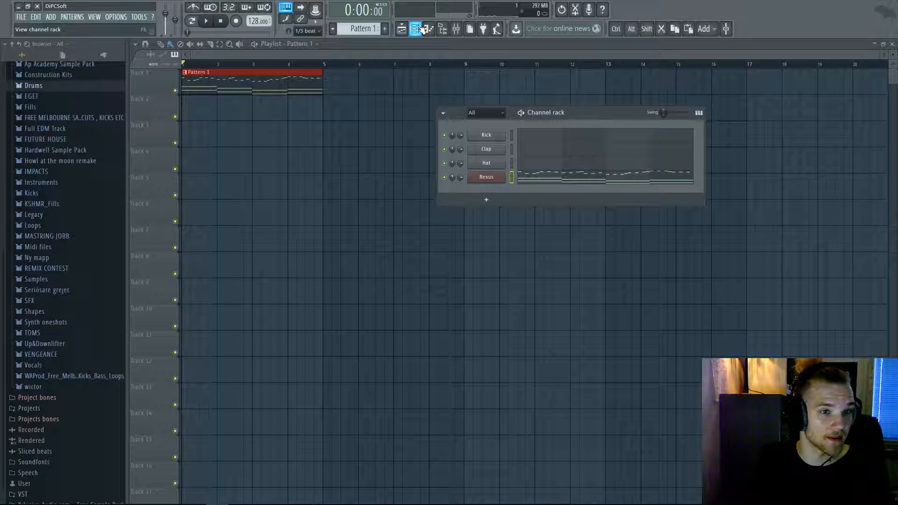
{"action": "right_click", "coordinate": [487, 177]}
{"action": "left_click", "coordinate": [537, 242]}
{"action": "left_click", "coordinate": [495, 280]}
- Undo the last change and remove the leftover Pattern 1 clips from Track 1
{"action": "key", "text": "ctrl+alt+z"}
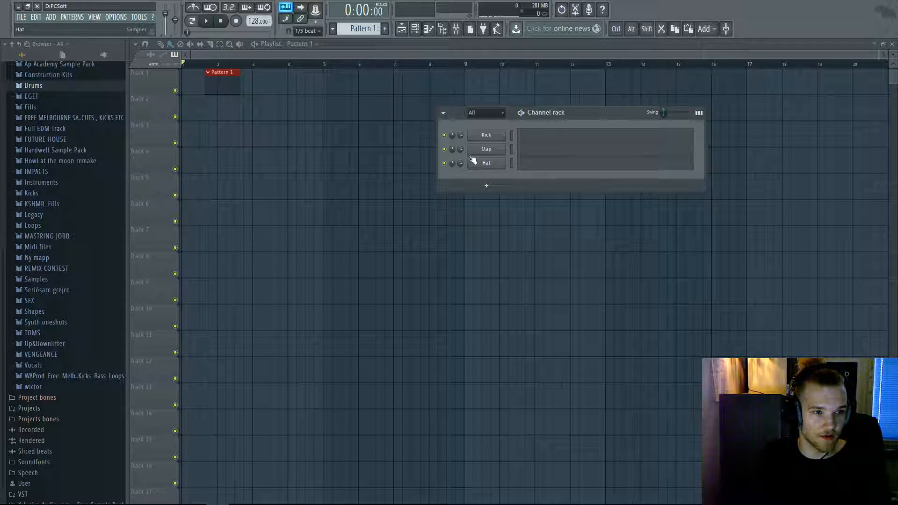
{"action": "right_click", "coordinate": [211, 83]}
{"action": "left_click", "coordinate": [190, 81]}
{"action": "right_click", "coordinate": [199, 82]}
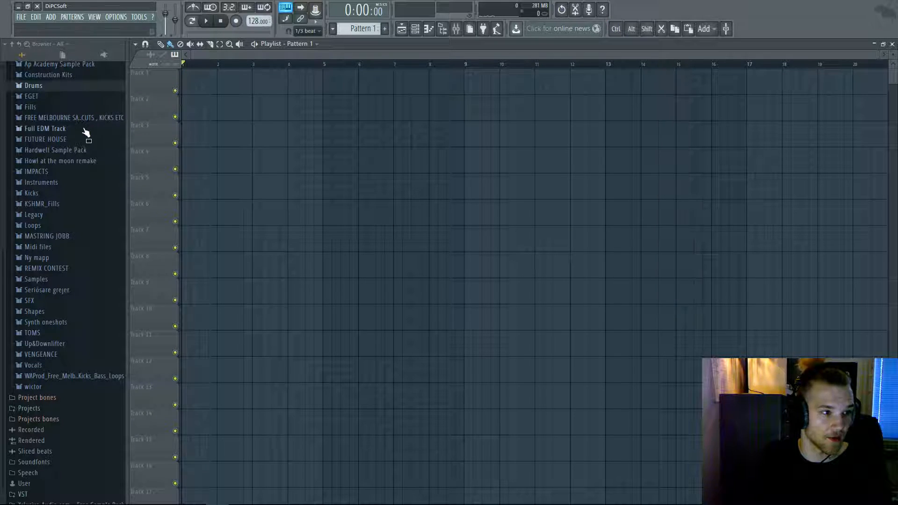
- Drag a loop from the VEH2 Housebeats 128BPM folder onto Track 1
{"action": "left_click", "coordinate": [49, 86]}
{"action": "left_click", "coordinate": [42, 109]}
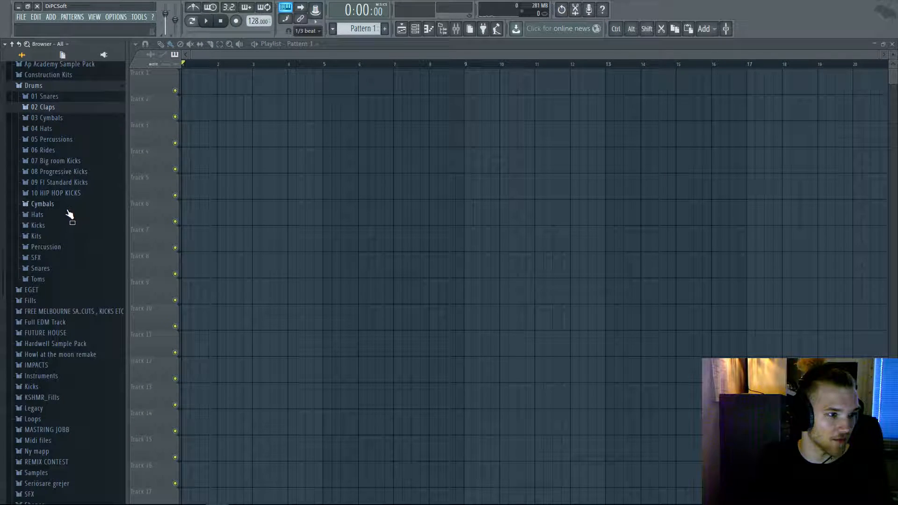
{"action": "scroll", "coordinate": [60, 337], "scroll_direction": "down", "scroll_amount": 5}
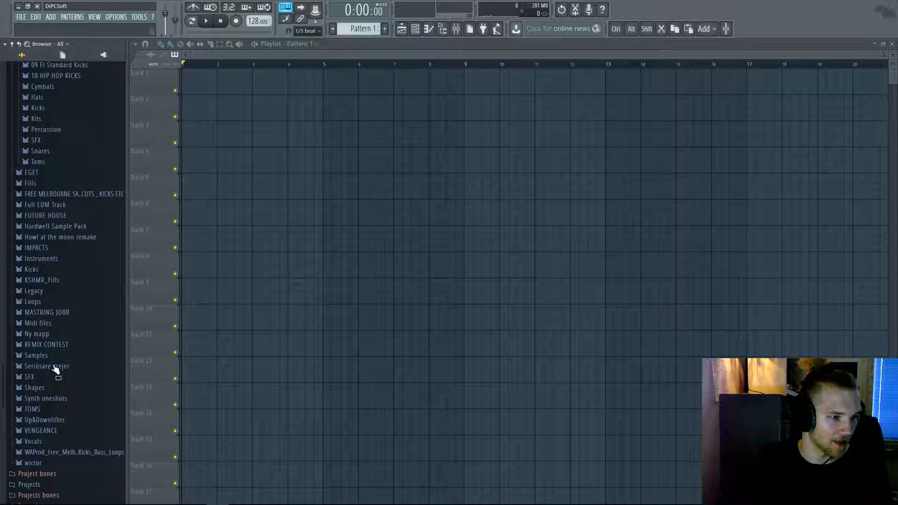
{"action": "left_click", "coordinate": [55, 429]}
{"action": "left_click", "coordinate": [71, 371]}
{"action": "left_click", "coordinate": [79, 432]}
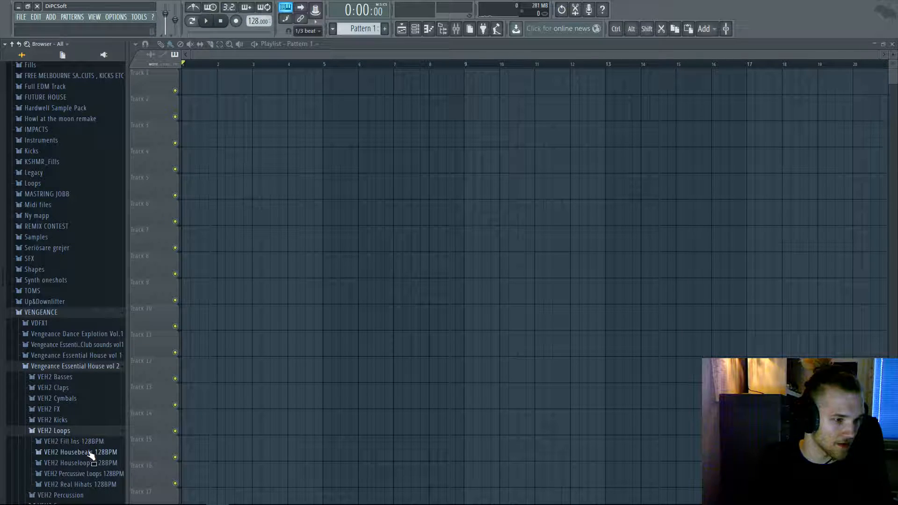
{"action": "left_click", "coordinate": [90, 452]}
{"action": "left_click_drag", "start_coordinate": [90, 354], "coordinate": [197, 85]}
- Play the loop, then paint copies of it across bars 2 to 5
{"action": "key", "text": "space"}
{"action": "scroll", "coordinate": [197, 86], "scroll_direction": "up", "scroll_amount": 2, "text": "ctrl"}
{"action": "key", "text": "space"}
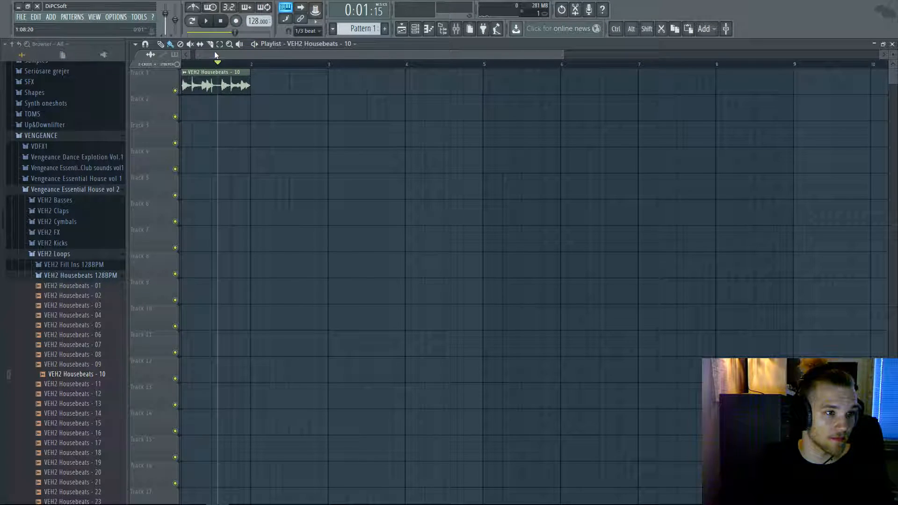
{"action": "mouse_move", "coordinate": [298, 82]}
{"action": "left_mouse_down"}
{"action": "mouse_move", "coordinate": [297, 96]}
{"action": "mouse_move", "coordinate": [414, 92]}
{"action": "left_mouse_up"}
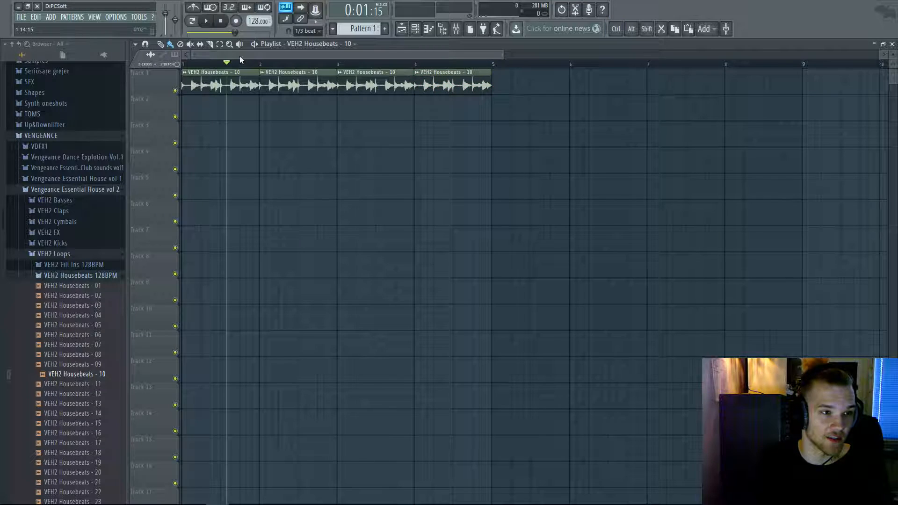
- Rename the loop's channel in the Channel Rack to 'House Beat'
{"action": "left_click", "coordinate": [415, 29]}
{"action": "right_click", "coordinate": [487, 134]}
{"action": "left_click", "coordinate": [521, 148]}
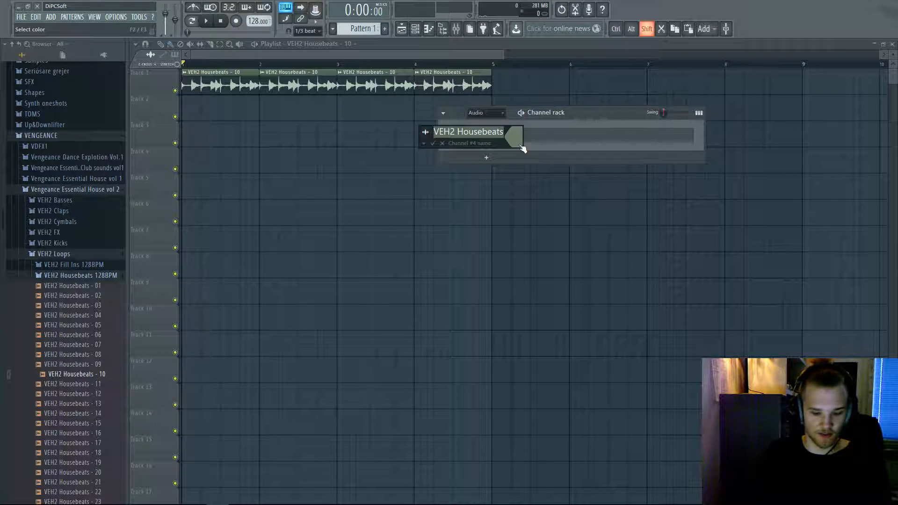
{"action": "type", "text": "HO"}
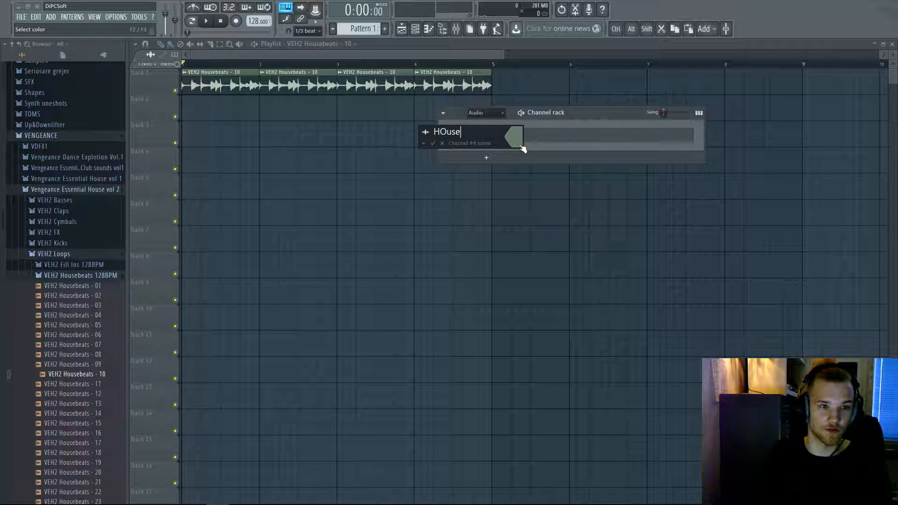
{"action": "type", "text": "use "}
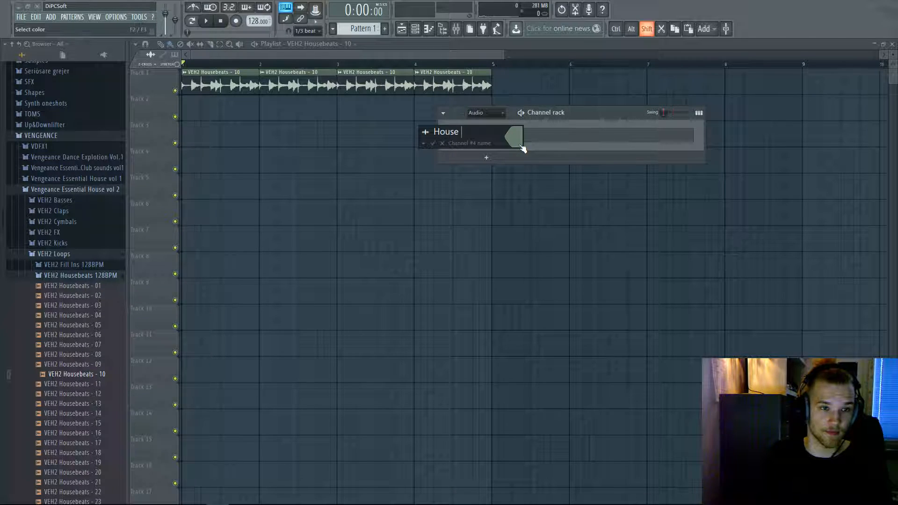
{"action": "type", "text": "Beat"}
{"action": "key", "text": "Return"}
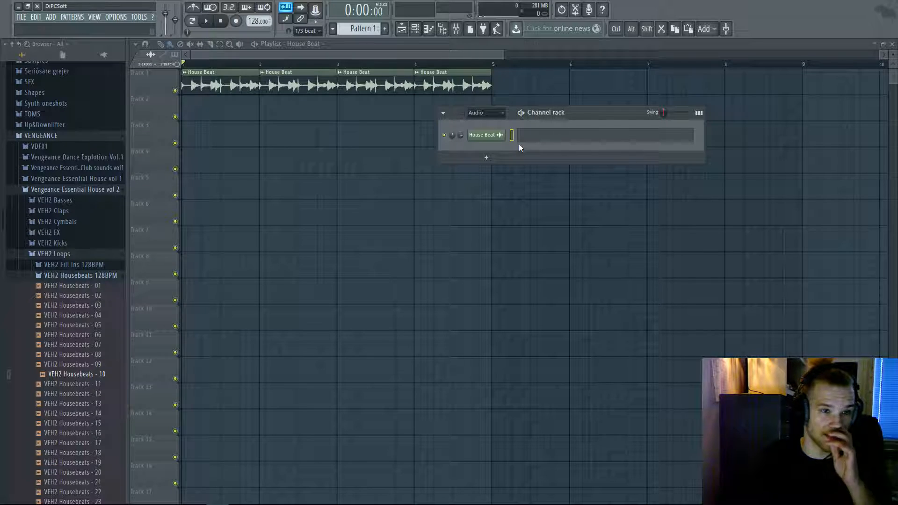
- Check the House Beat sampler settings, then switch to the Mixer with its Master Fruity Limiter
{"action": "left_click", "coordinate": [502, 138]}
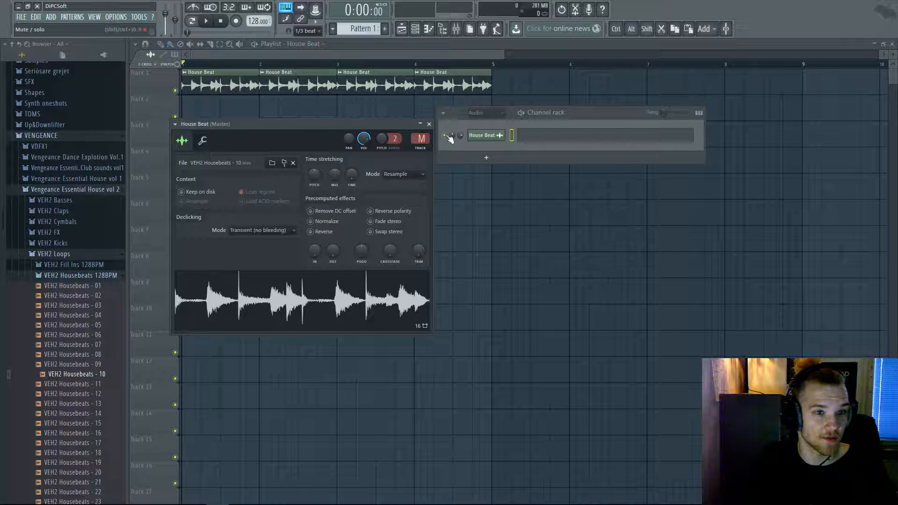
{"action": "left_click", "coordinate": [480, 142]}
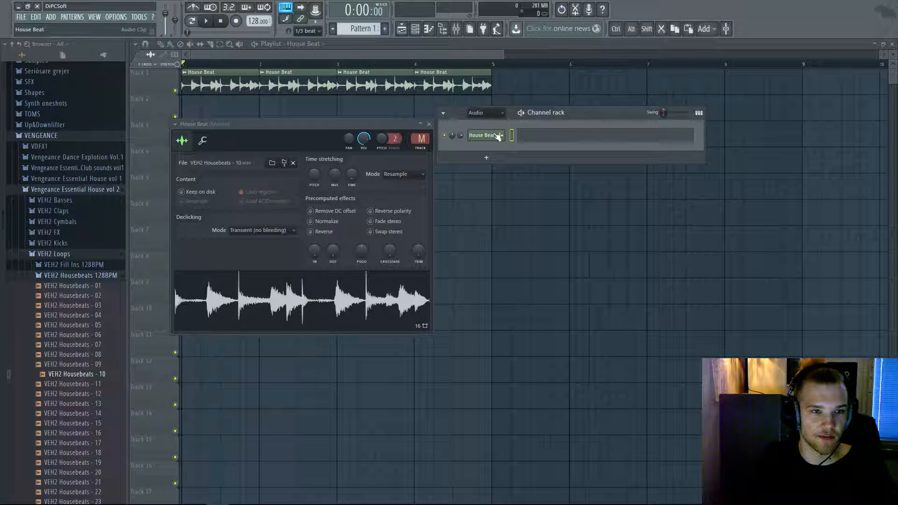
{"action": "left_click", "coordinate": [462, 29]}
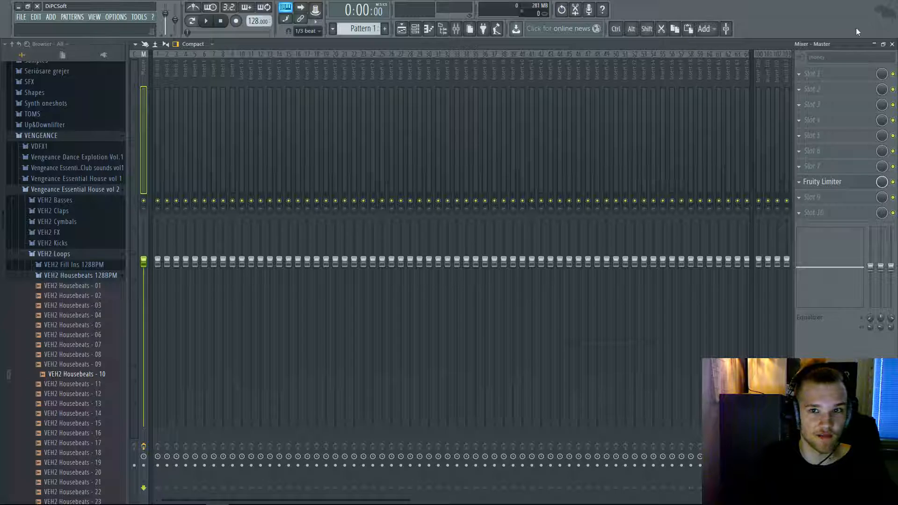
- Restore the maximized Mixer to a smaller window, move it lower, and hide the file browser
{"action": "left_click", "coordinate": [883, 44]}
{"action": "left_click_drag", "start_coordinate": [823, 59], "coordinate": [696, 211]}
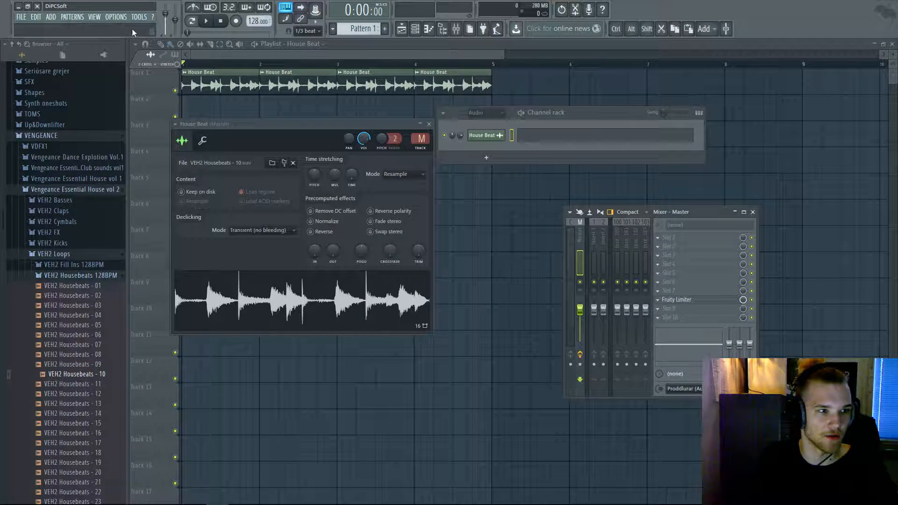
{"action": "left_click", "coordinate": [442, 29]}
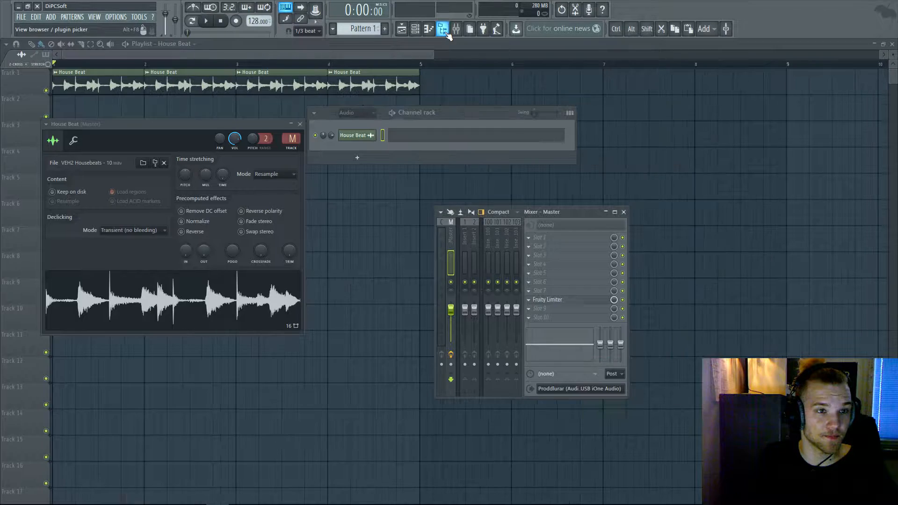
- Reopen the Mixer, enlarge it to show many more inserts, and select Insert 1
{"action": "left_click", "coordinate": [440, 212]}
{"action": "left_click", "coordinate": [435, 211]}
{"action": "right_click", "coordinate": [434, 207]}
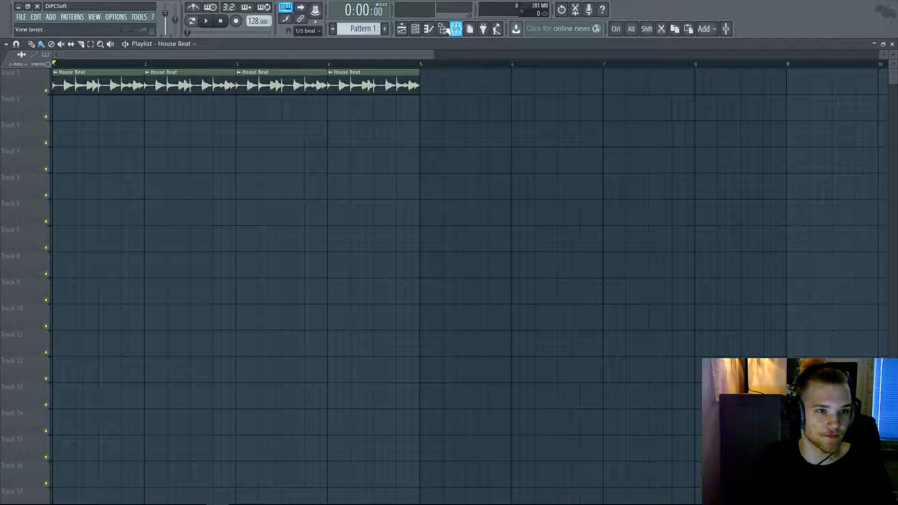
{"action": "left_click", "coordinate": [456, 35]}
{"action": "left_click_drag", "start_coordinate": [433, 218], "coordinate": [182, 218]}
{"action": "left_click_drag", "start_coordinate": [588, 207], "coordinate": [753, 124]}
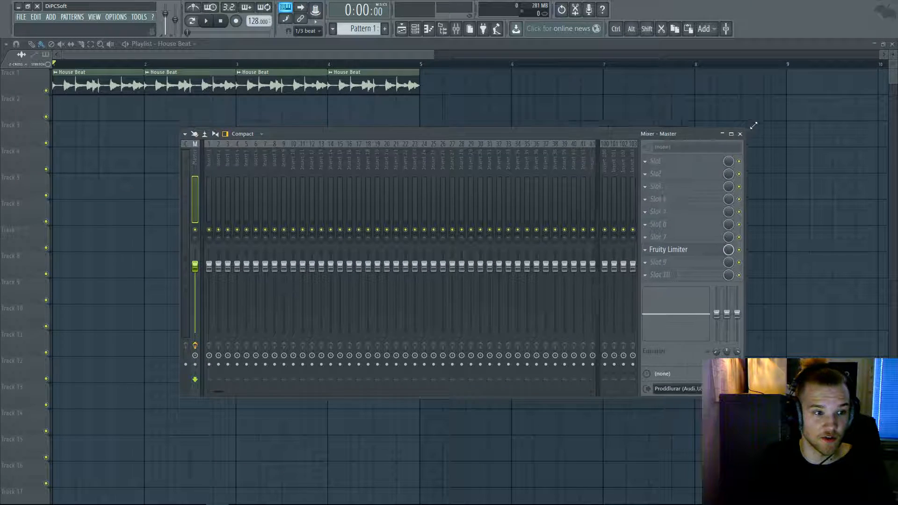
{"action": "left_click_drag", "start_coordinate": [472, 124], "coordinate": [388, 161]}
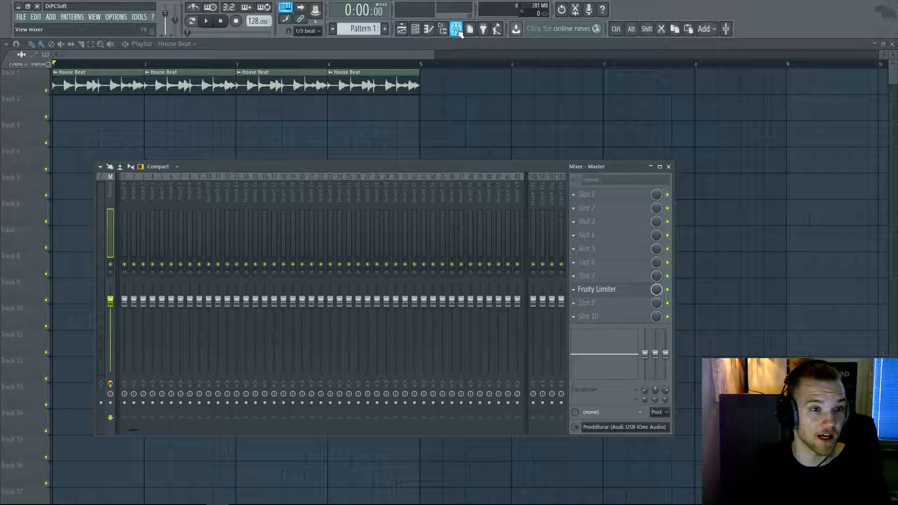
{"action": "left_click", "coordinate": [125, 206]}
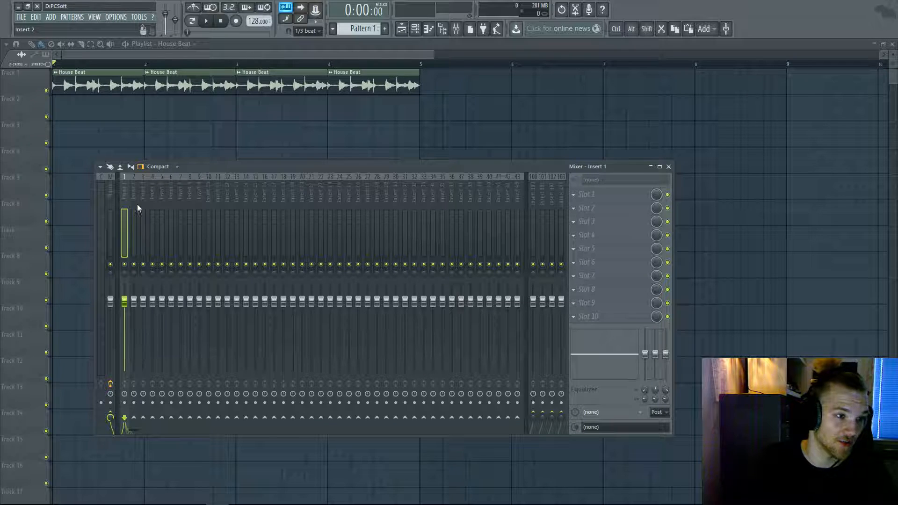
- Assign the House Beat channel to a free mixer track, insert 4, from its channel options
{"action": "key", "text": "F9"}
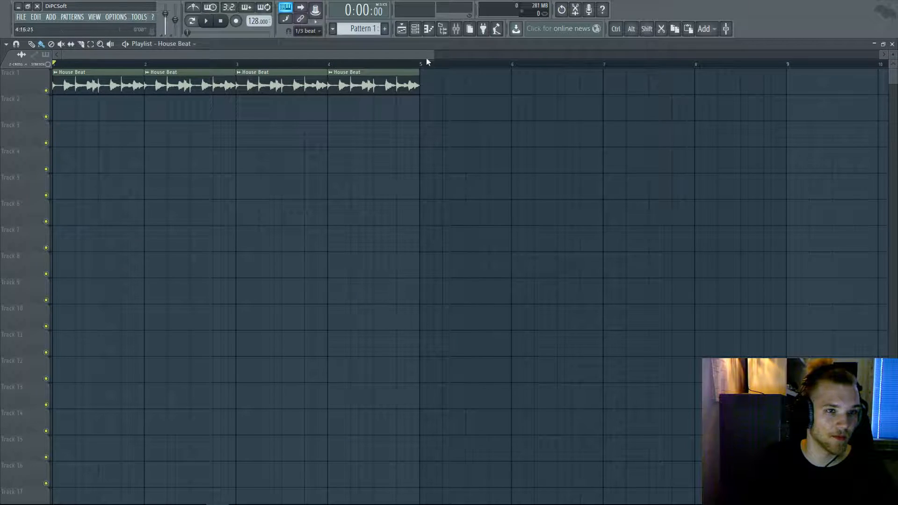
{"action": "left_click", "coordinate": [417, 29]}
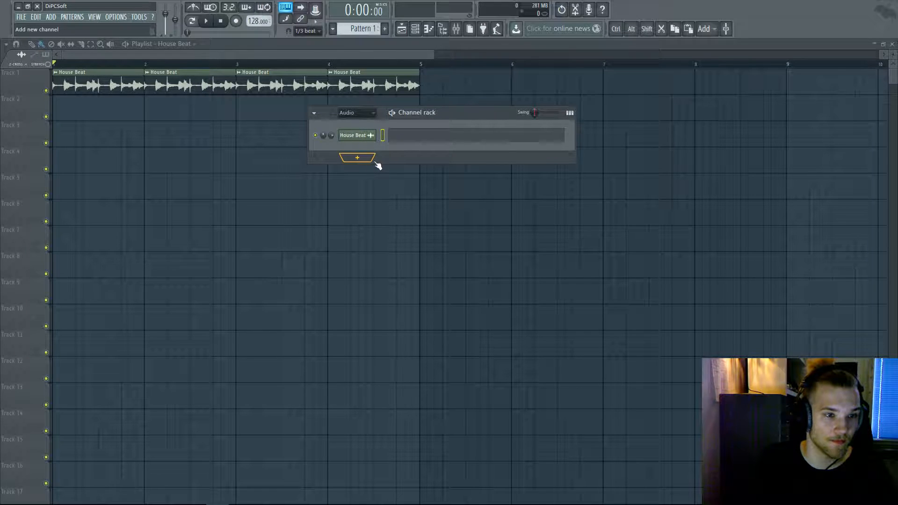
{"action": "left_click", "coordinate": [365, 141]}
{"action": "left_click_drag", "start_coordinate": [257, 128], "coordinate": [523, 173]}
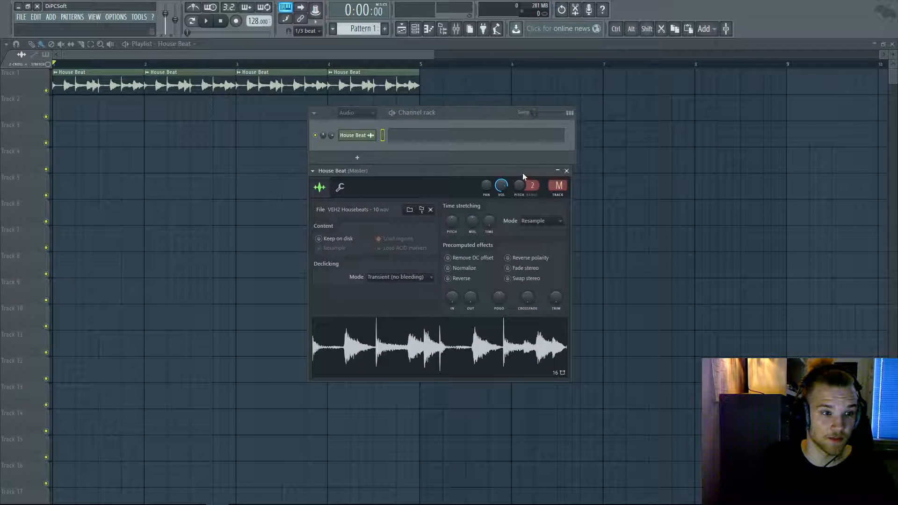
{"action": "left_click", "coordinate": [312, 171]}
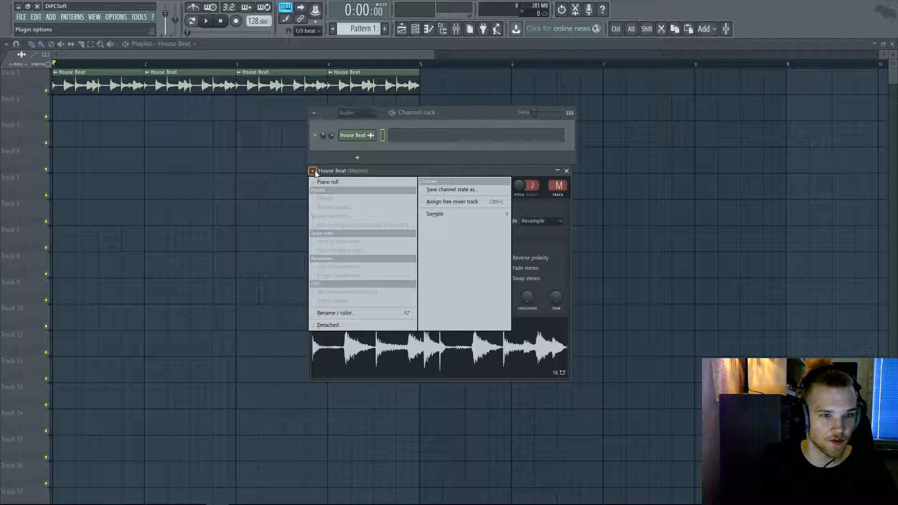
{"action": "left_click", "coordinate": [462, 201]}
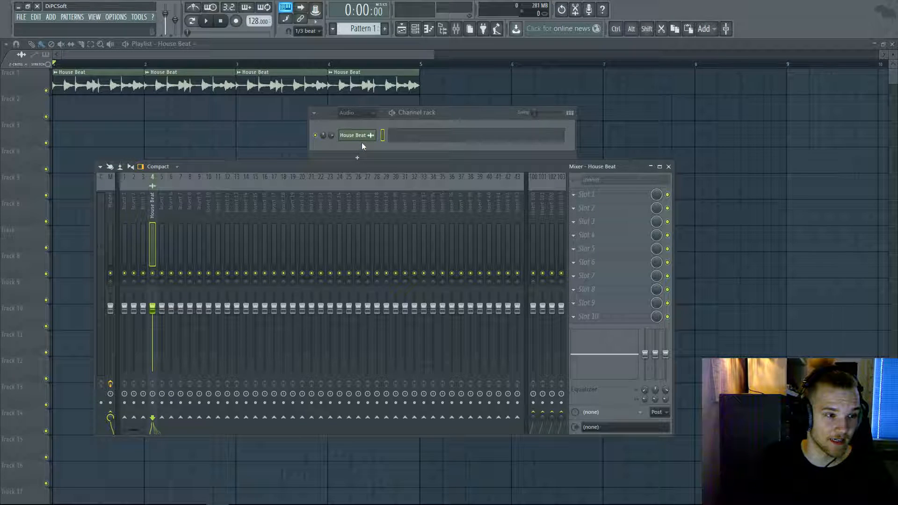
{"action": "right_click", "coordinate": [155, 203]}
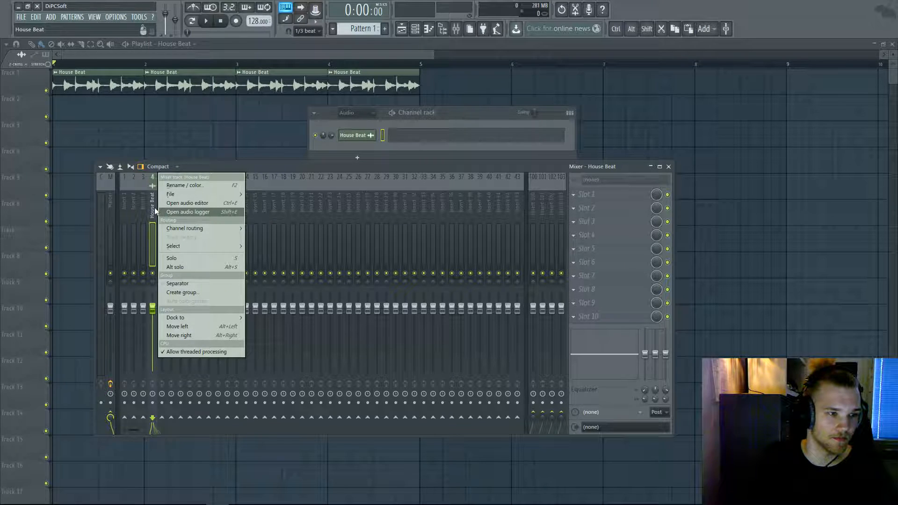
{"action": "left_click", "coordinate": [159, 212]}
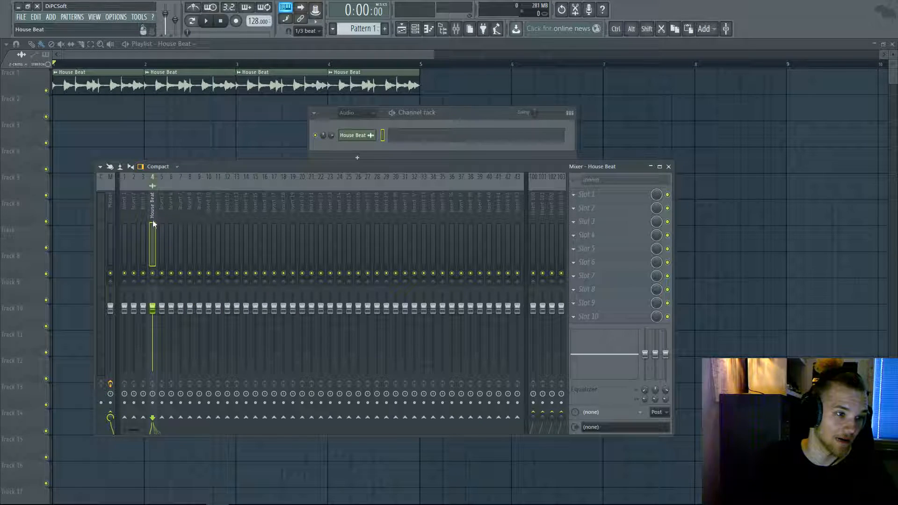
- Try the Wide and Extra large mixer layouts, then settle on Wide 2
{"action": "left_click", "coordinate": [160, 168]}
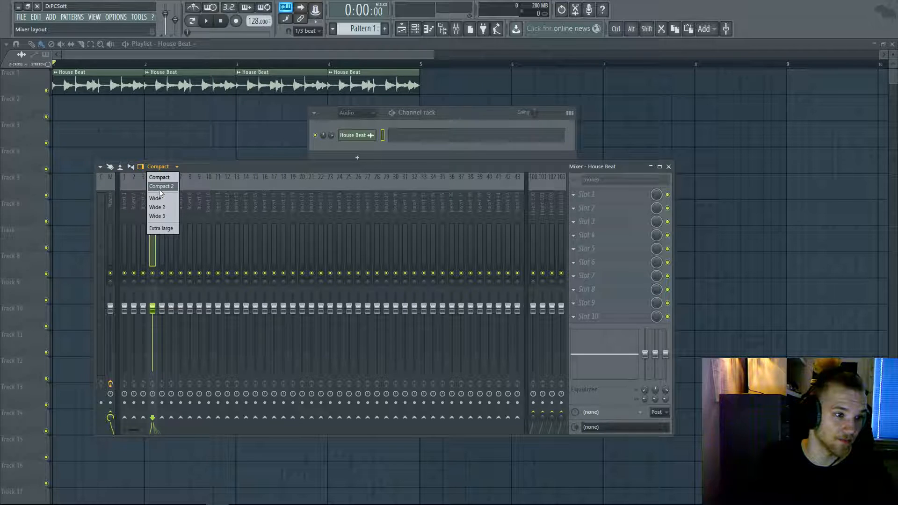
{"action": "left_click", "coordinate": [159, 189]}
{"action": "left_click", "coordinate": [159, 167]}
{"action": "left_click", "coordinate": [163, 206]}
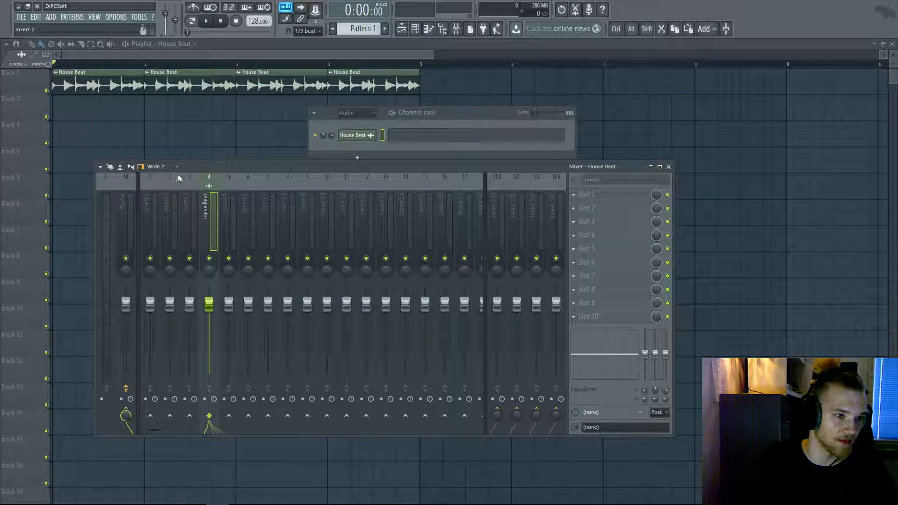
{"action": "left_click", "coordinate": [161, 168]}
{"action": "left_click", "coordinate": [162, 198]}
{"action": "left_click", "coordinate": [156, 168]}
{"action": "left_click", "coordinate": [155, 169]}
{"action": "left_click", "coordinate": [156, 169]}
{"action": "left_click", "coordinate": [161, 228]}
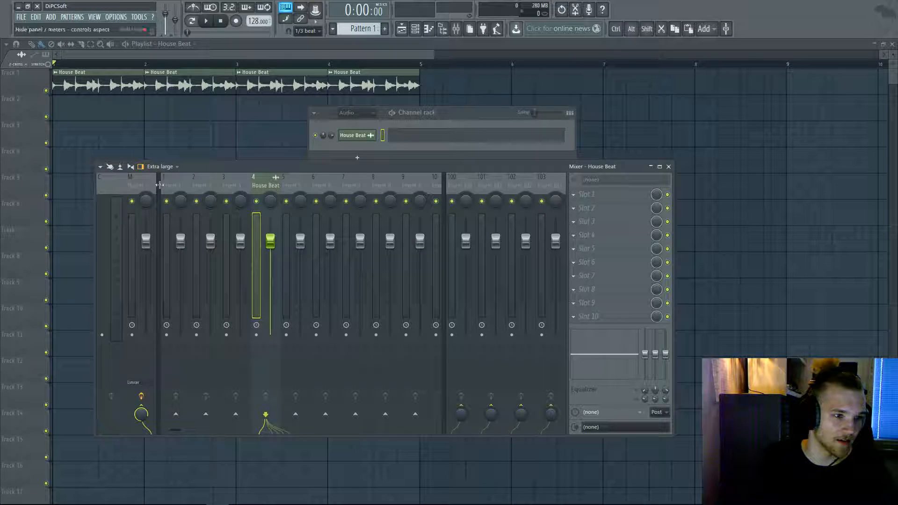
{"action": "left_click", "coordinate": [163, 171]}
{"action": "left_click", "coordinate": [161, 208]}
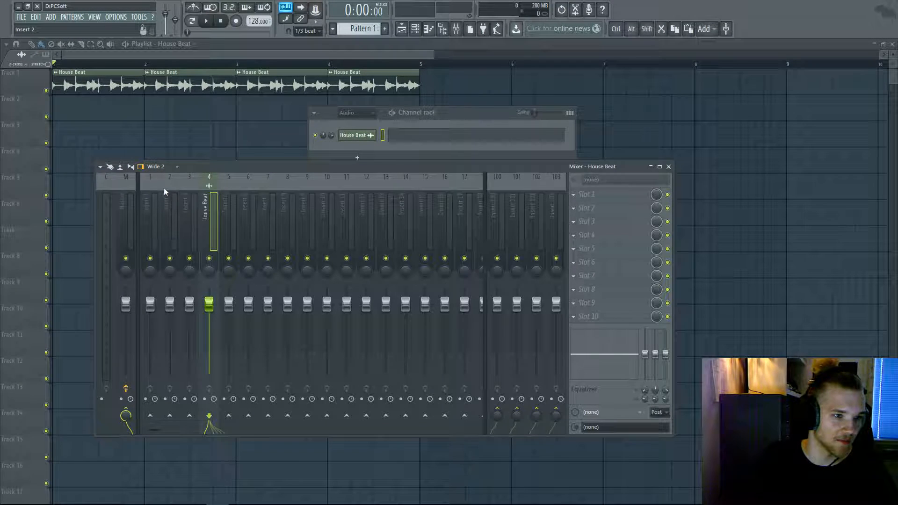
{"action": "left_click", "coordinate": [159, 168]}
{"action": "left_click", "coordinate": [162, 207]}
{"action": "left_click", "coordinate": [158, 167]}
{"action": "left_click", "coordinate": [162, 207]}
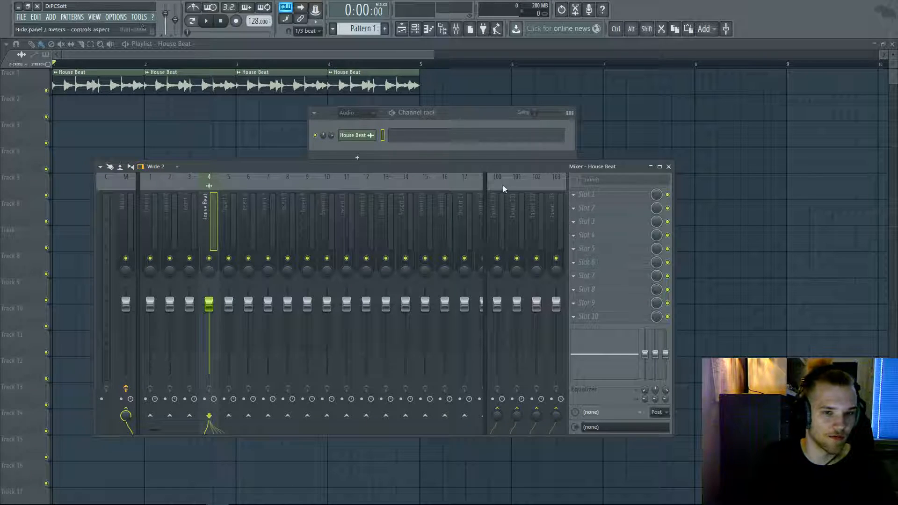
- Load Fruity Parametric EQ 2 into slot 8 of the House Beat insert
{"action": "left_click", "coordinate": [581, 291]}
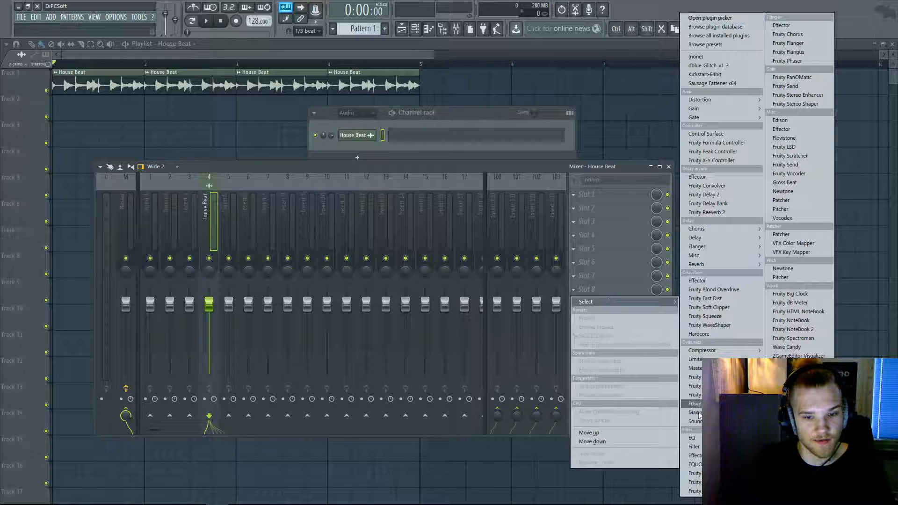
{"action": "left_click", "coordinate": [697, 491]}
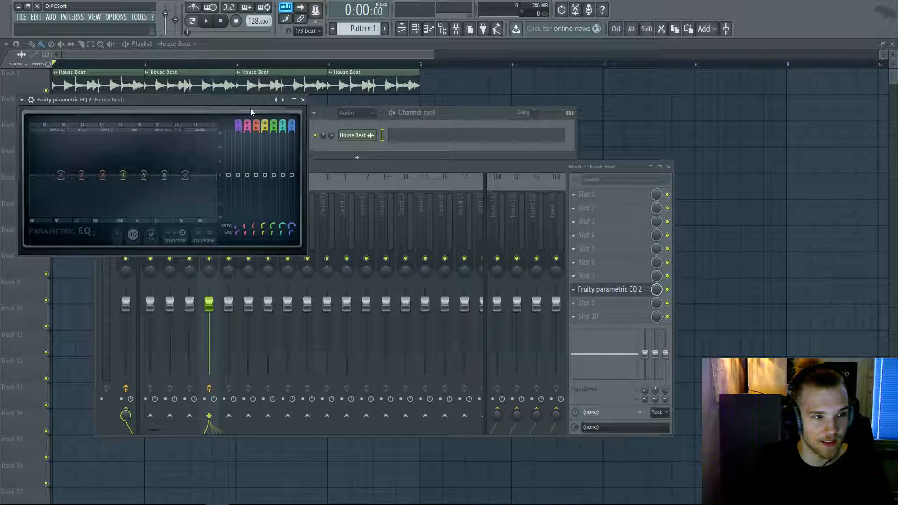
{"action": "left_click_drag", "start_coordinate": [237, 108], "coordinate": [483, 149]}
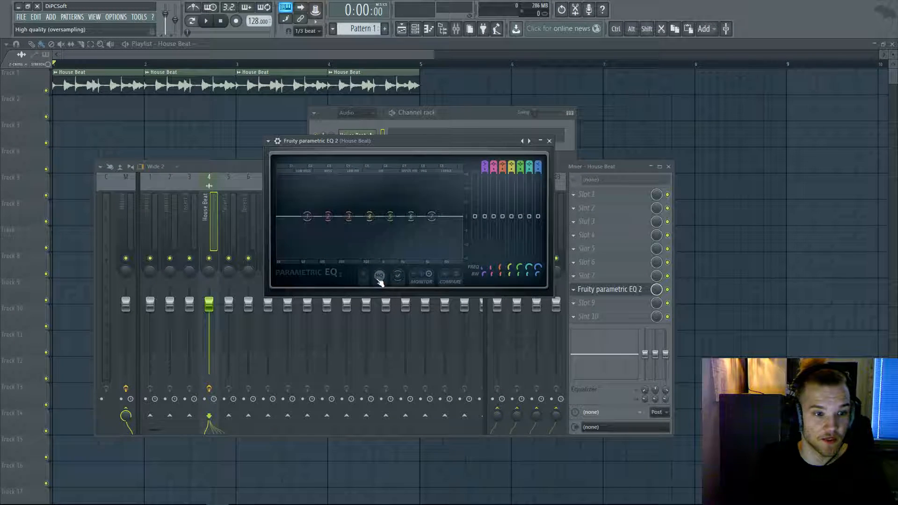
- Switch EQ band 1 to high pass, play, and bring the Playlist forward
{"action": "scroll", "coordinate": [484, 166], "scroll_direction": "down", "scroll_amount": 3}
{"action": "scroll", "coordinate": [484, 166], "scroll_direction": "up", "scroll_amount": 1}
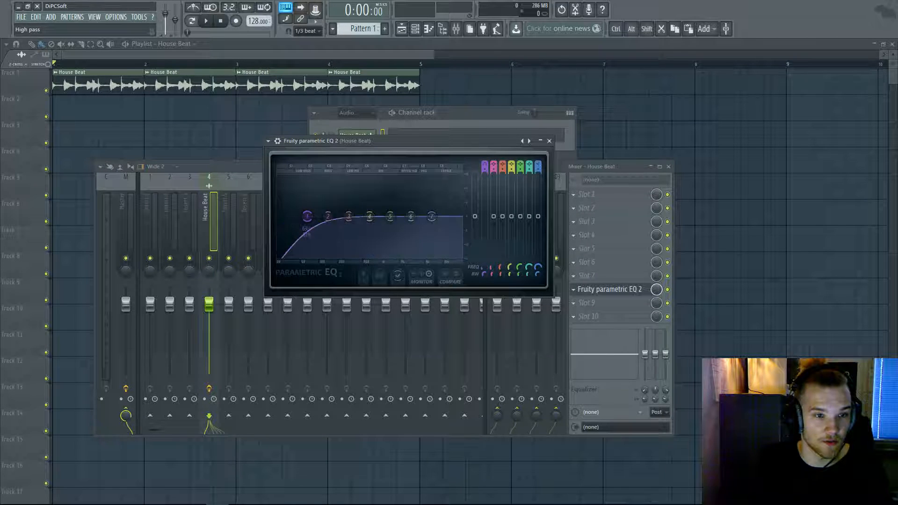
{"action": "key", "text": "space"}
{"action": "key", "text": "space"}
{"action": "mouse_move", "coordinate": [53, 64]}
{"action": "left_mouse_down"}
{"action": "mouse_move", "coordinate": [373, 70]}
{"action": "mouse_move", "coordinate": [37, 58]}
{"action": "left_mouse_up"}
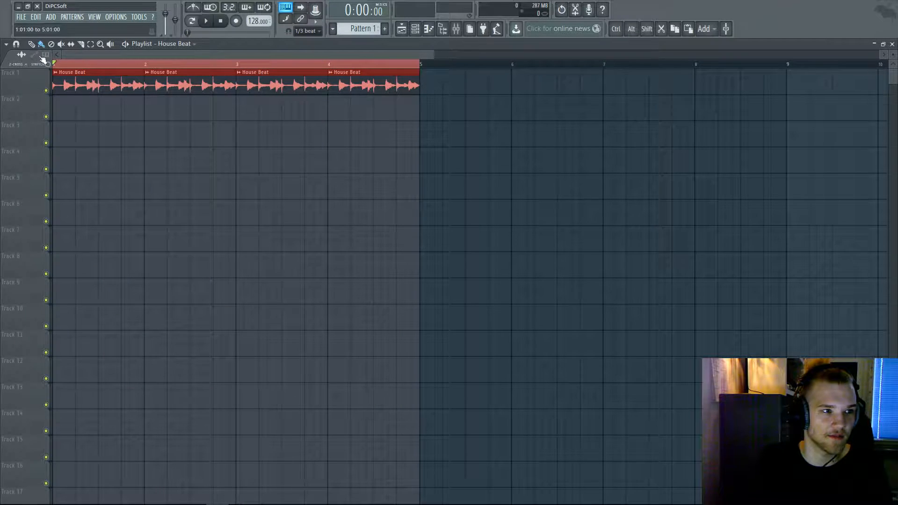
- Reopen the House Beat EQ and raise band 1's high-pass cutoff while playing
{"action": "left_click", "coordinate": [457, 29]}
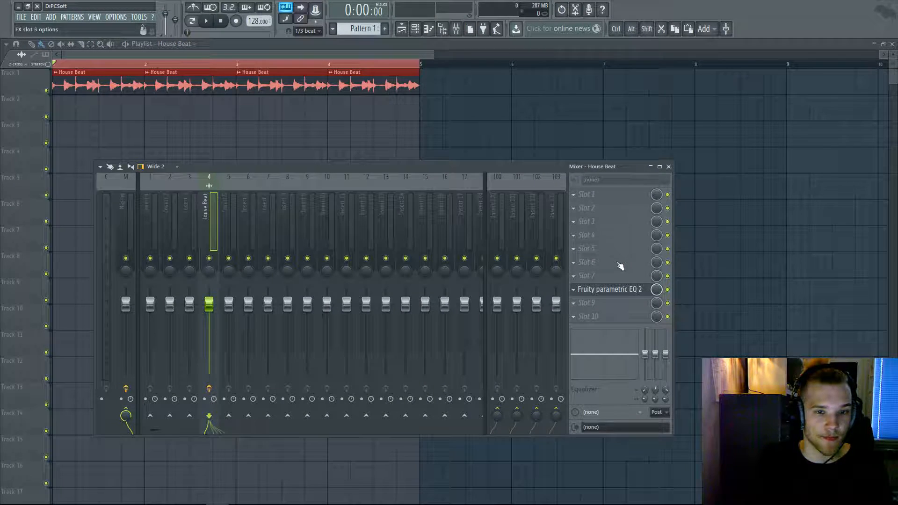
{"action": "left_click", "coordinate": [610, 289]}
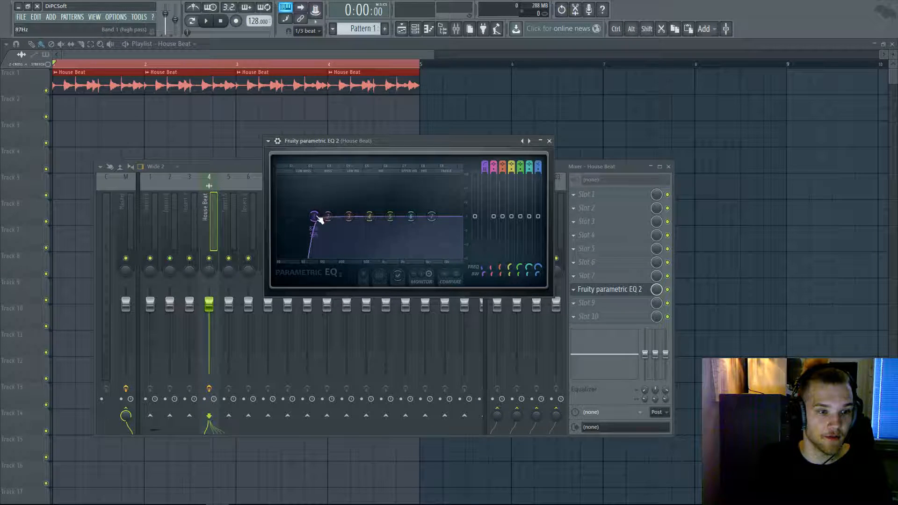
{"action": "key", "text": "space"}
{"action": "left_click_drag", "start_coordinate": [283, 220], "coordinate": [317, 218]}
{"action": "key", "text": "space"}
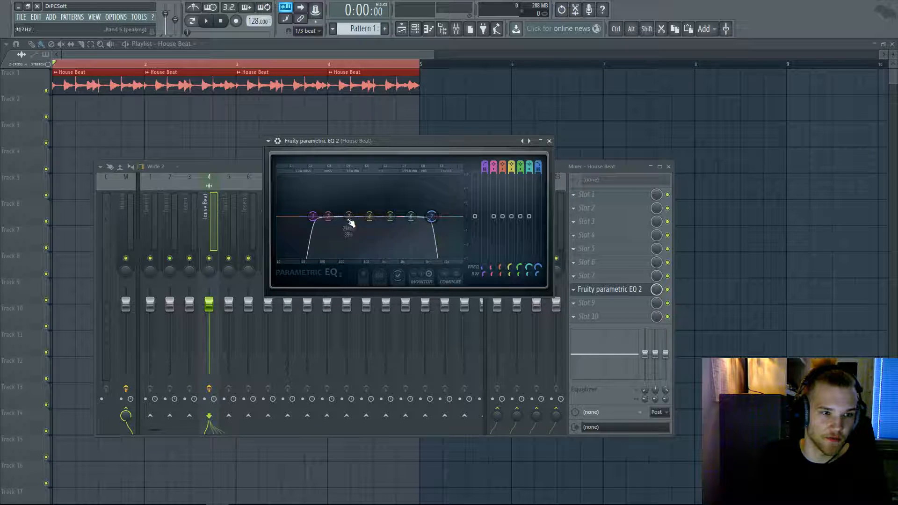
- Pull the low-pass cutoff far down so mostly the low end remains
{"action": "left_click_drag", "start_coordinate": [431, 216], "coordinate": [281, 220]}
{"action": "key", "text": "space"}
{"action": "left_click_drag", "start_coordinate": [345, 216], "coordinate": [314, 179]}
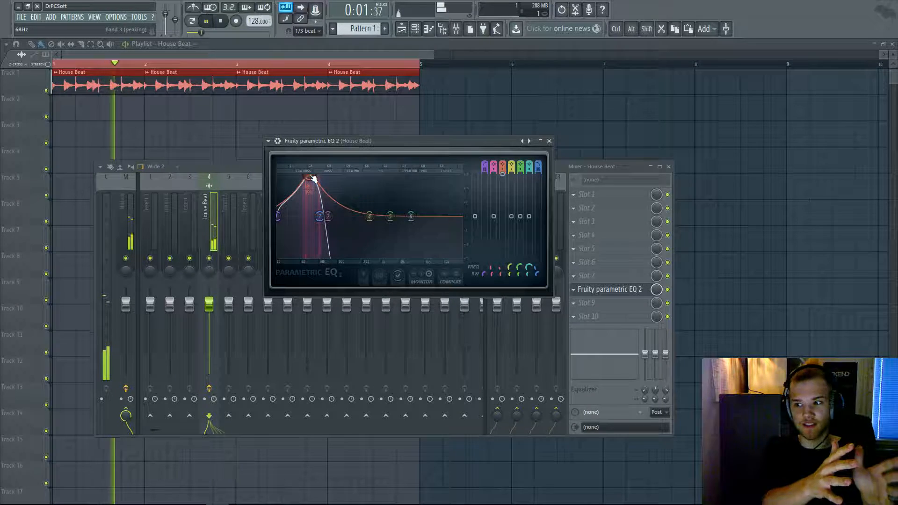
- Reset band 3, move the high-pass to 51 Hz, and boost band 3 slightly near 286 Hz
{"action": "right_click", "coordinate": [313, 179]}
{"action": "left_click", "coordinate": [319, 187]}
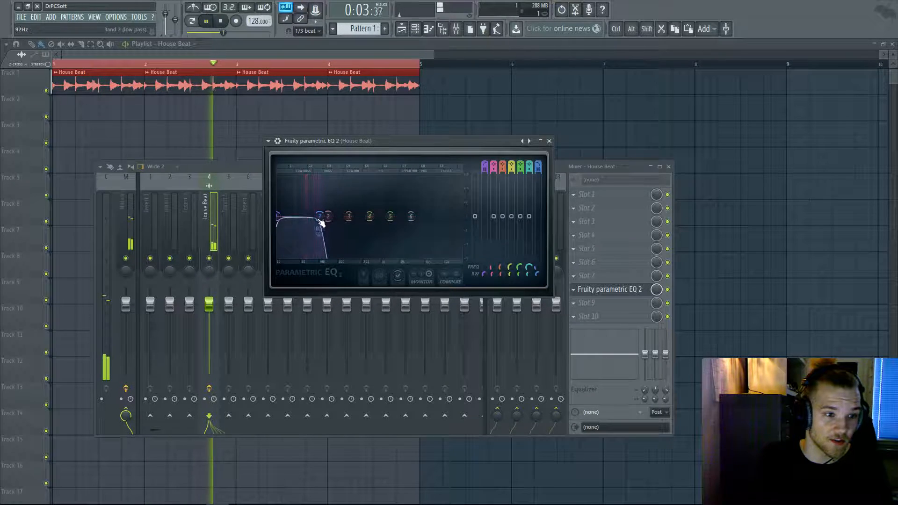
{"action": "left_click_drag", "start_coordinate": [282, 224], "coordinate": [320, 216]}
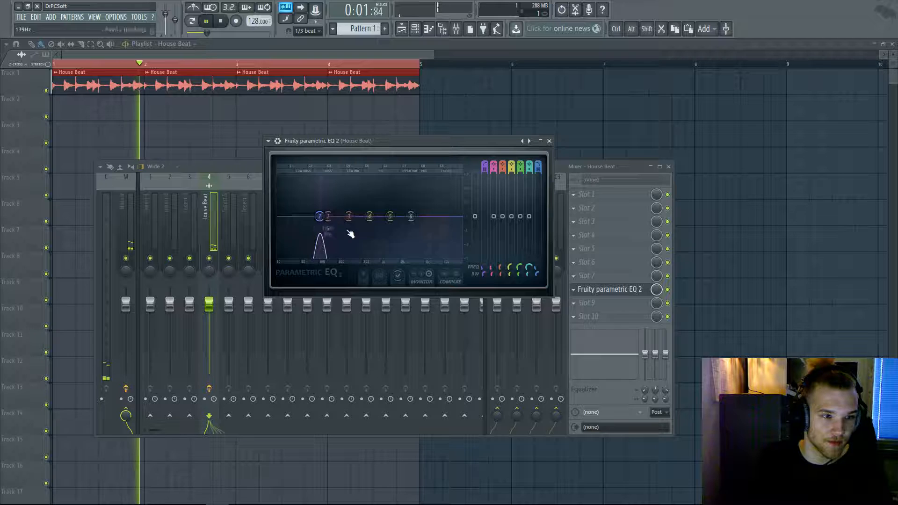
{"action": "left_click_drag", "start_coordinate": [538, 269], "coordinate": [539, 258]}
{"action": "mouse_move", "coordinate": [355, 218]}
{"action": "left_mouse_down"}
{"action": "mouse_move", "coordinate": [348, 186]}
{"action": "mouse_move", "coordinate": [356, 211]}
{"action": "left_mouse_up"}
{"action": "key", "text": "space"}
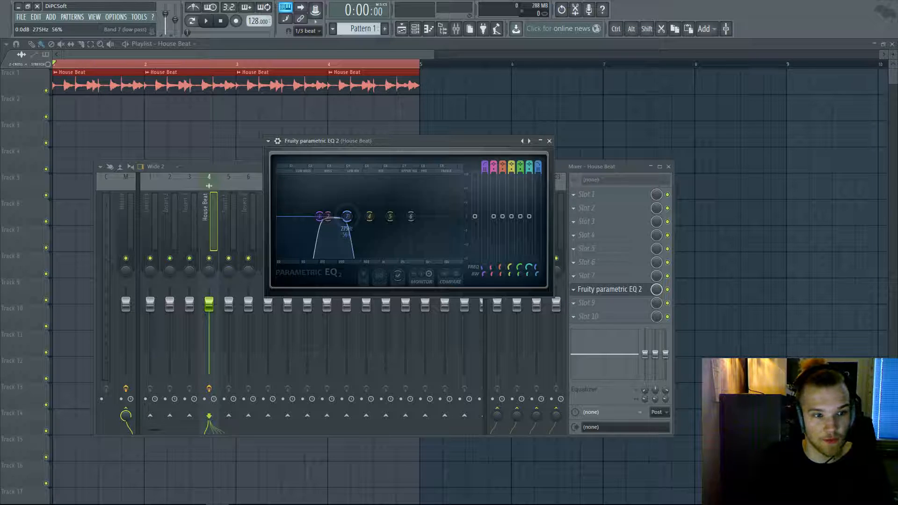
- Audition a sharp band 4 boost near 658 Hz, then reset bands 3 and 5 to 0 dB
{"action": "key", "text": "space"}
{"action": "left_click_drag", "start_coordinate": [372, 216], "coordinate": [371, 187]}
{"action": "key", "text": "space"}
{"action": "key", "text": "space"}
{"action": "right_click", "coordinate": [372, 188]}
{"action": "left_click", "coordinate": [378, 201]}
{"action": "mouse_move", "coordinate": [385, 223]}
{"action": "left_mouse_down"}
{"action": "mouse_move", "coordinate": [404, 220]}
{"action": "mouse_move", "coordinate": [395, 205]}
{"action": "mouse_move", "coordinate": [434, 216]}
{"action": "mouse_move", "coordinate": [425, 217]}
{"action": "mouse_move", "coordinate": [462, 217]}
{"action": "mouse_move", "coordinate": [453, 190]}
{"action": "mouse_move", "coordinate": [401, 195]}
{"action": "mouse_move", "coordinate": [382, 232]}
{"action": "left_mouse_up"}
{"action": "right_click", "coordinate": [395, 205]}
{"action": "left_click", "coordinate": [404, 221]}
{"action": "key", "text": "space"}
{"action": "key", "text": "space"}
{"action": "key", "text": "space"}
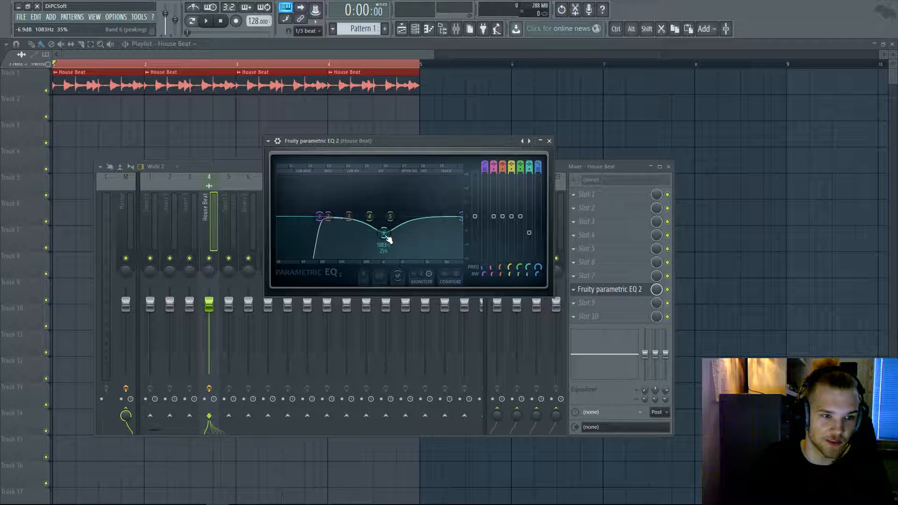
- Try a deep band 6 cut near 964 Hz and a boost near 1042 Hz, then reset it flat
{"action": "key", "text": "space"}
{"action": "left_click_drag", "start_coordinate": [385, 236], "coordinate": [382, 254]}
{"action": "key", "text": "space"}
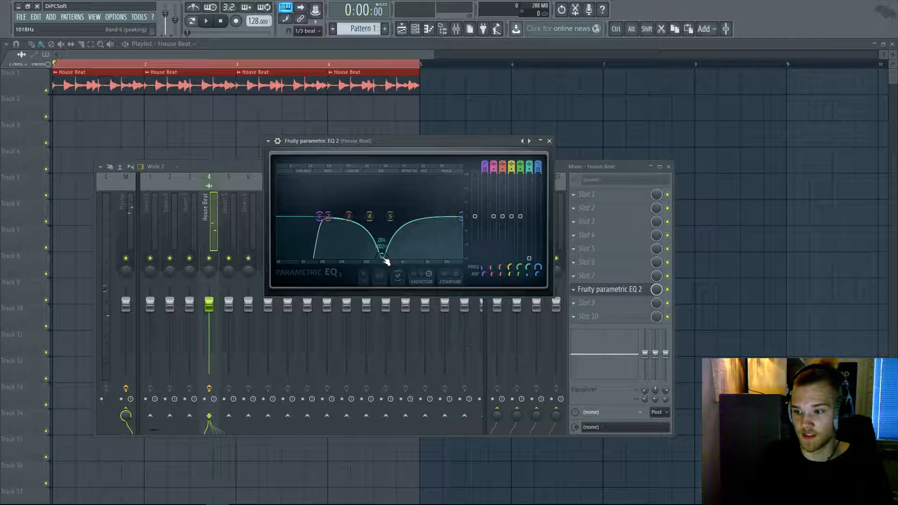
{"action": "key", "text": "space"}
{"action": "left_click_drag", "start_coordinate": [385, 260], "coordinate": [369, 194]}
{"action": "right_click", "coordinate": [369, 194]}
{"action": "left_click", "coordinate": [375, 209]}
{"action": "key", "text": "space"}
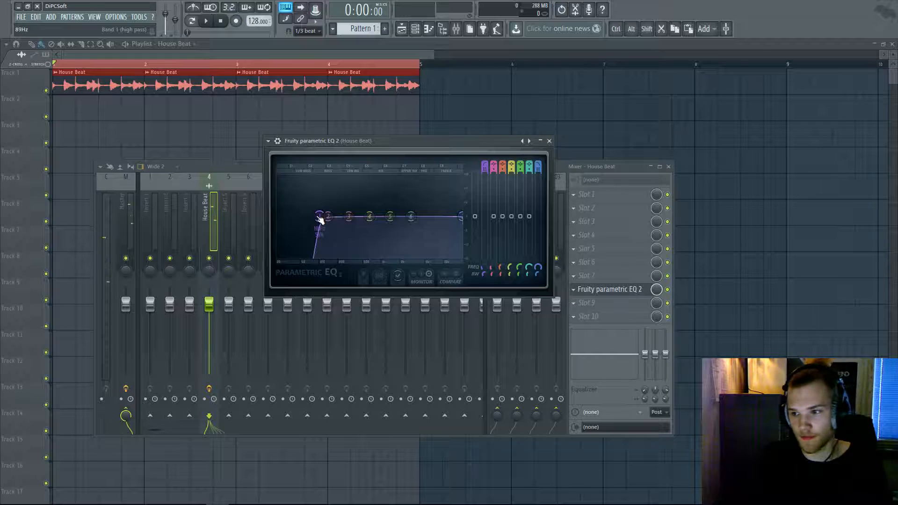
- Raise the high-pass cutoff to about 149 Hz and listen
{"action": "left_click_drag", "start_coordinate": [321, 222], "coordinate": [330, 222]}
{"action": "key", "text": "space"}
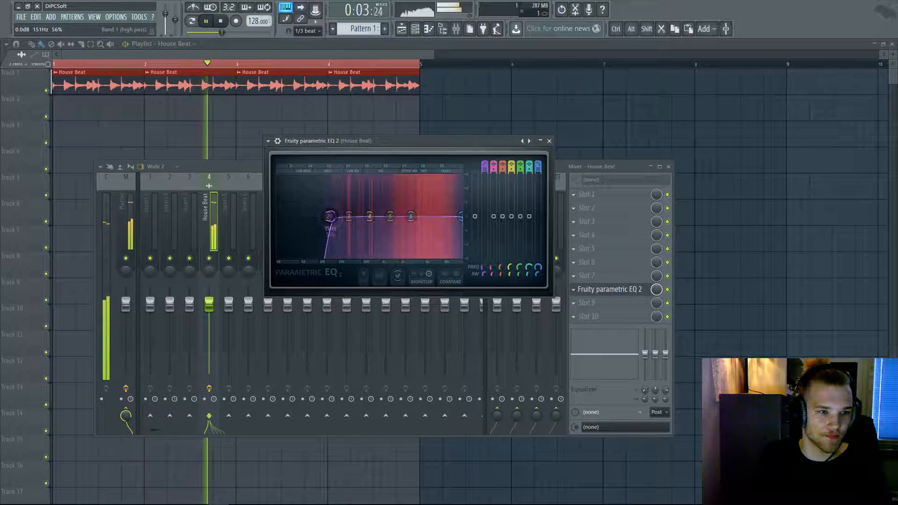
{"action": "key", "text": "space"}
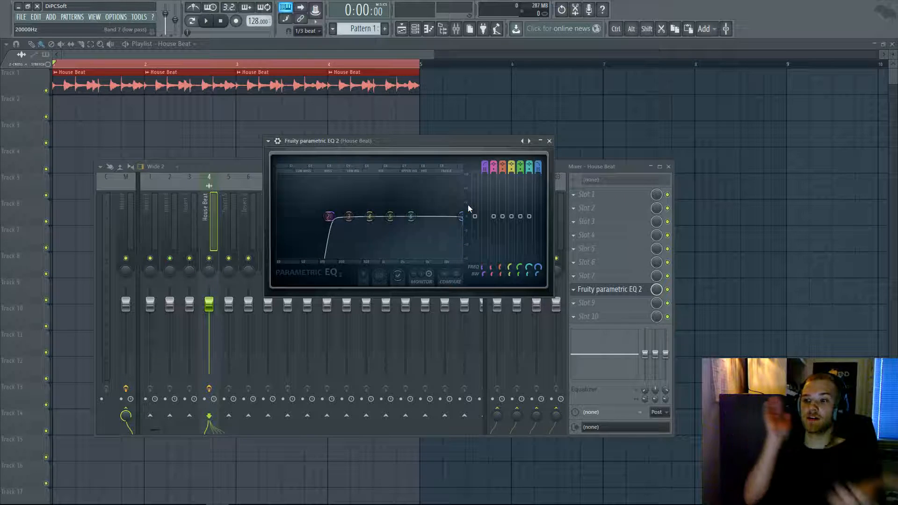
- Sweep the low-pass cutoff between about 882 Hz and 1943 Hz while playing
{"action": "mouse_move", "coordinate": [461, 216]}
{"action": "left_mouse_down"}
{"action": "mouse_move", "coordinate": [400, 216]}
{"action": "mouse_move", "coordinate": [448, 216]}
{"action": "left_mouse_up"}
{"action": "key", "text": "space"}
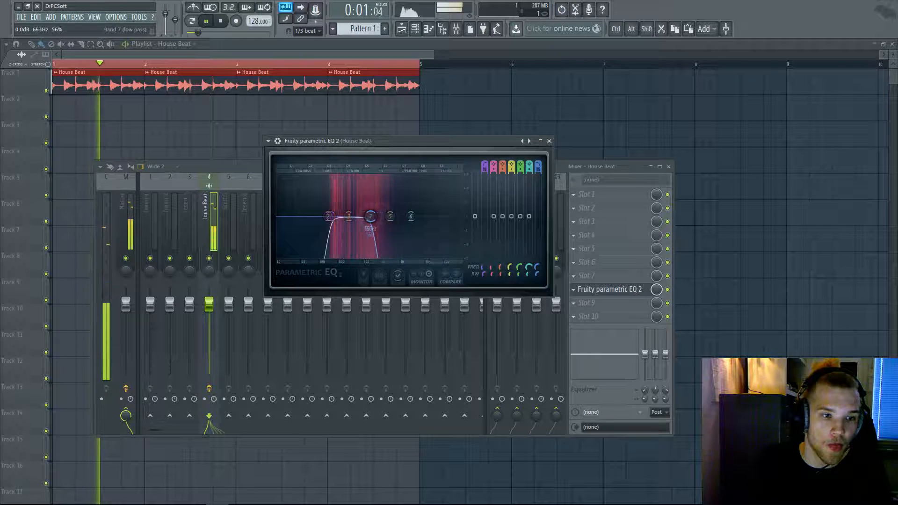
{"action": "left_click_drag", "start_coordinate": [370, 216], "coordinate": [393, 216]}
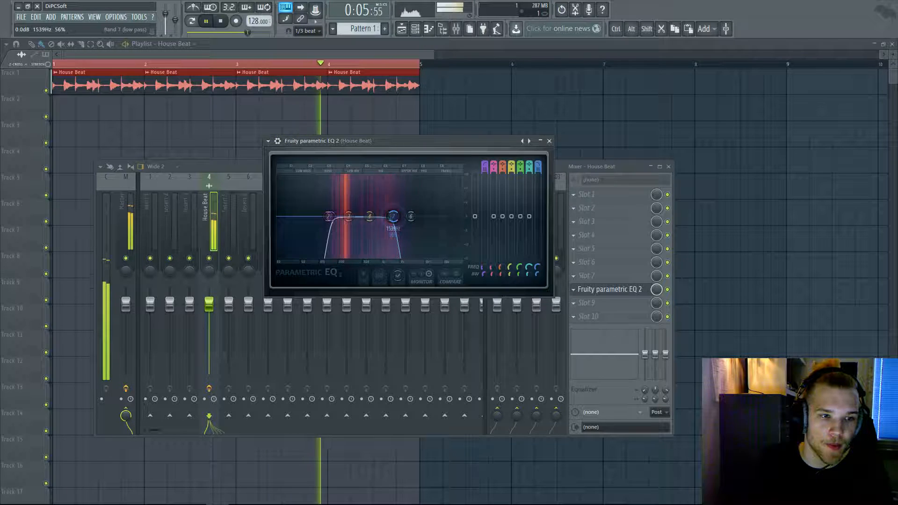
{"action": "key", "text": "space"}
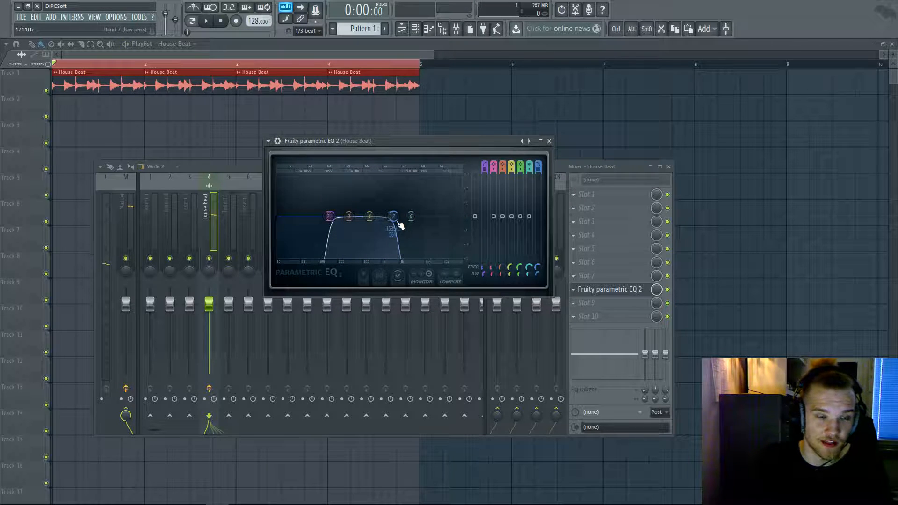
{"action": "left_click_drag", "start_coordinate": [393, 216], "coordinate": [463, 217]}
{"action": "key", "text": "space"}
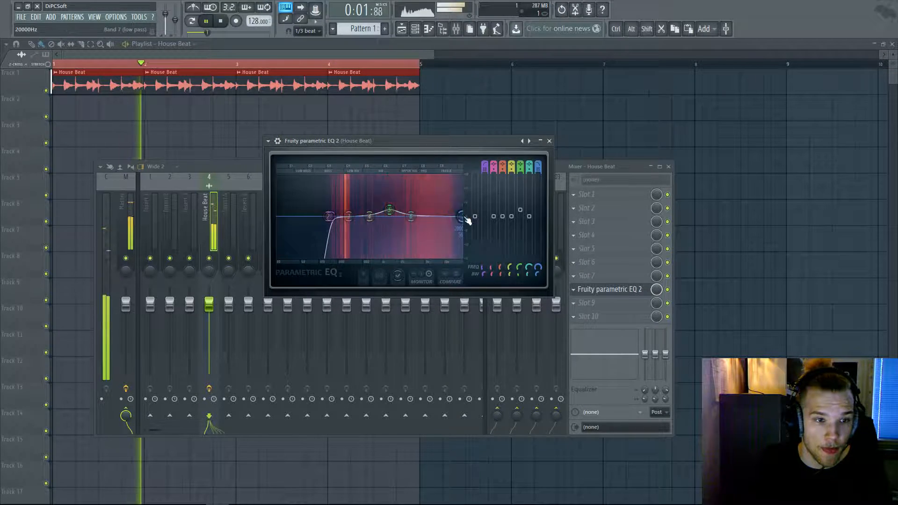
{"action": "key", "text": "space"}
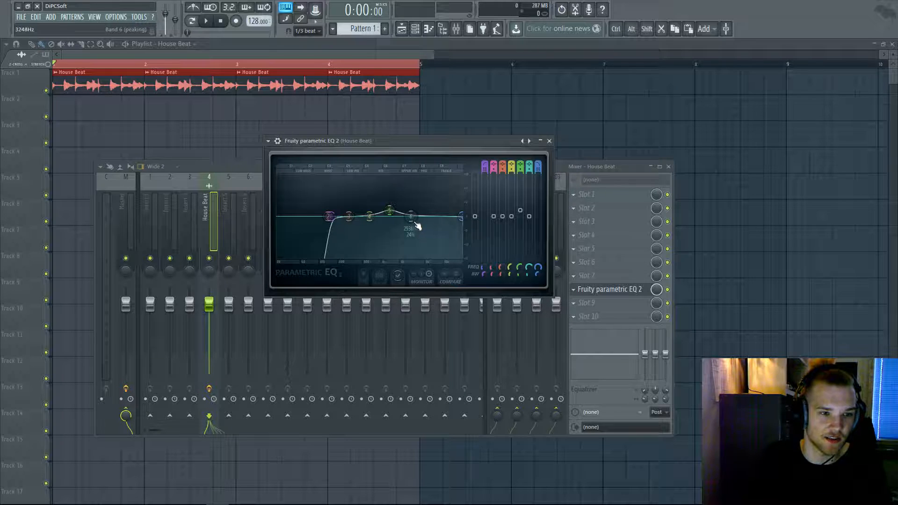
{"action": "key", "text": "space"}
- Move band 6 up to about 7459 Hz, then reset it to default
{"action": "left_click_drag", "start_coordinate": [417, 221], "coordinate": [452, 217]}
{"action": "right_click", "coordinate": [437, 227]}
{"action": "left_click", "coordinate": [448, 236]}
{"action": "key", "text": "space"}
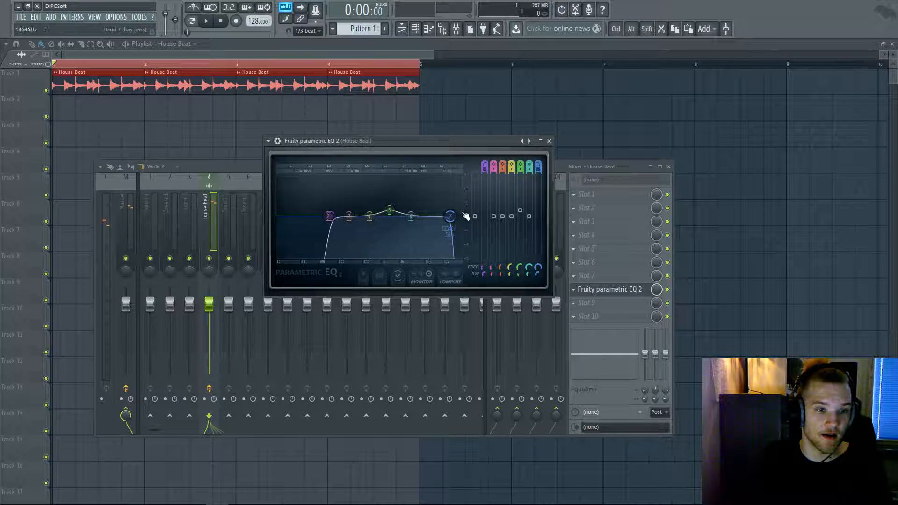
- Soften the low-pass slope, set its cutoff near 6482 Hz, and bring the Mixer forward
{"action": "left_click_drag", "start_coordinate": [538, 172], "coordinate": [536, 174]}
{"action": "scroll", "coordinate": [447, 216], "scroll_direction": "up", "scroll_amount": 4}
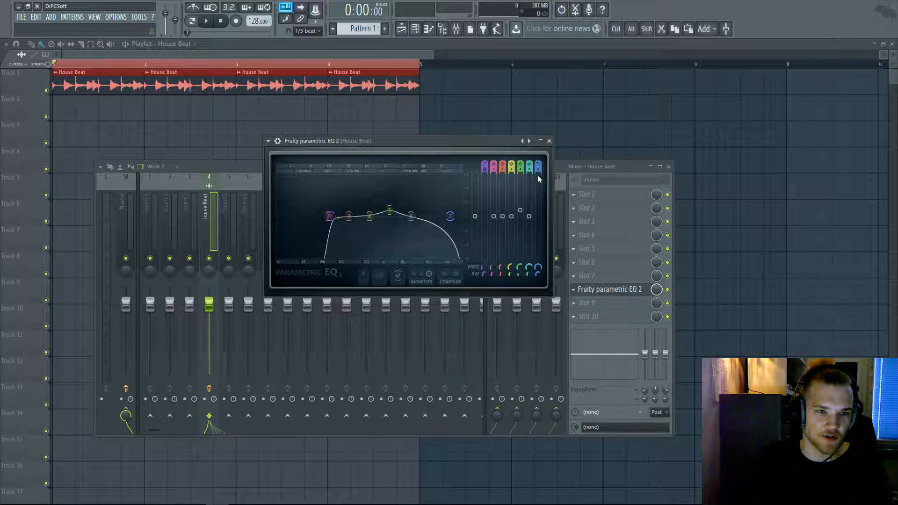
{"action": "left_click_drag", "start_coordinate": [449, 216], "coordinate": [470, 220]}
{"action": "key", "text": "space"}
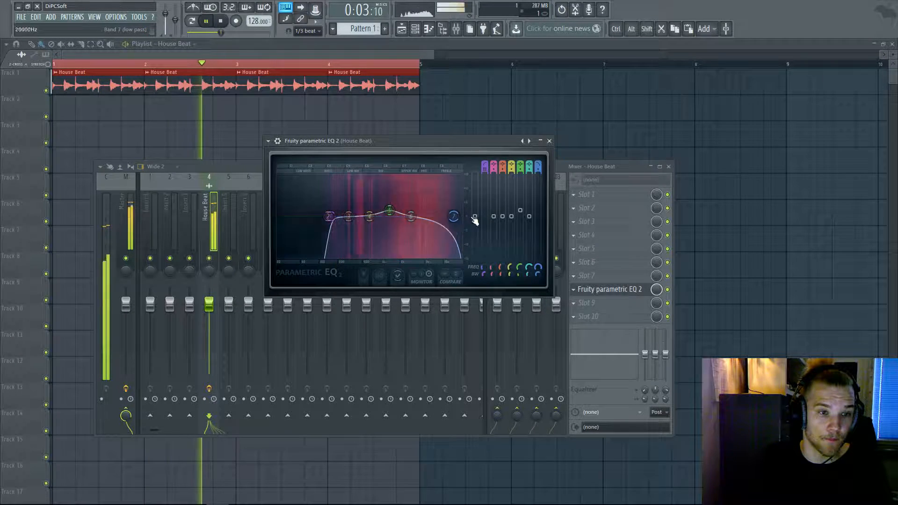
{"action": "key", "text": "space"}
{"action": "left_click", "coordinate": [560, 166]}
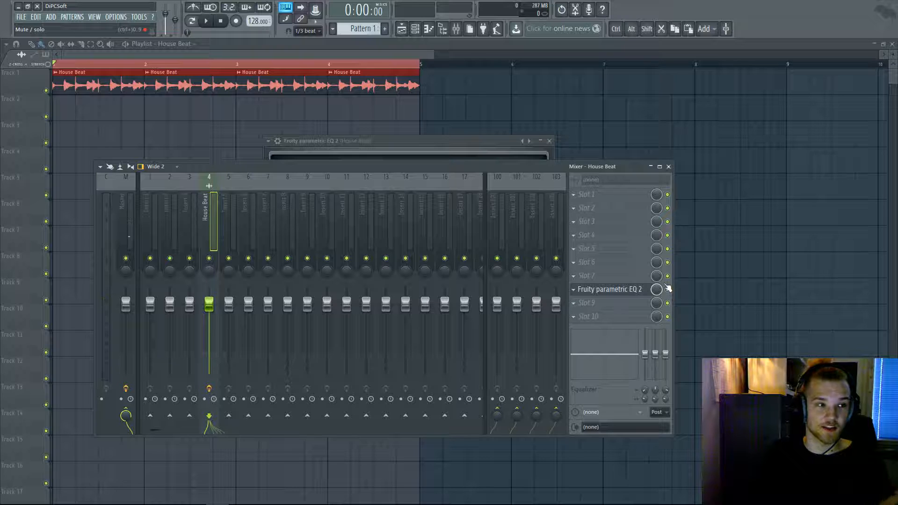
- Raise the House Beat EQ's low-pass cutoff and delete the accidentally placed House Beat clip
{"action": "key", "text": "space"}
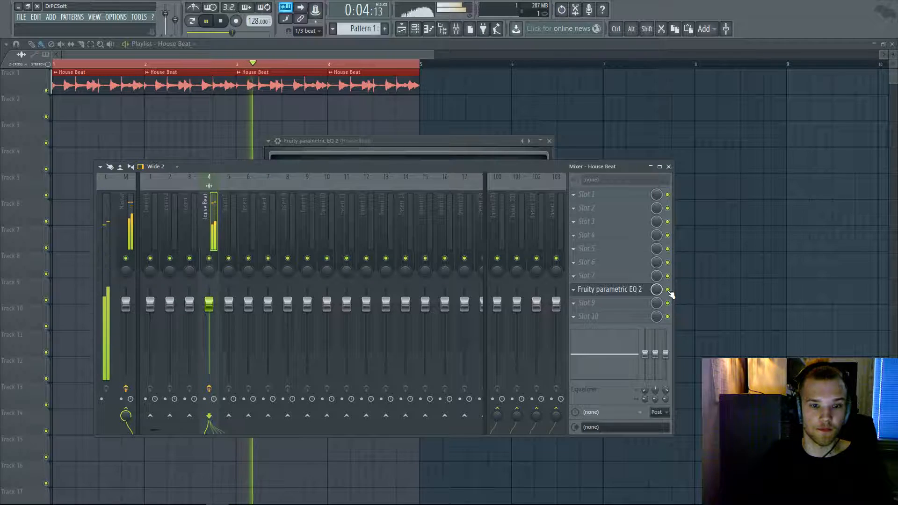
{"action": "left_click", "coordinate": [624, 289]}
{"action": "left_click_drag", "start_coordinate": [452, 215], "coordinate": [462, 216]}
{"action": "left_click", "coordinate": [683, 295]}
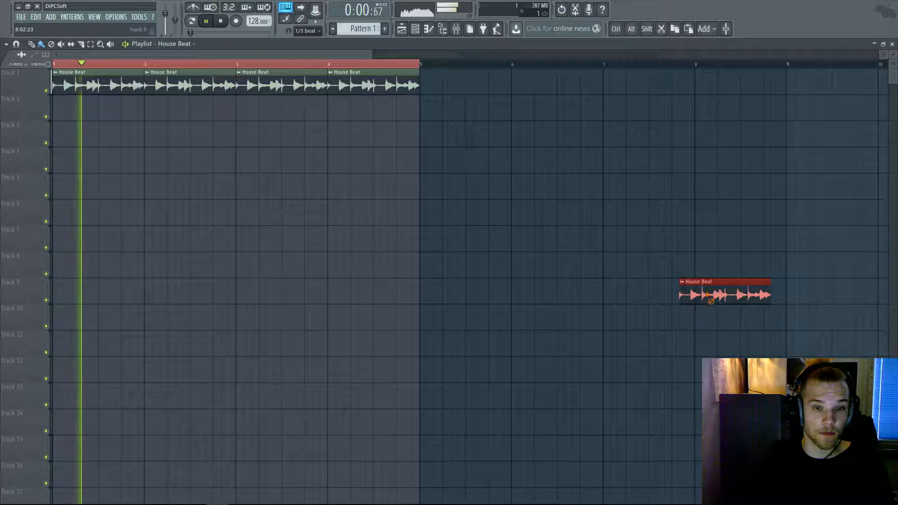
{"action": "right_click", "coordinate": [705, 293]}
{"action": "key", "text": "space"}
- Boost the House Beat EQ's band 2 around 134 Hz while the loop plays
{"action": "left_click", "coordinate": [461, 32]}
{"action": "left_click", "coordinate": [613, 290]}
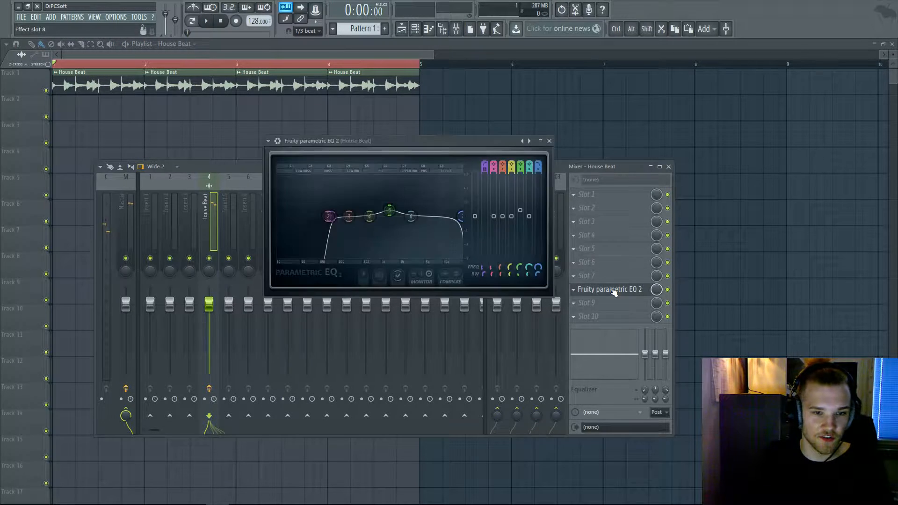
{"action": "left_click", "coordinate": [669, 291]}
{"action": "key", "text": "space"}
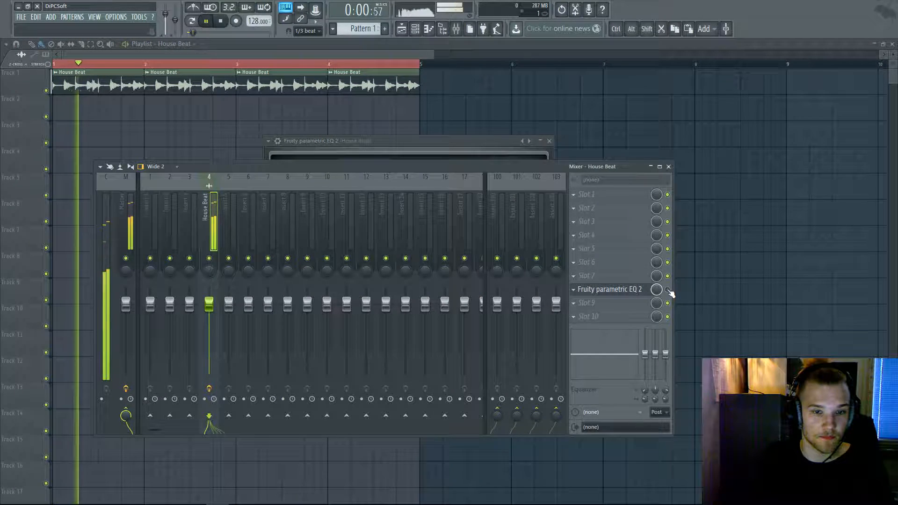
{"action": "left_click", "coordinate": [625, 289]}
{"action": "left_click", "coordinate": [626, 290]}
{"action": "key", "text": "space"}
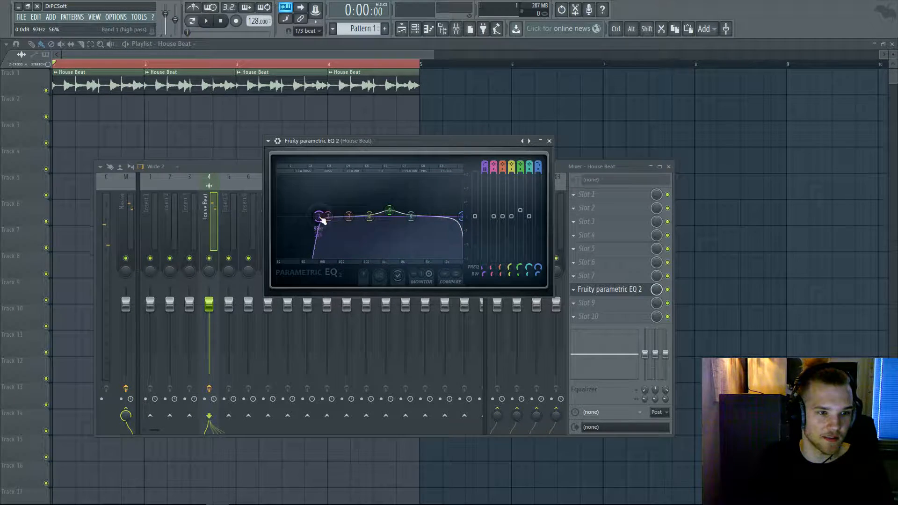
{"action": "key", "text": "space"}
{"action": "mouse_move", "coordinate": [328, 216]}
{"action": "left_mouse_down"}
{"action": "mouse_move", "coordinate": [327, 197]}
{"action": "mouse_move", "coordinate": [332, 212]}
{"action": "left_mouse_up"}
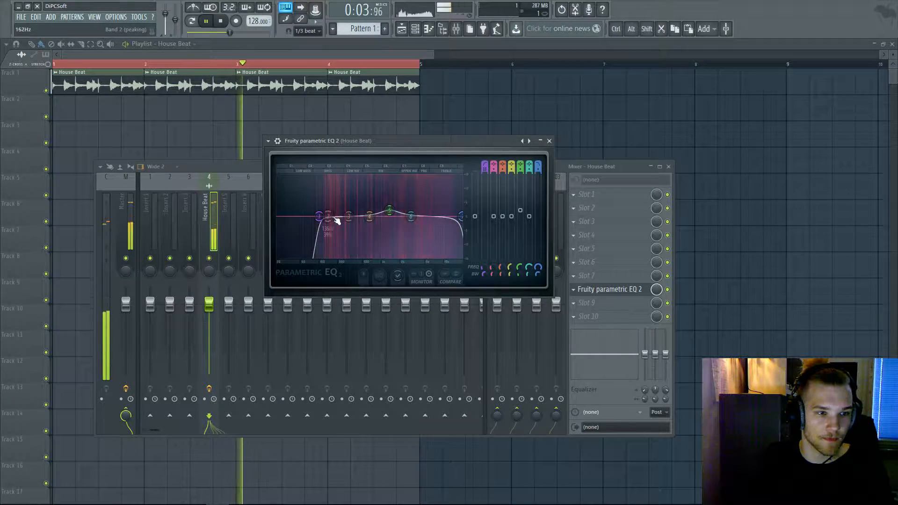
- Reset EQ band 7's setting and level to their defaults
{"action": "right_click", "coordinate": [539, 171]}
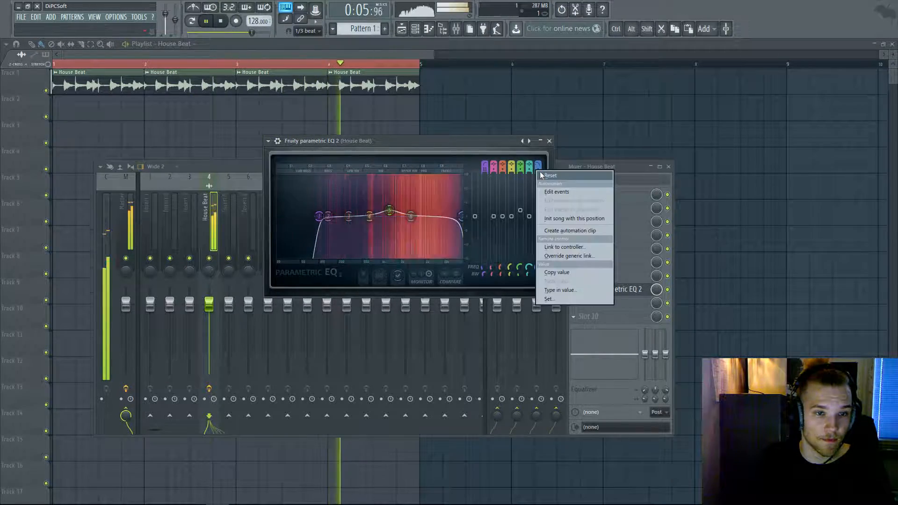
{"action": "left_click", "coordinate": [542, 175]}
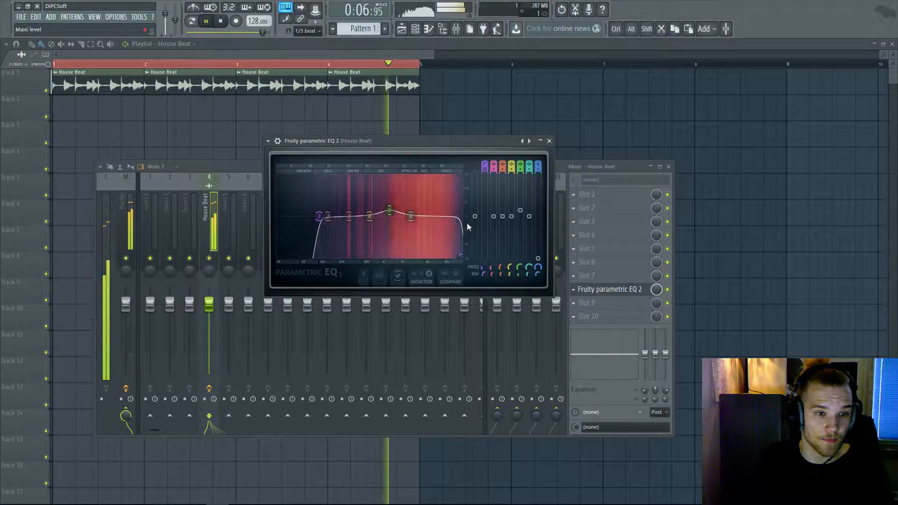
{"action": "right_click", "coordinate": [536, 169]}
{"action": "left_click", "coordinate": [518, 253]}
{"action": "right_click", "coordinate": [537, 256]}
{"action": "left_click", "coordinate": [544, 260]}
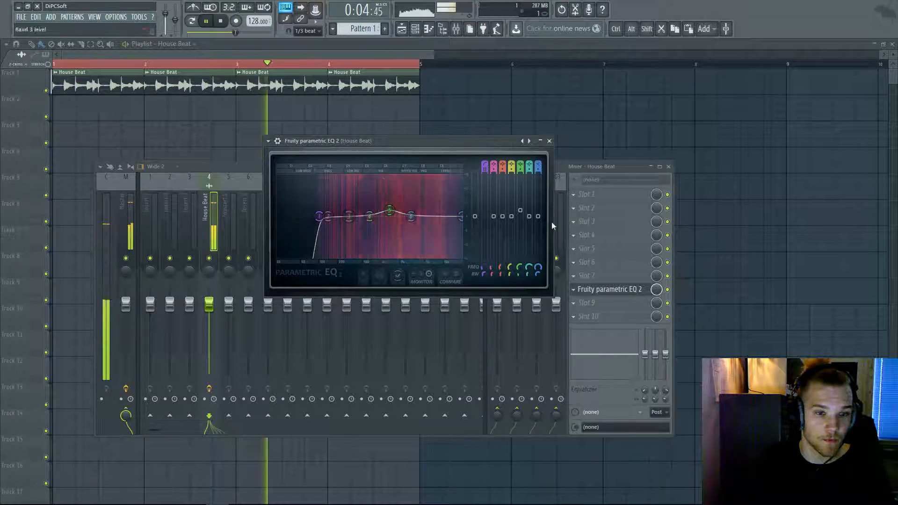
{"action": "left_click", "coordinate": [667, 291]}
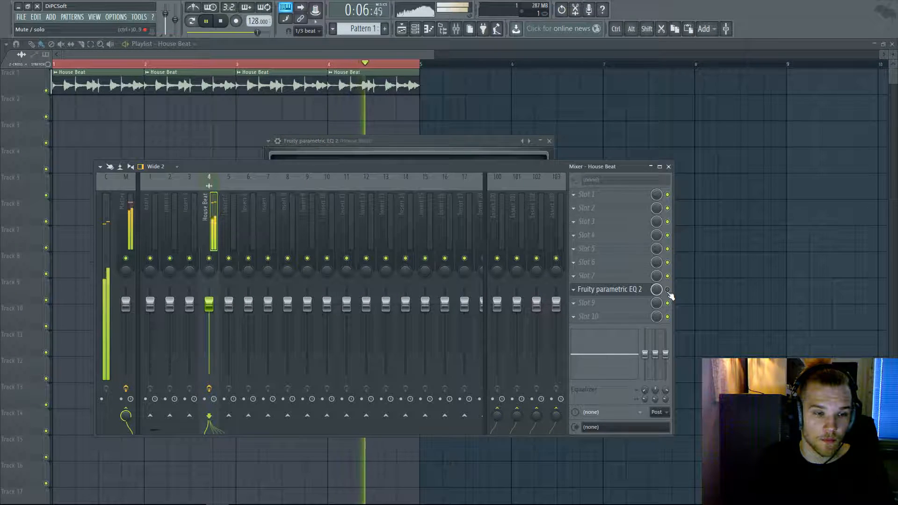
- Stop playback, show the Channel rack, and reopen the Playlist full-width, zoomed out over many bars
{"action": "key", "text": "space"}
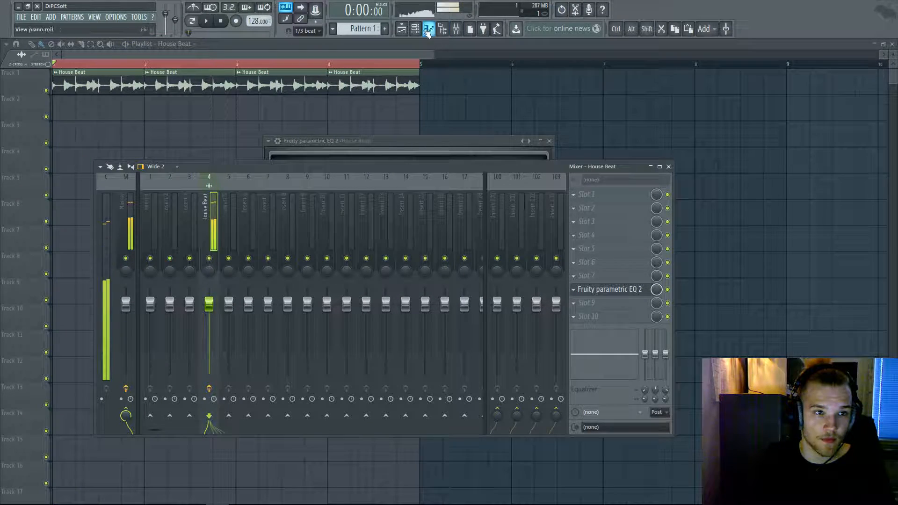
{"action": "left_click", "coordinate": [428, 29]}
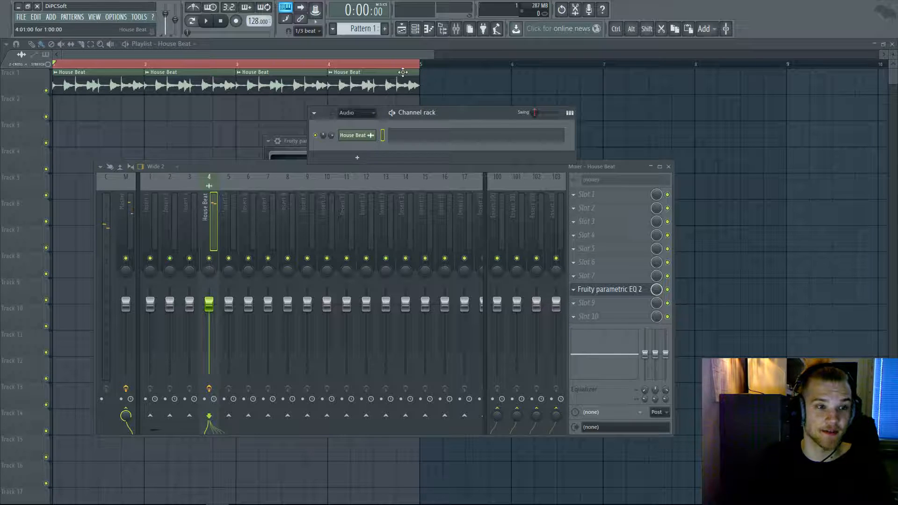
{"action": "left_click", "coordinate": [402, 29]}
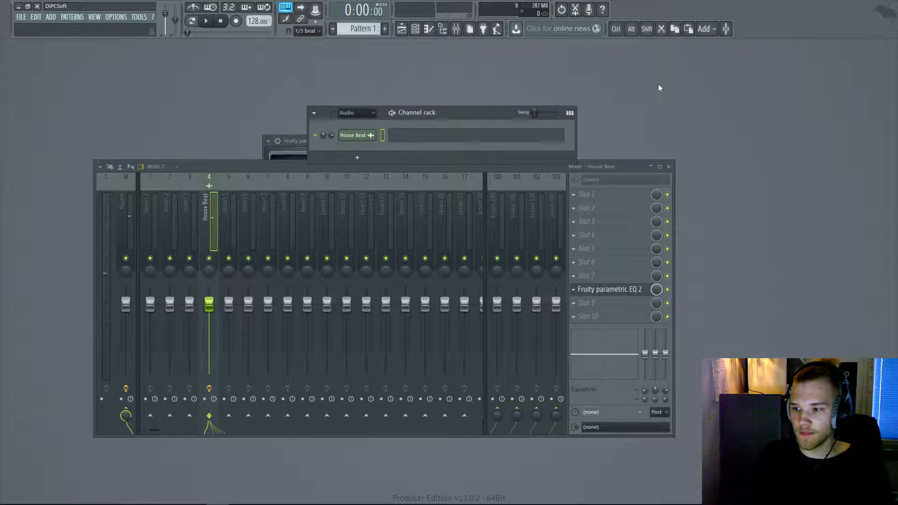
{"action": "left_click", "coordinate": [401, 28]}
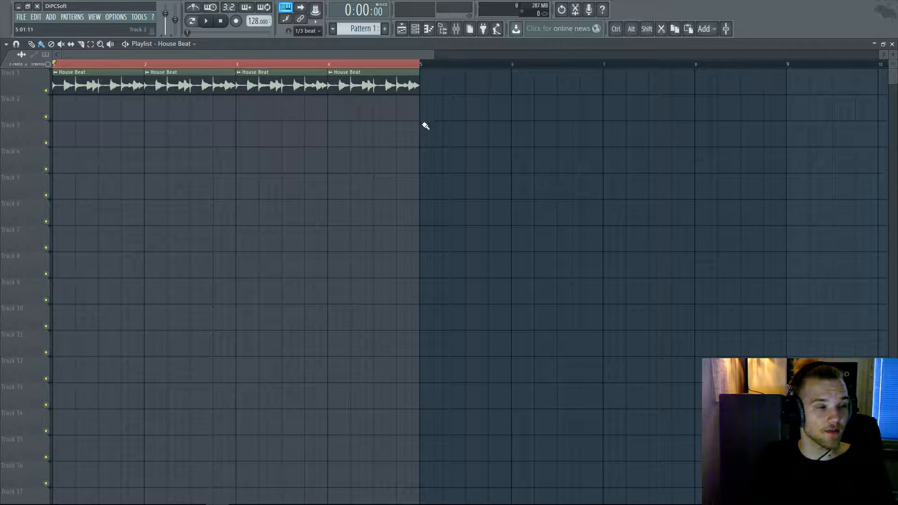
{"action": "scroll", "coordinate": [431, 140], "scroll_direction": "down", "scroll_amount": 3}
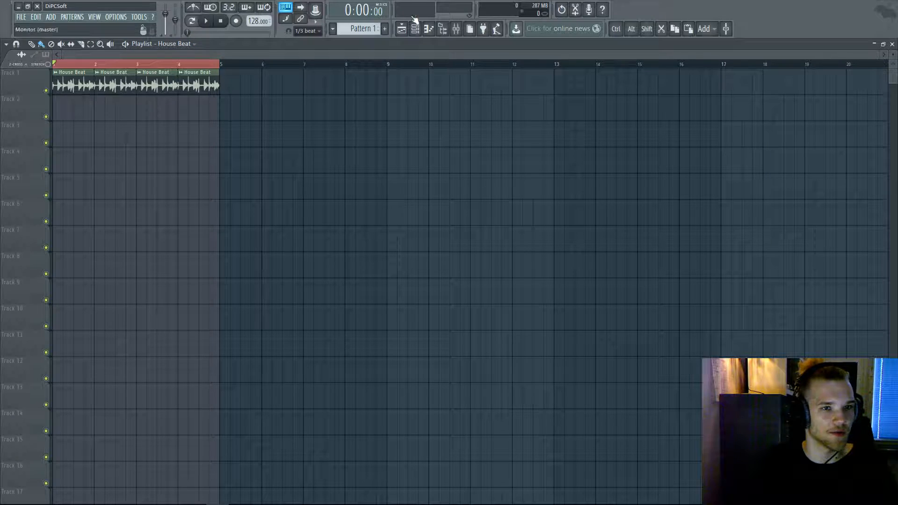
{"action": "left_click", "coordinate": [432, 28]}
{"action": "left_click", "coordinate": [434, 28]}
- Reopen the Browser and collapse the VEH2 Loops and Vengeance Essential House vol 2 folders
{"action": "left_click", "coordinate": [442, 29]}
{"action": "left_click", "coordinate": [443, 29]}
{"action": "left_click", "coordinate": [442, 29]}
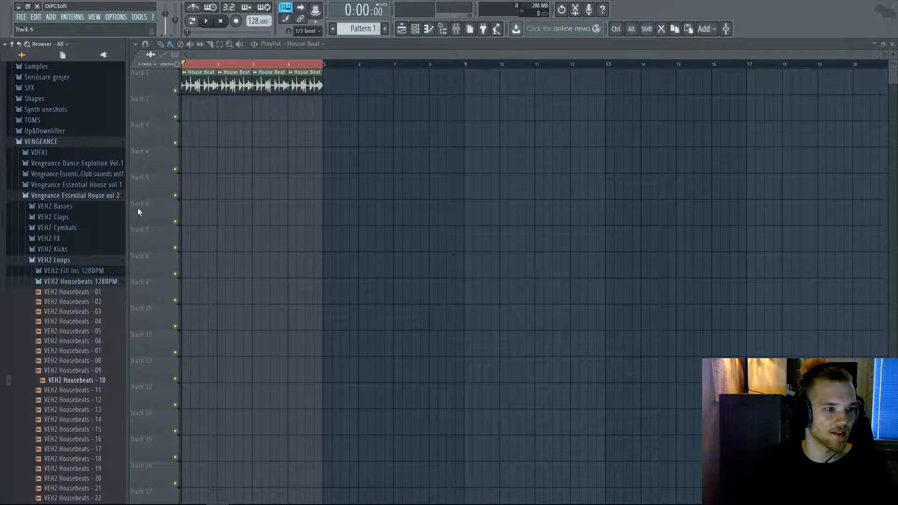
{"action": "left_click", "coordinate": [94, 260]}
{"action": "left_click", "coordinate": [59, 197]}
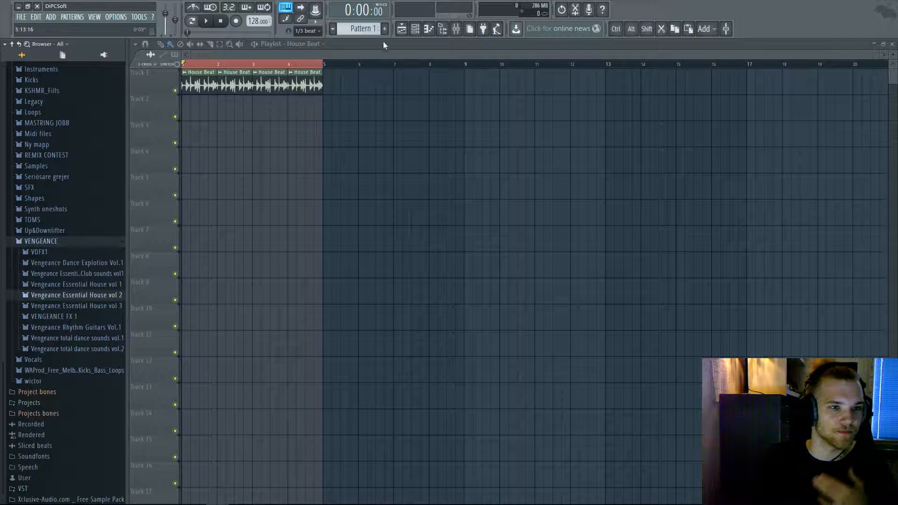
- Preview samples in the Kicks folder, load 2015 Kicks (3) as a new channel and view its settings
{"action": "left_click", "coordinate": [415, 30]}
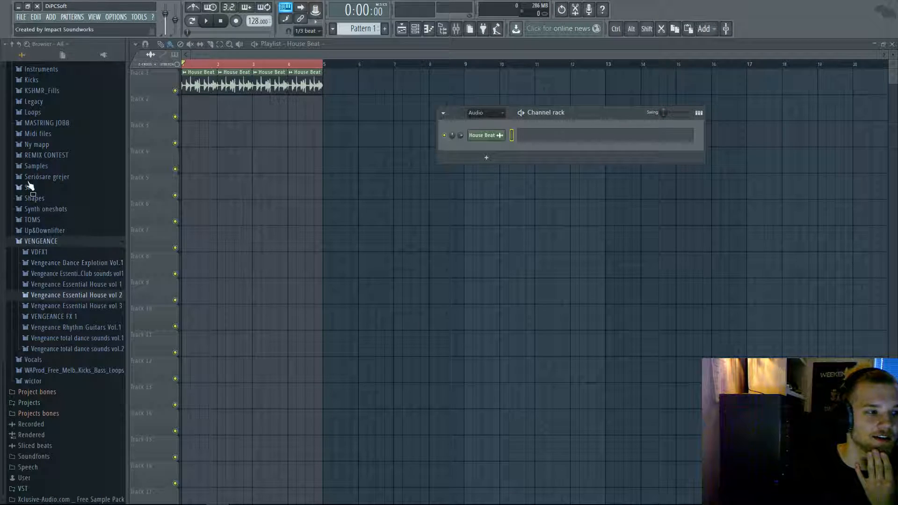
{"action": "left_click", "coordinate": [40, 81]}
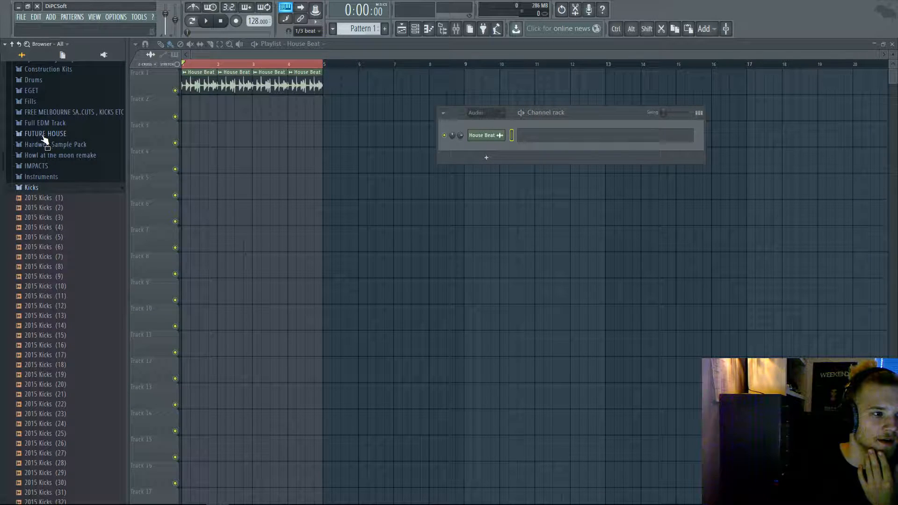
{"action": "left_click", "coordinate": [59, 209]}
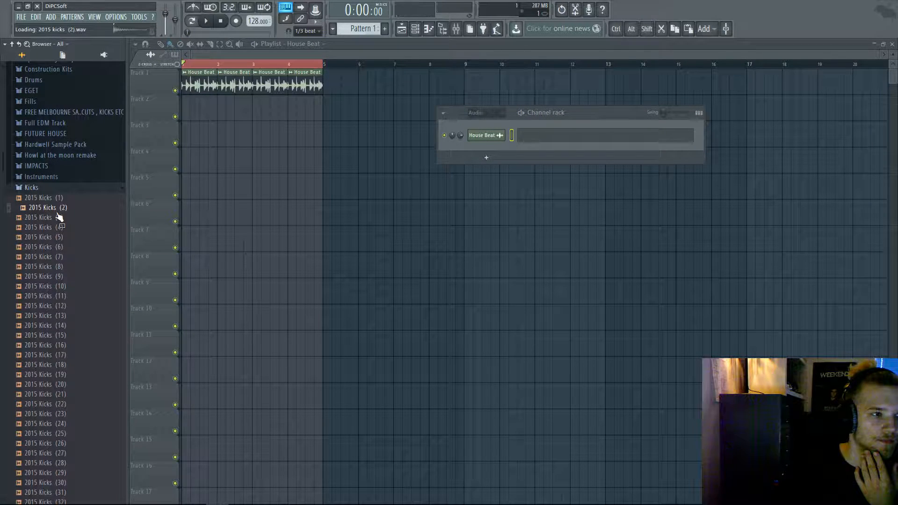
{"action": "key", "text": "Up"}
{"action": "left_click_drag", "start_coordinate": [58, 220], "coordinate": [477, 145]}
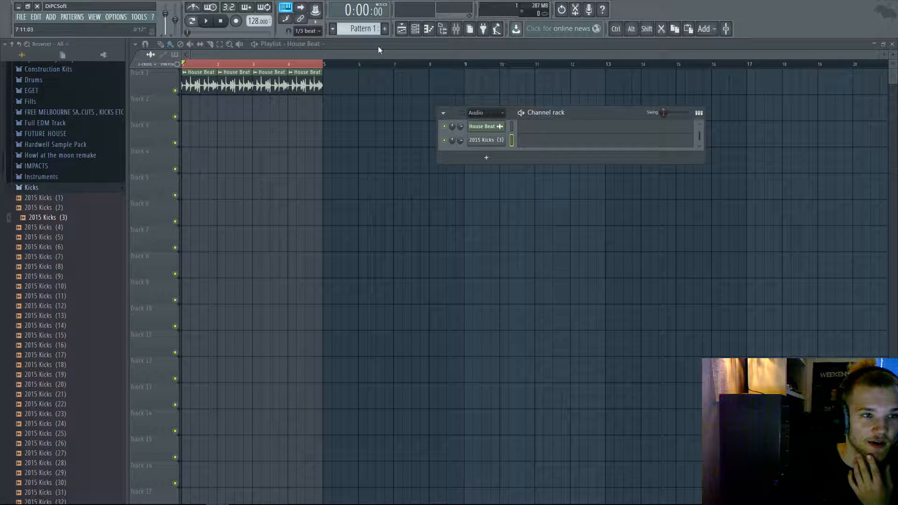
{"action": "left_click", "coordinate": [498, 144]}
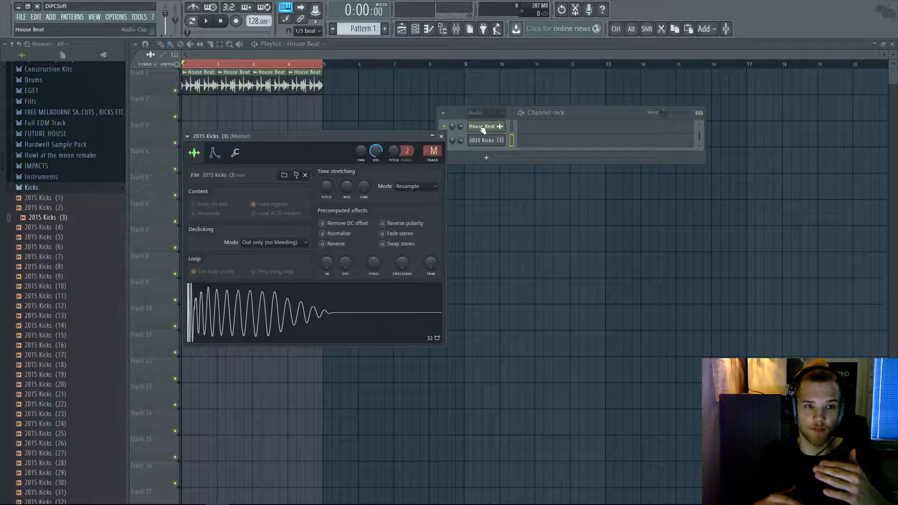
- Create a new pattern named Kick and fill the kick channel on every fourth step
{"action": "right_click", "coordinate": [489, 143]}
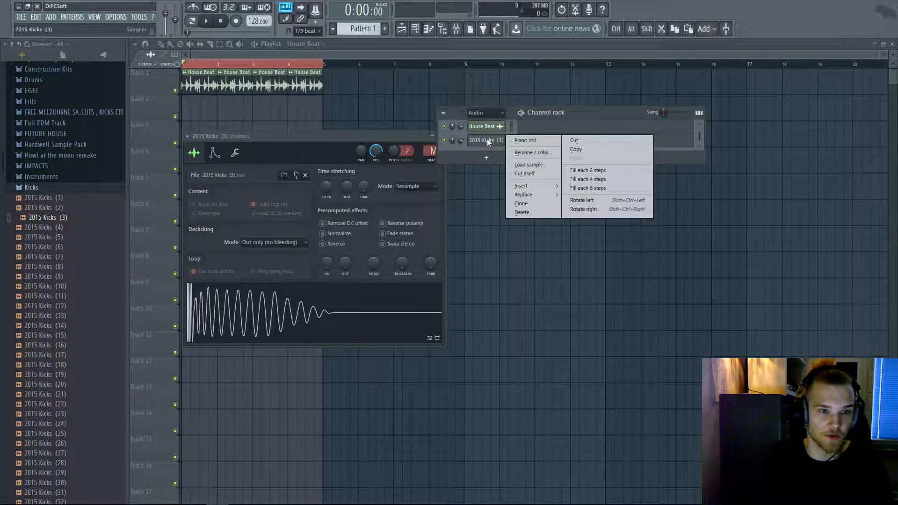
{"action": "left_click", "coordinate": [461, 145]}
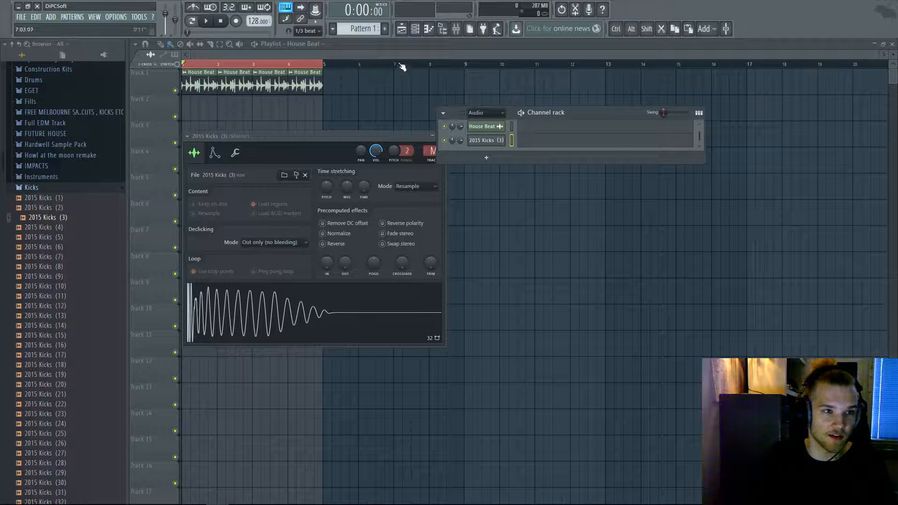
{"action": "left_click", "coordinate": [386, 30]}
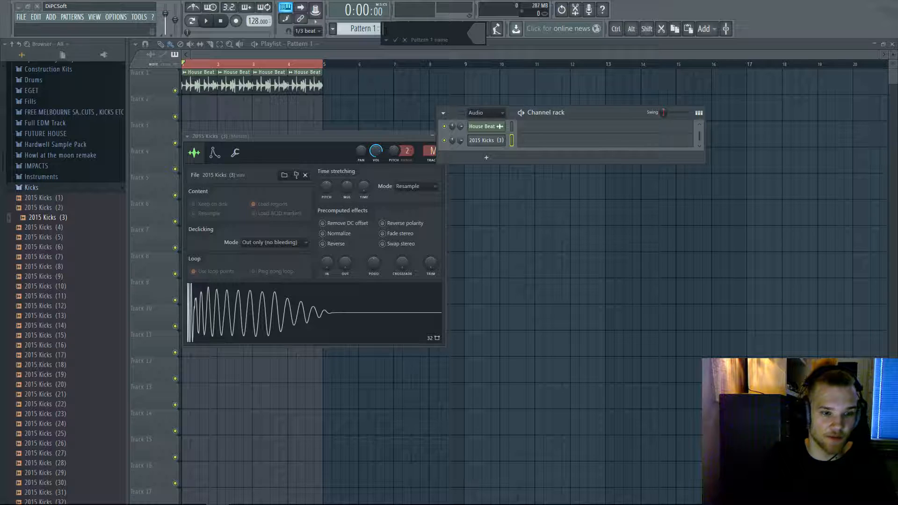
{"action": "key", "text": "Return"}
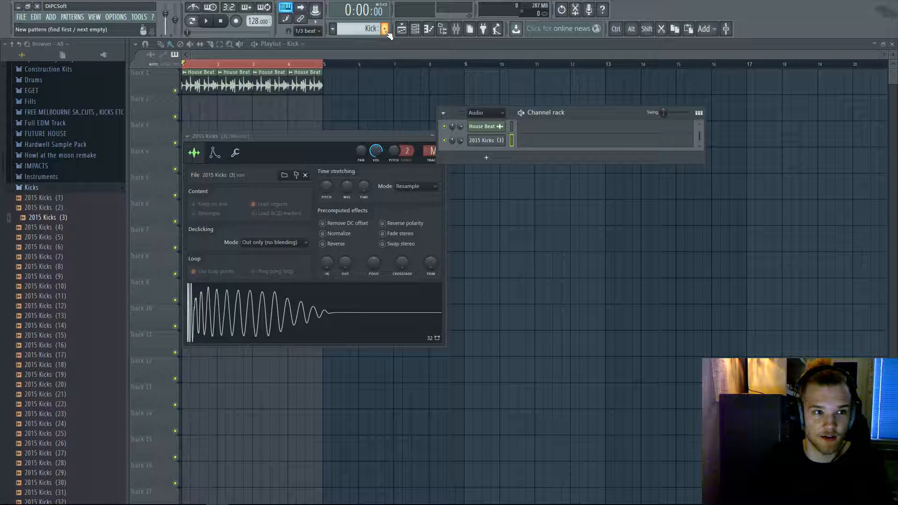
{"action": "right_click", "coordinate": [488, 147]}
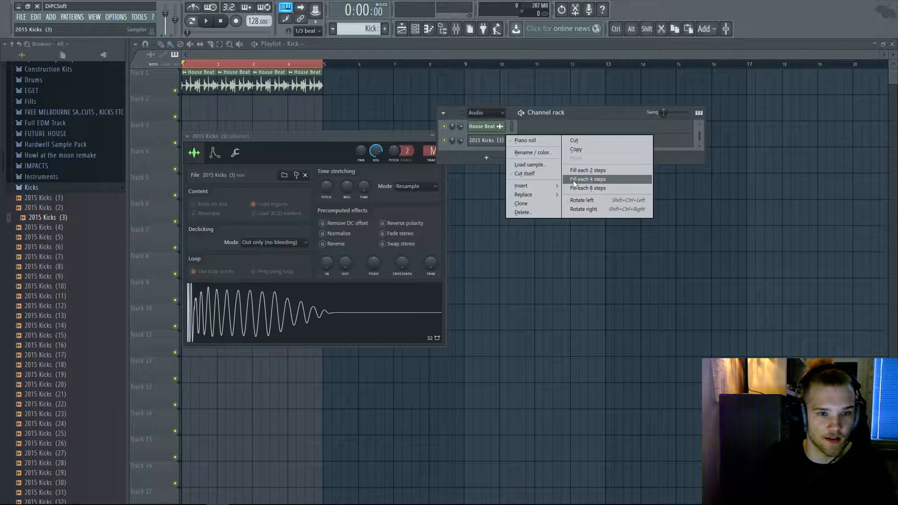
{"action": "left_click", "coordinate": [574, 181]}
- Check the C5 kick notes in the piano roll and audition them
{"action": "left_click", "coordinate": [549, 142]}
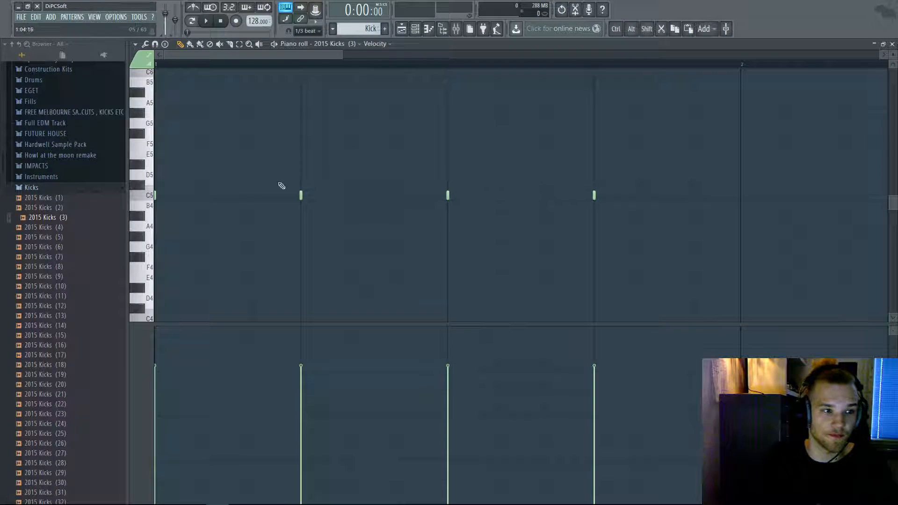
{"action": "left_click", "coordinate": [150, 193]}
{"action": "left_click", "coordinate": [150, 195]}
{"action": "key", "text": "F7"}
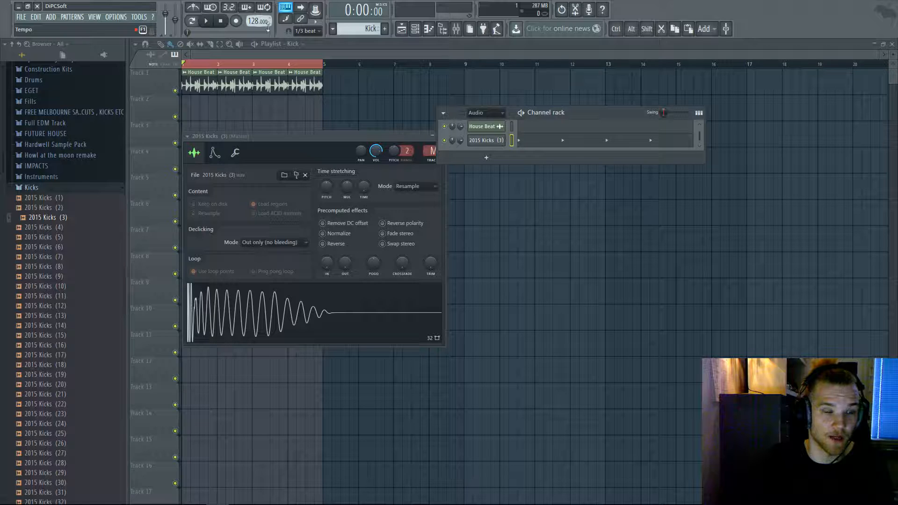
- Audition the kick sample in its settings and compare it with the House Beat settings
{"action": "left_click", "coordinate": [358, 312]}
{"action": "left_click", "coordinate": [482, 143]}
{"action": "left_click", "coordinate": [482, 142]}
{"action": "left_click", "coordinate": [304, 308]}
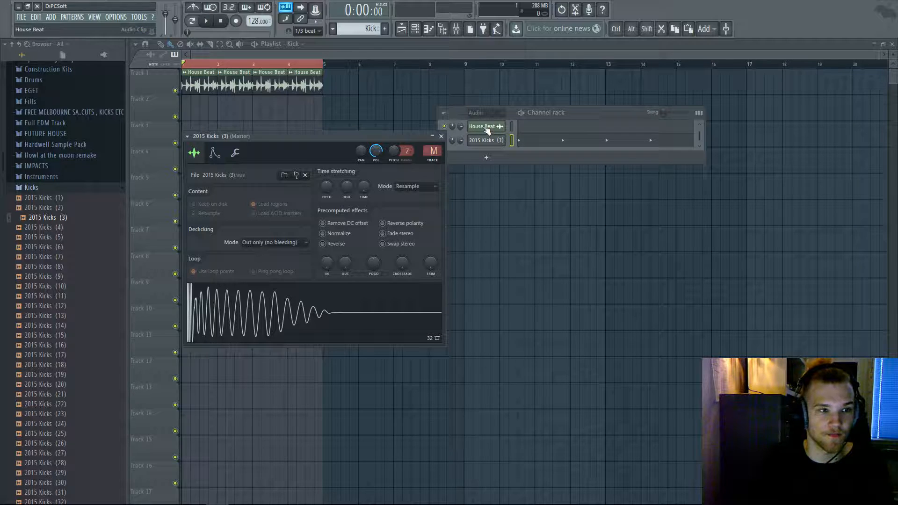
{"action": "left_click", "coordinate": [486, 127]}
{"action": "left_click", "coordinate": [497, 140]}
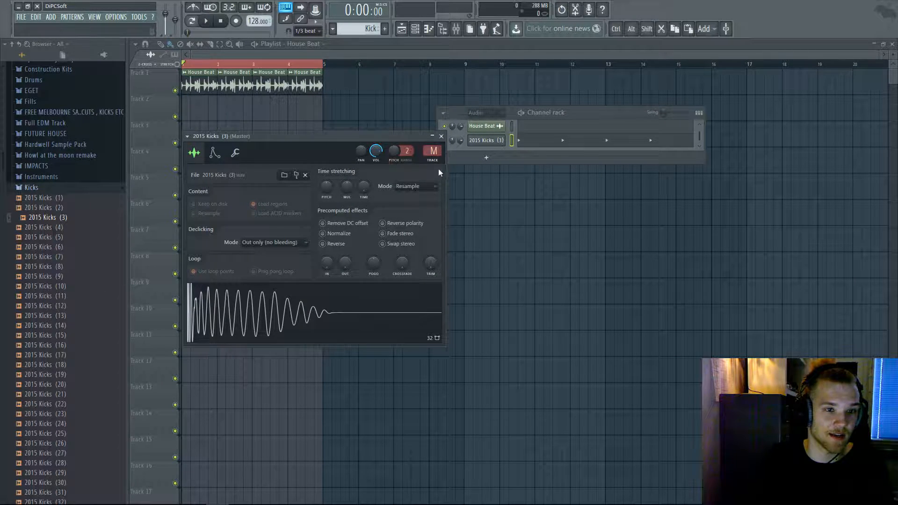
- Place the Kick clip at bar 1 of Track 2 and remove the stray 2015 Kicks clip on Track 3
{"action": "right_click", "coordinate": [295, 119]}
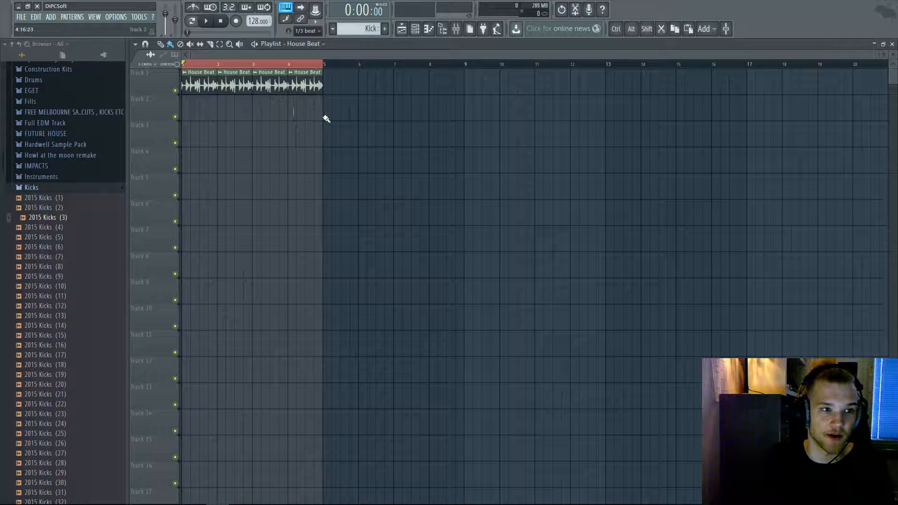
{"action": "left_click", "coordinate": [345, 106]}
{"action": "left_click_drag", "start_coordinate": [345, 106], "coordinate": [190, 116]}
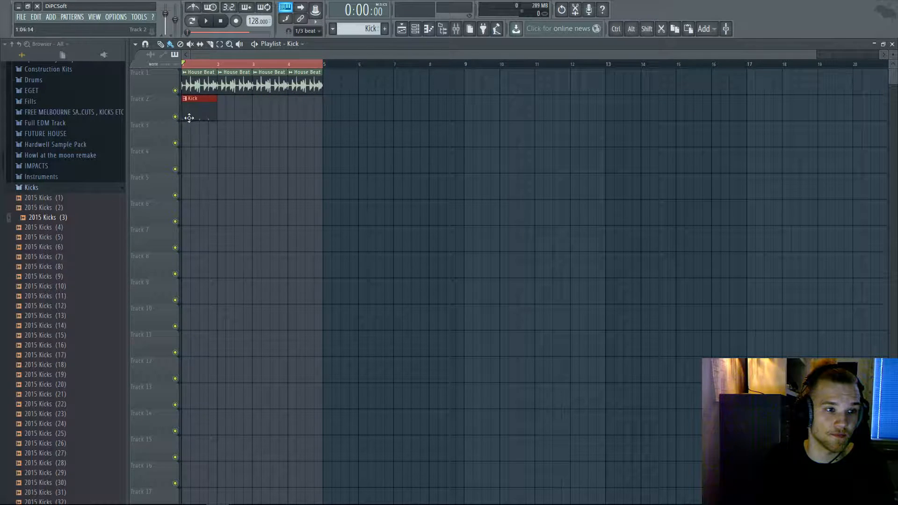
{"action": "left_click_drag", "start_coordinate": [95, 212], "coordinate": [201, 134]}
{"action": "scroll", "coordinate": [199, 113], "scroll_direction": "up", "scroll_amount": 5, "text": "ctrl"}
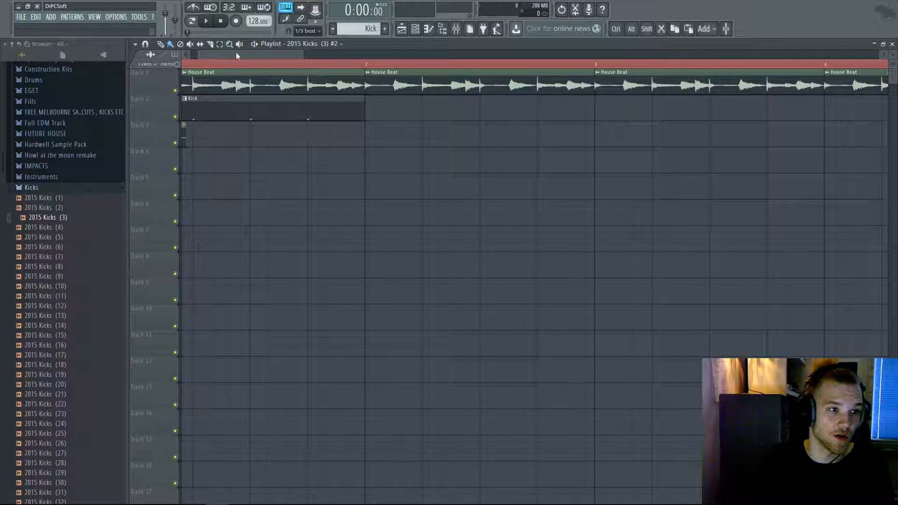
{"action": "left_click_drag", "start_coordinate": [234, 54], "coordinate": [219, 55]}
{"action": "right_click", "coordinate": [176, 143]}
{"action": "key", "text": "space"}
{"action": "key", "text": "space"}
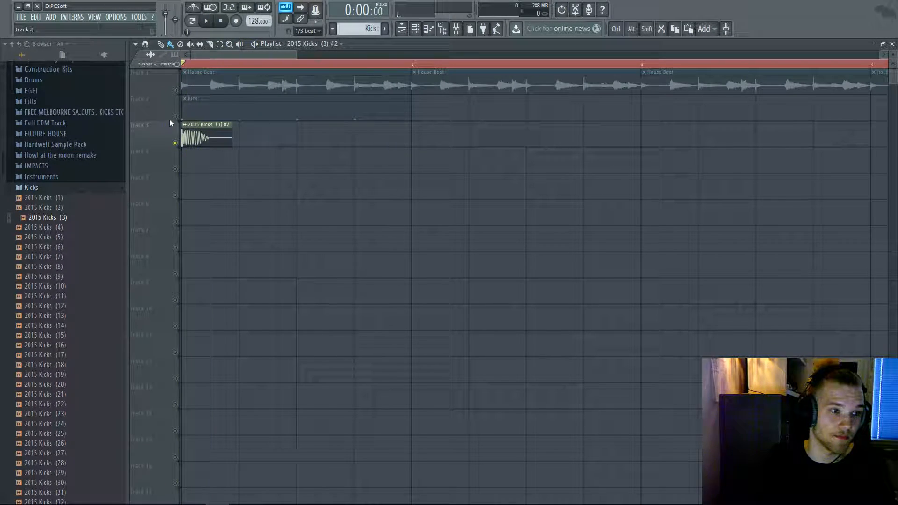
{"action": "right_click", "coordinate": [175, 116]}
{"action": "right_click", "coordinate": [185, 140]}
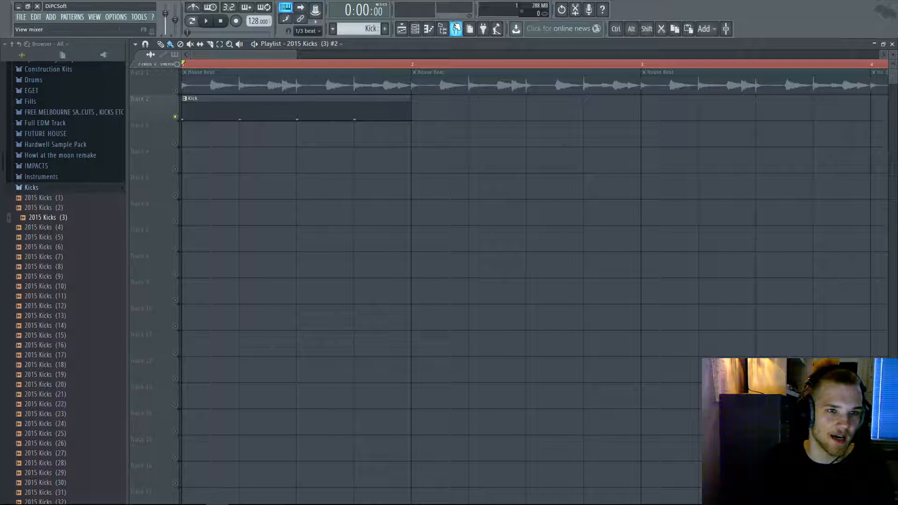
- Delete the duplicate kick channel from the Channel rack
{"action": "left_click", "coordinate": [415, 29]}
{"action": "right_click", "coordinate": [491, 163]}
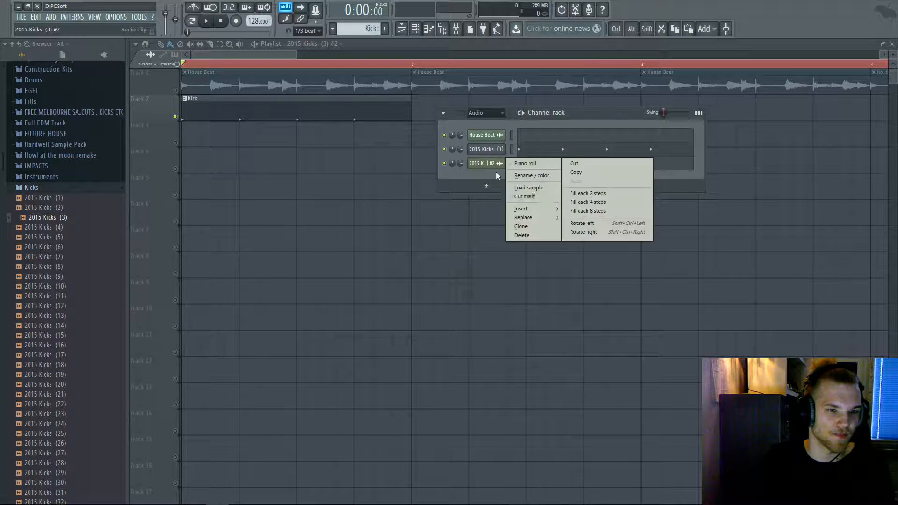
{"action": "left_click", "coordinate": [537, 235]}
{"action": "left_click", "coordinate": [497, 282]}
- Try duplicating the Kick clip, then undo the extra copies using the edit history
{"action": "scroll", "coordinate": [280, 167], "scroll_direction": "down", "scroll_amount": 4}
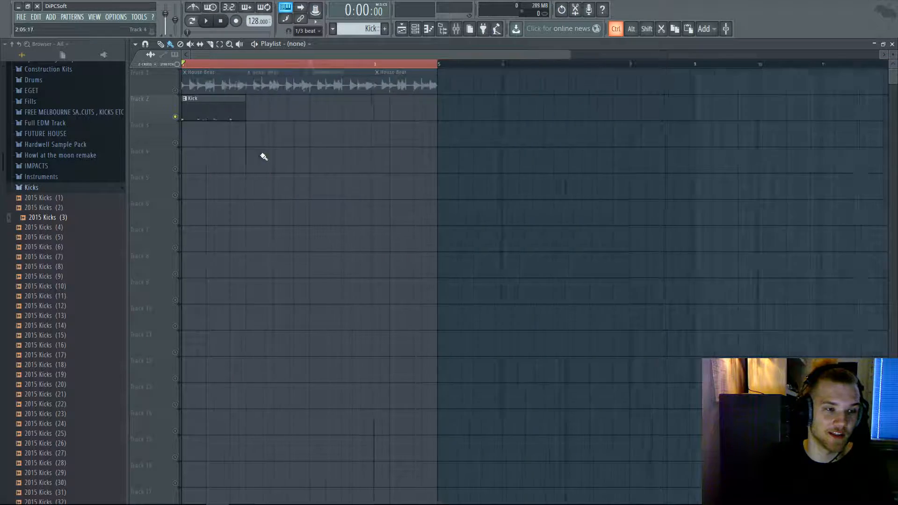
{"action": "left_click_drag", "start_coordinate": [266, 97], "coordinate": [195, 117]}
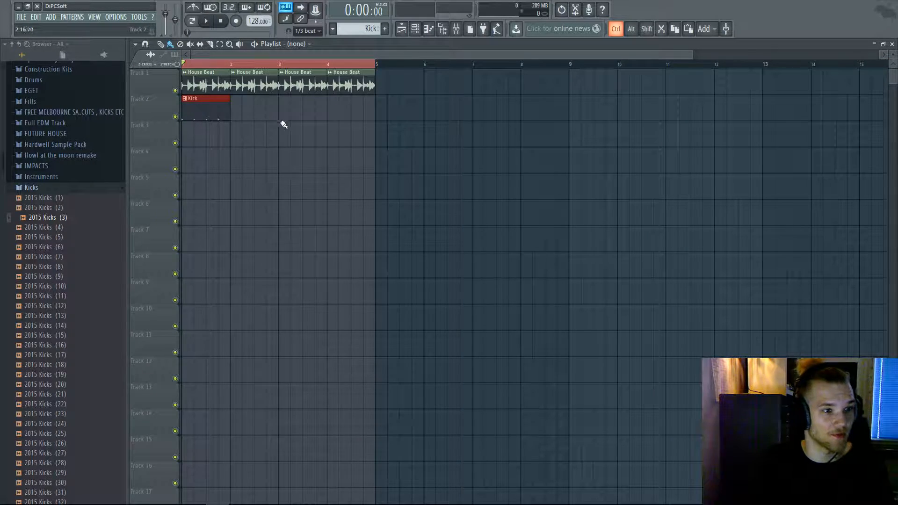
{"action": "key", "text": "ctrl+b"}
{"action": "key", "text": "ctrl+b"}
{"action": "key", "text": "ctrl+alt+z"}
{"action": "key", "text": "ctrl+alt+z"}
{"action": "left_click", "coordinate": [185, 65]}
{"action": "key", "text": "ctrl+d"}
- Duplicate the Kick clip across bars 1–4 and play the beat to check the kicks
{"action": "left_click_drag", "start_coordinate": [262, 140], "coordinate": [182, 106]}
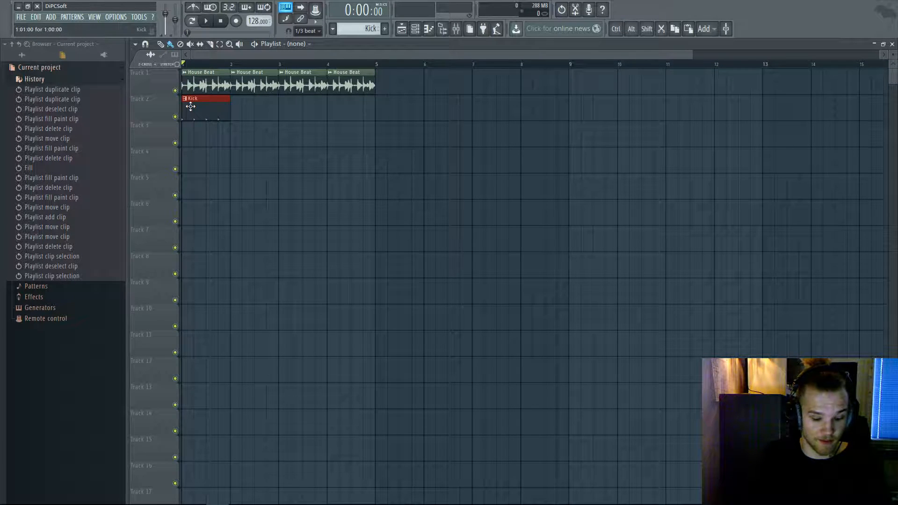
{"action": "scroll", "coordinate": [368, 160], "scroll_direction": "down", "scroll_amount": 2, "text": "ctrl"}
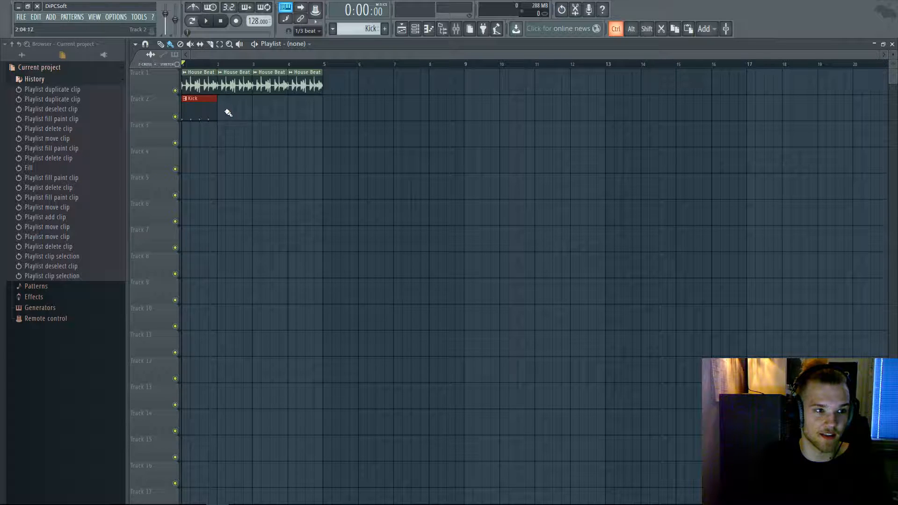
{"action": "key", "text": "ctrl+b"}
{"action": "key", "text": "ctrl+b"}
{"action": "key", "text": "ctrl+b"}
{"action": "key", "text": "ctrl+d"}
{"action": "key", "text": "space"}
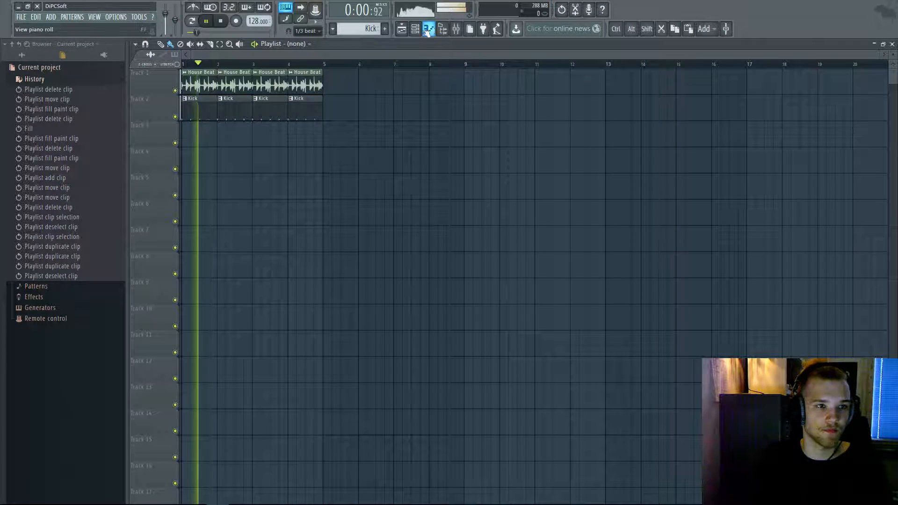
{"action": "left_click", "coordinate": [23, 56]}
{"action": "key", "text": "space"}
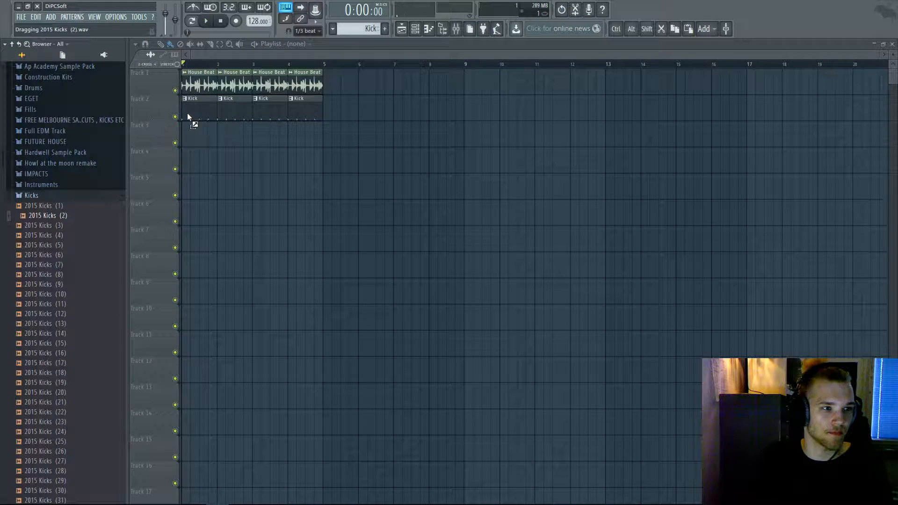
- Load 2015 Kicks (2) into the kick channel and play the beat
{"action": "left_click", "coordinate": [415, 28]}
{"action": "left_click_drag", "start_coordinate": [79, 216], "coordinate": [301, 212]}
{"action": "left_click_drag", "start_coordinate": [479, 155], "coordinate": [483, 151]}
{"action": "key", "text": "space"}
- Audition Kicks (5), (4), (1), (8), (7), (9) and (12), then load 2015 Kicks (9)
{"action": "key", "text": "space"}
{"action": "left_click", "coordinate": [86, 245]}
{"action": "left_click", "coordinate": [78, 237]}
{"action": "left_click", "coordinate": [68, 208]}
{"action": "left_click", "coordinate": [86, 274]}
{"action": "left_click", "coordinate": [80, 265]}
{"action": "left_click", "coordinate": [83, 284]}
{"action": "left_click", "coordinate": [93, 314]}
{"action": "left_click_drag", "start_coordinate": [78, 285], "coordinate": [491, 149]}
- Load 2015 Kicks (12) into the kick channel and briefly play the beat
{"action": "key", "text": "space"}
{"action": "key", "text": "space"}
{"action": "left_click", "coordinate": [78, 323]}
{"action": "left_click_drag", "start_coordinate": [77, 314], "coordinate": [257, 267]}
{"action": "left_click_drag", "start_coordinate": [479, 147], "coordinate": [482, 148]}
{"action": "key", "text": "space"}
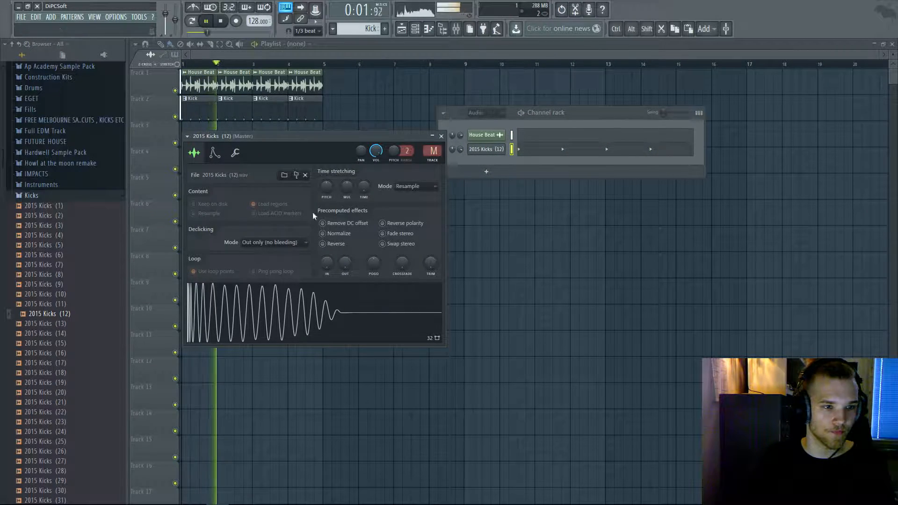
{"action": "right_click", "coordinate": [485, 148]}
{"action": "left_click", "coordinate": [522, 184]}
{"action": "right_click", "coordinate": [494, 137]}
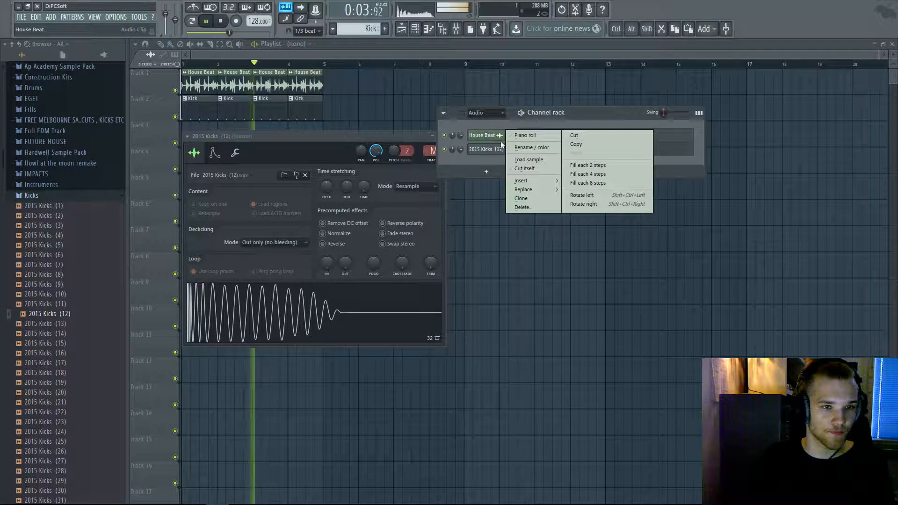
{"action": "left_click", "coordinate": [493, 165]}
- Route the kick channel to mixer track 5 and add Fruity parametric EQ 2 there
{"action": "key", "text": "space"}
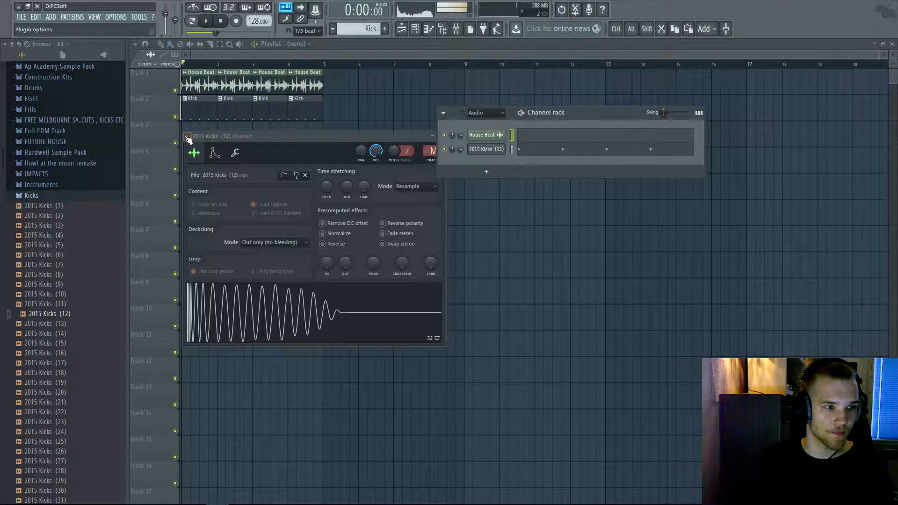
{"action": "left_click", "coordinate": [188, 136]}
{"action": "left_click", "coordinate": [322, 167]}
{"action": "left_click", "coordinate": [714, 302]}
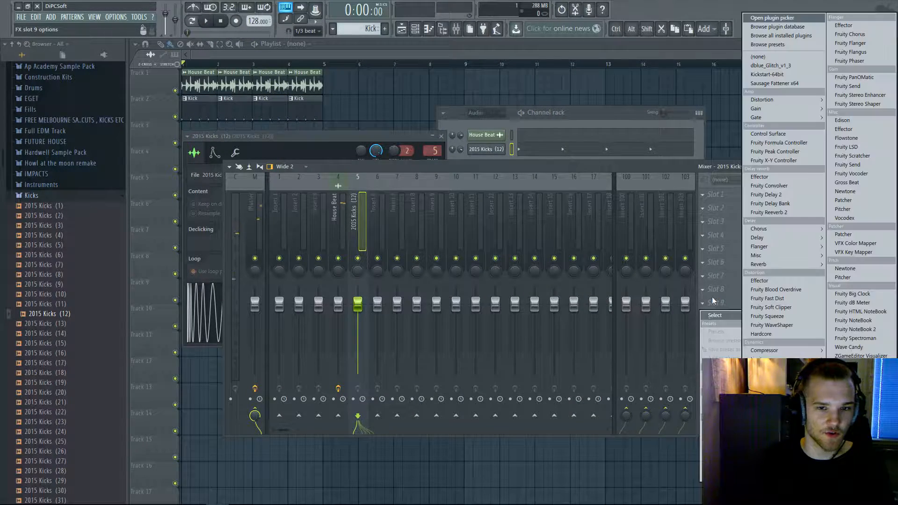
{"action": "left_click", "coordinate": [777, 477]}
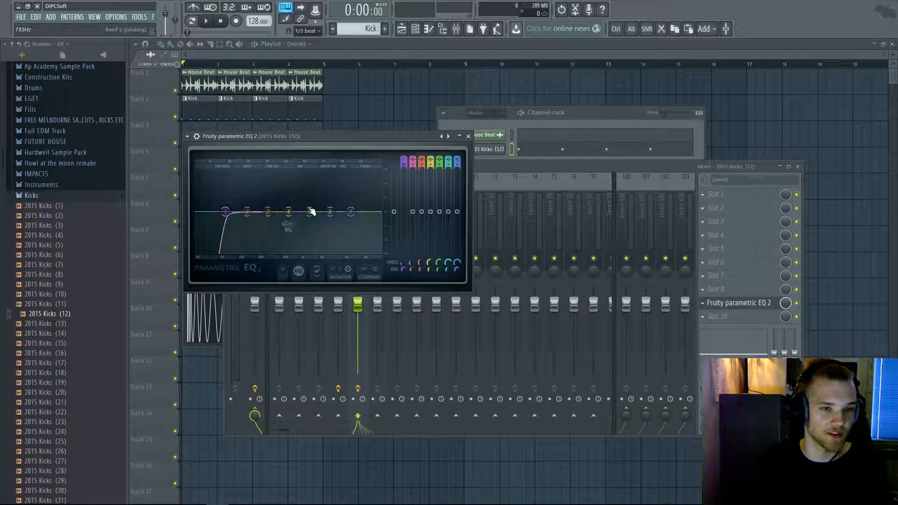
- Pull the kick EQ's low cut down to 35 Hz and play the kick alongside House Beat
{"action": "key", "text": "space"}
{"action": "left_click_drag", "start_coordinate": [225, 212], "coordinate": [210, 212]}
{"action": "right_click", "coordinate": [450, 151]}
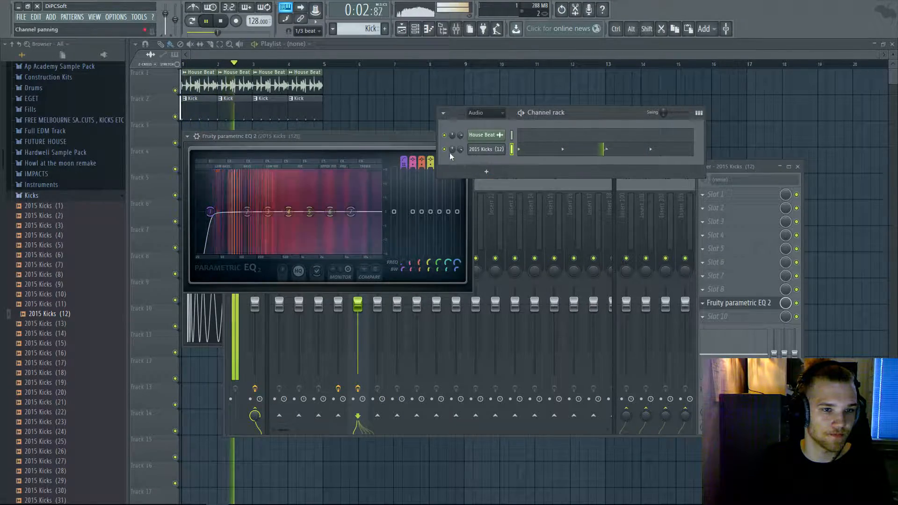
{"action": "left_click", "coordinate": [453, 151]}
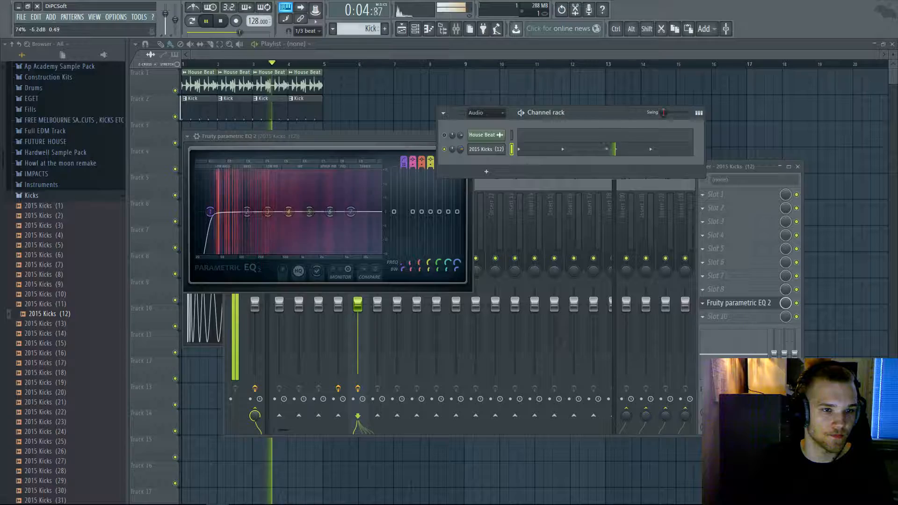
{"action": "left_click", "coordinate": [444, 135]}
- Boost the kick EQ near 92 Hz by 4.8 dB
{"action": "key", "text": "space"}
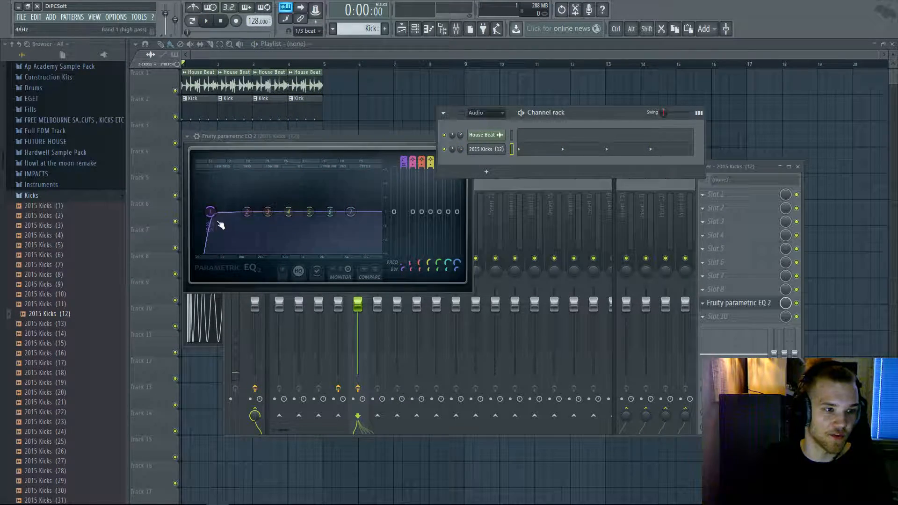
{"action": "key", "text": "space"}
{"action": "left_click_drag", "start_coordinate": [247, 212], "coordinate": [328, 202]}
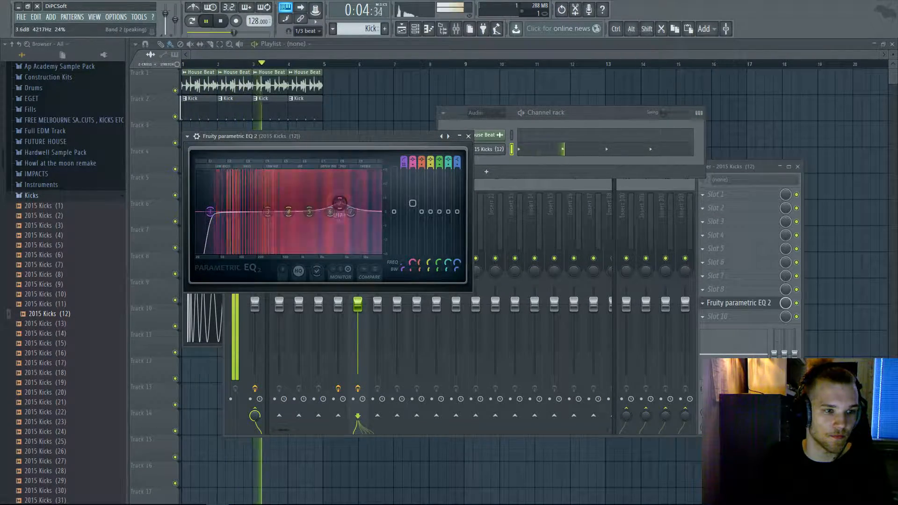
{"action": "key", "text": "space"}
{"action": "left_click_drag", "start_coordinate": [84, 324], "coordinate": [98, 332]}
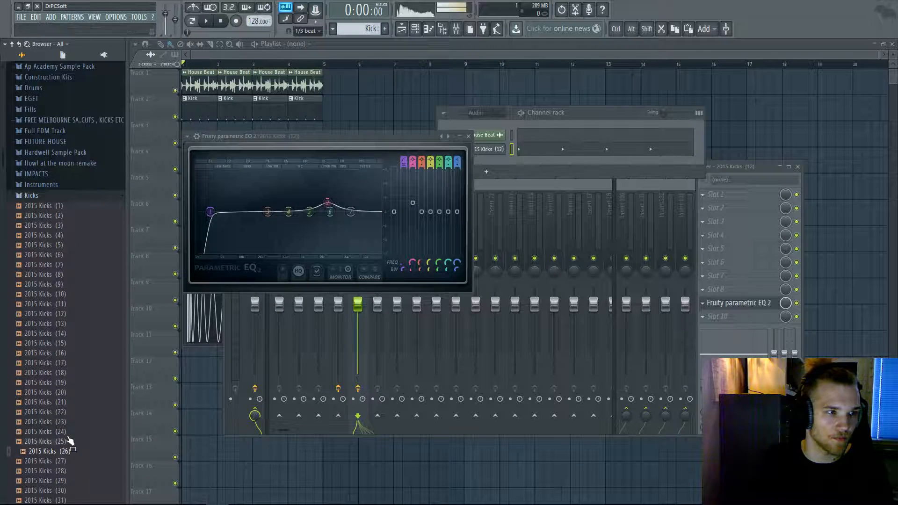
- Load Kick 03 G from Drums > 08 Progressive Kicks into the kick channel and play it
{"action": "scroll", "coordinate": [68, 337], "scroll_direction": "up", "scroll_amount": 5}
{"action": "left_click", "coordinate": [56, 263]}
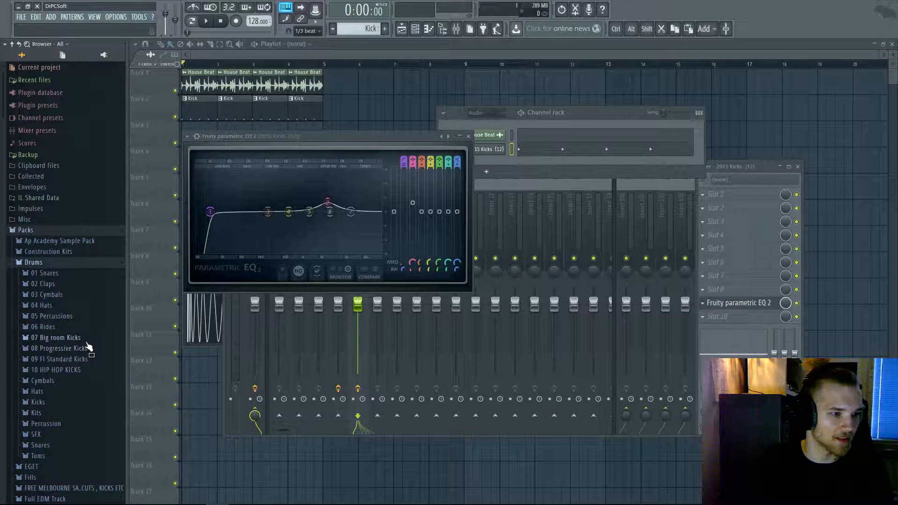
{"action": "left_click", "coordinate": [70, 349]}
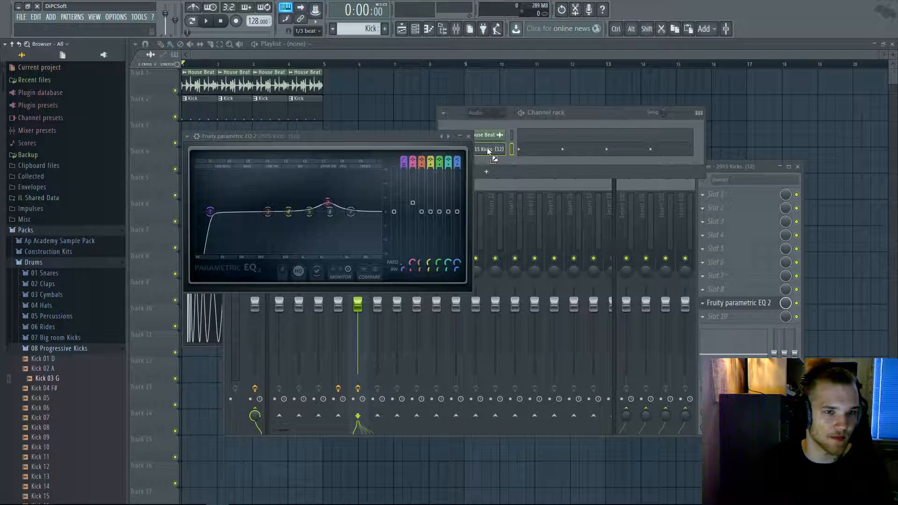
{"action": "left_click_drag", "start_coordinate": [487, 149], "coordinate": [485, 150]}
{"action": "key", "text": "space"}
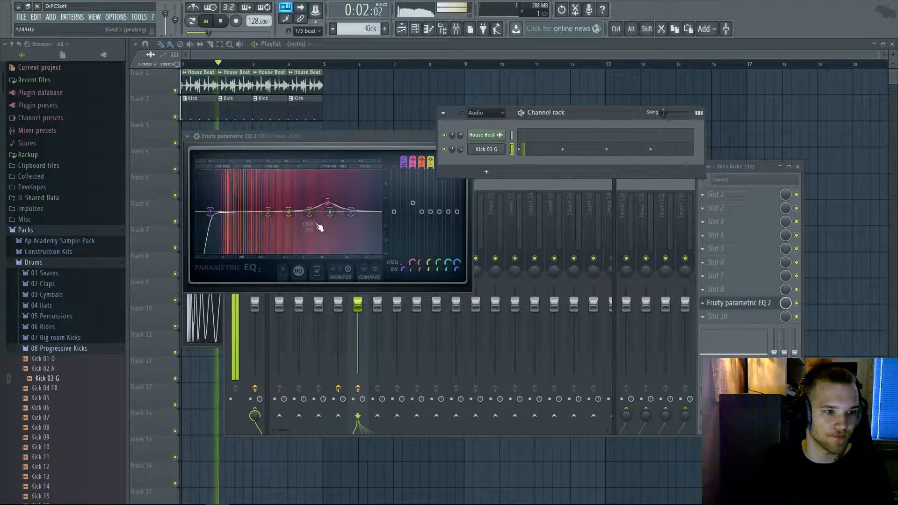
- Raise the kick EQ's band 4 to a peak near 5943 Hz and boost band 5 around 368 Hz
{"action": "left_click", "coordinate": [346, 212]}
{"action": "left_click_drag", "start_coordinate": [290, 211], "coordinate": [360, 205]}
{"action": "left_click", "coordinate": [503, 159]}
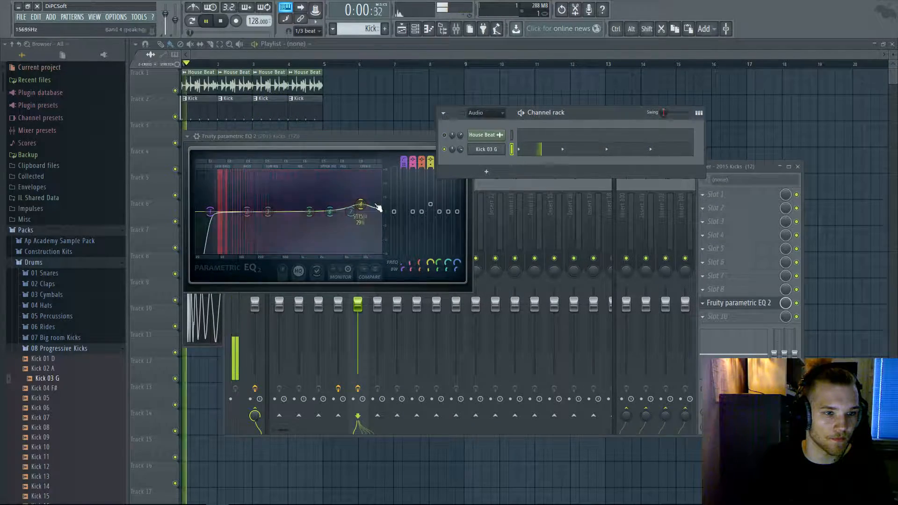
{"action": "left_click", "coordinate": [361, 205]}
{"action": "left_click_drag", "start_coordinate": [310, 211], "coordinate": [258, 172]}
{"action": "key", "text": "space"}
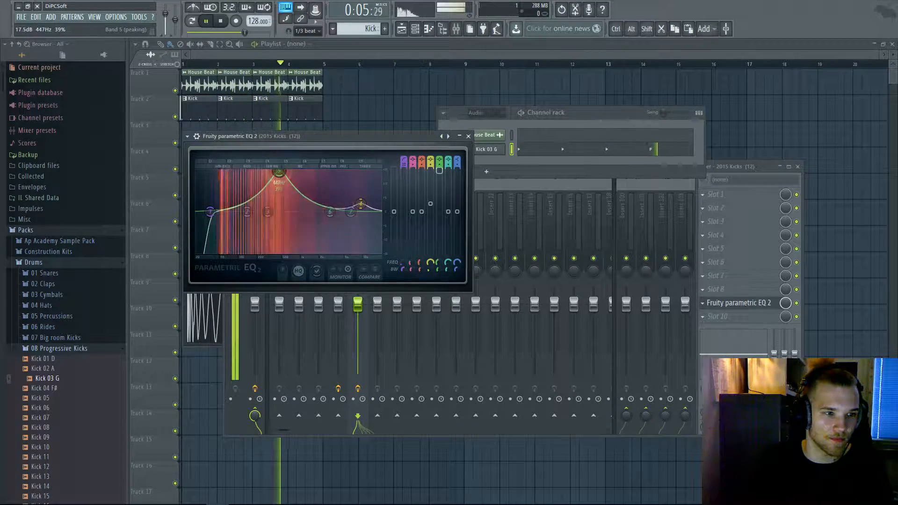
- Retune band 5 into a shallow dip of about 5 dB near 603 Hz
{"action": "left_click_drag", "start_coordinate": [286, 175], "coordinate": [287, 177]}
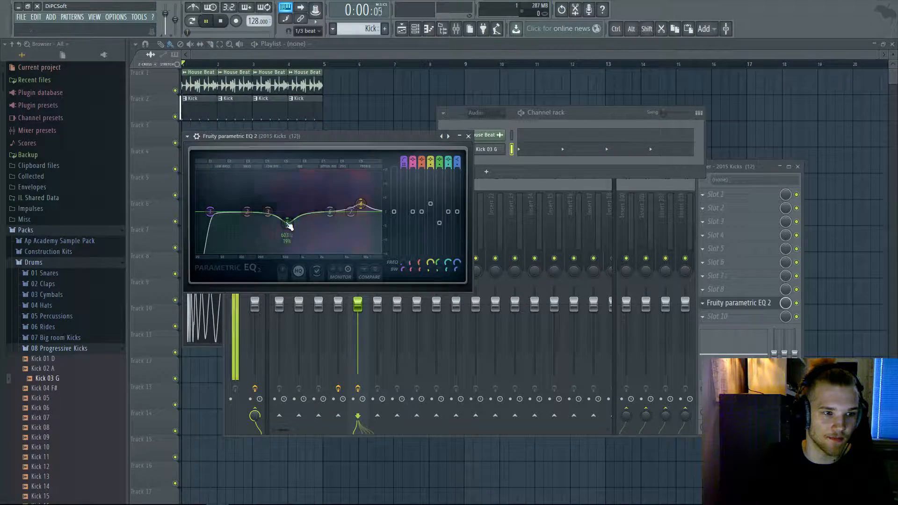
{"action": "key", "text": "space"}
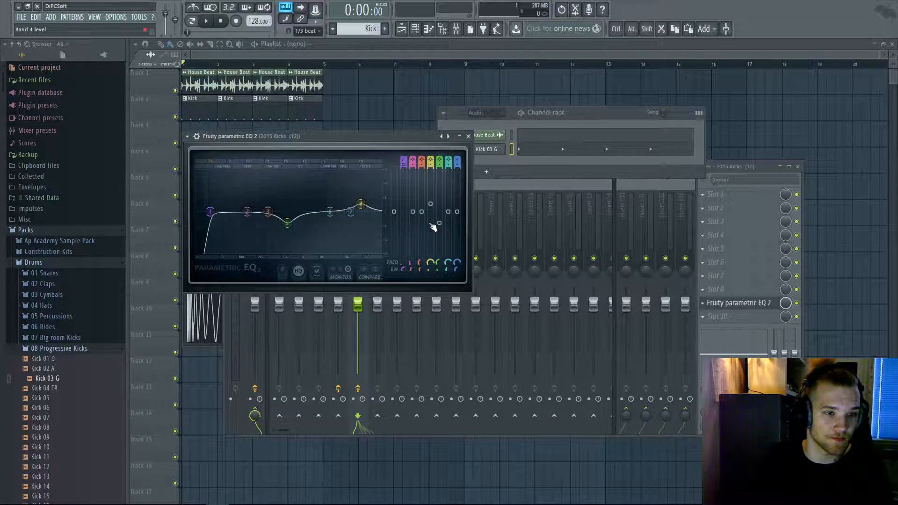
{"action": "key", "text": "space"}
{"action": "left_click_drag", "start_coordinate": [439, 223], "coordinate": [439, 227]}
{"action": "key", "text": "space"}
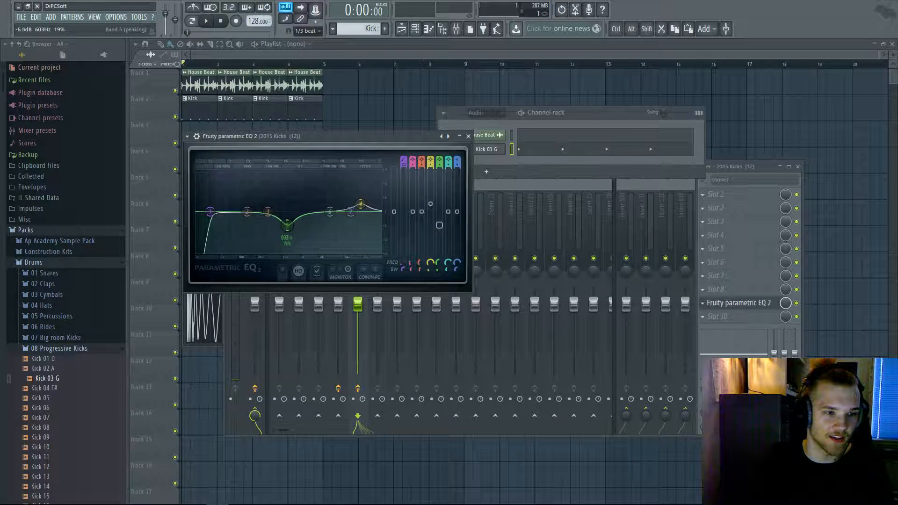
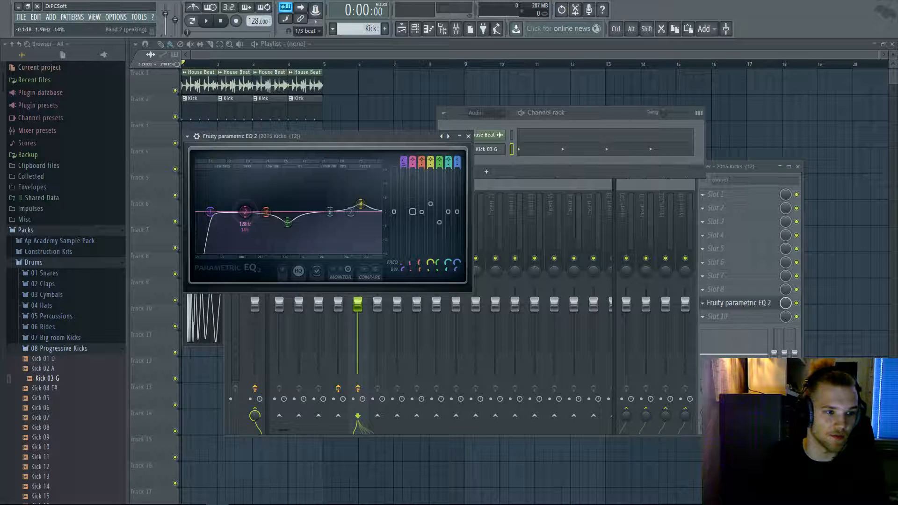
- While the kick plays, raise EQ band 2 into a bass boost near 100 Hz, fine-tune it, and close the EQ
{"action": "key", "text": "space"}
{"action": "left_click_drag", "start_coordinate": [247, 215], "coordinate": [237, 199]}
{"action": "left_click_drag", "start_coordinate": [409, 263], "coordinate": [410, 262]}
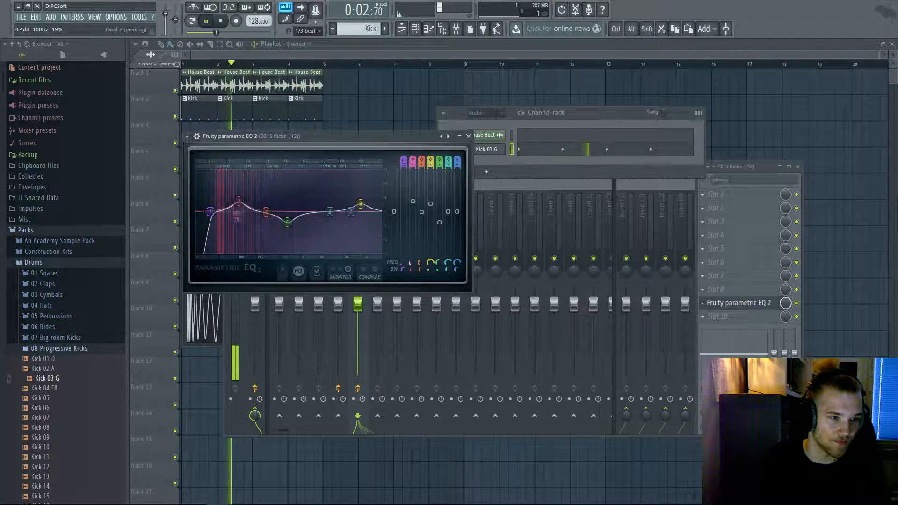
{"action": "left_click_drag", "start_coordinate": [412, 201], "coordinate": [413, 203]}
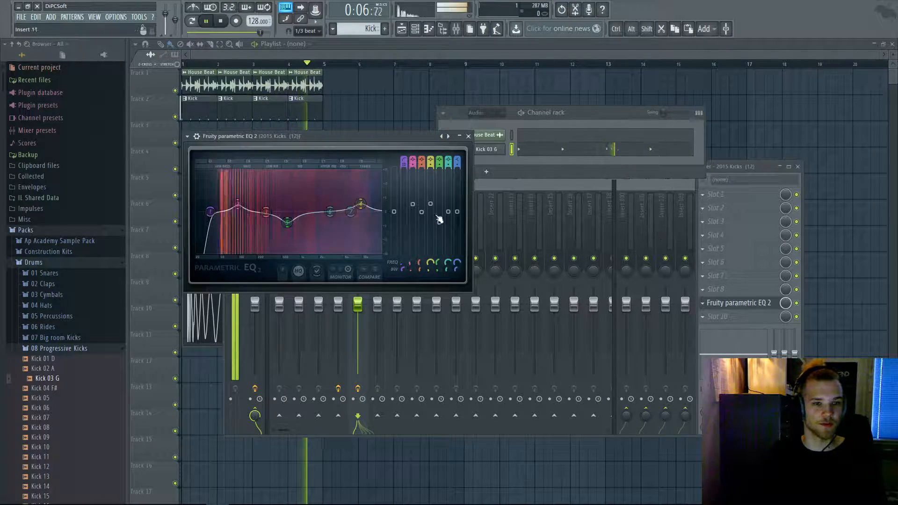
{"action": "left_click", "coordinate": [469, 137]}
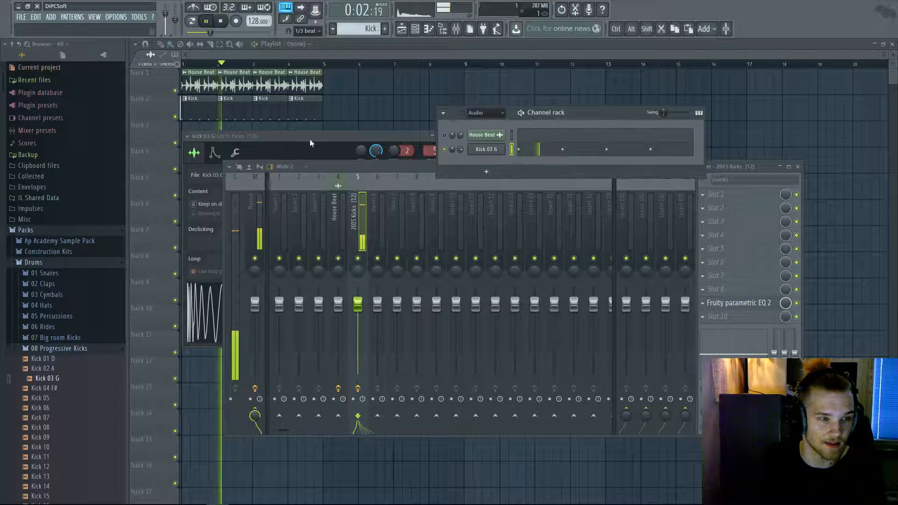
- Close the Kick 03 G sample settings and move the mixer window up and left
{"action": "left_click", "coordinate": [405, 136]}
{"action": "left_click", "coordinate": [441, 136]}
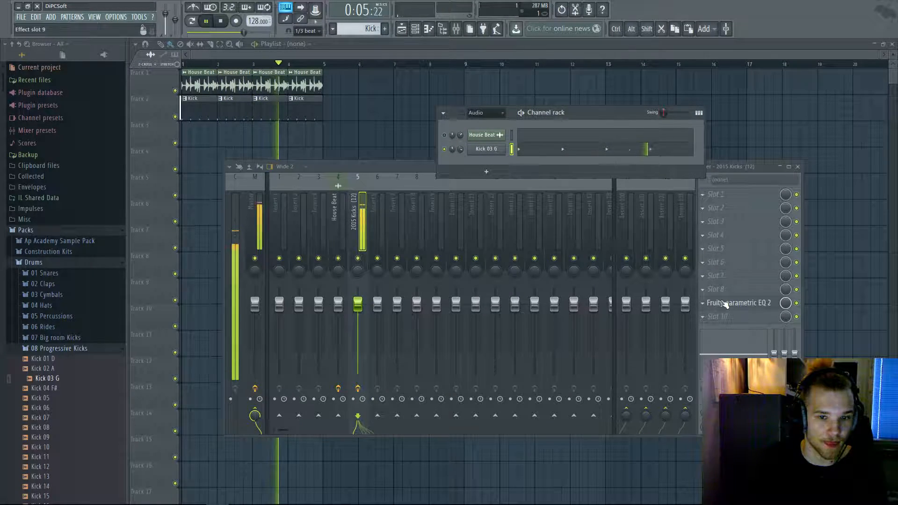
{"action": "left_click_drag", "start_coordinate": [411, 167], "coordinate": [369, 185]}
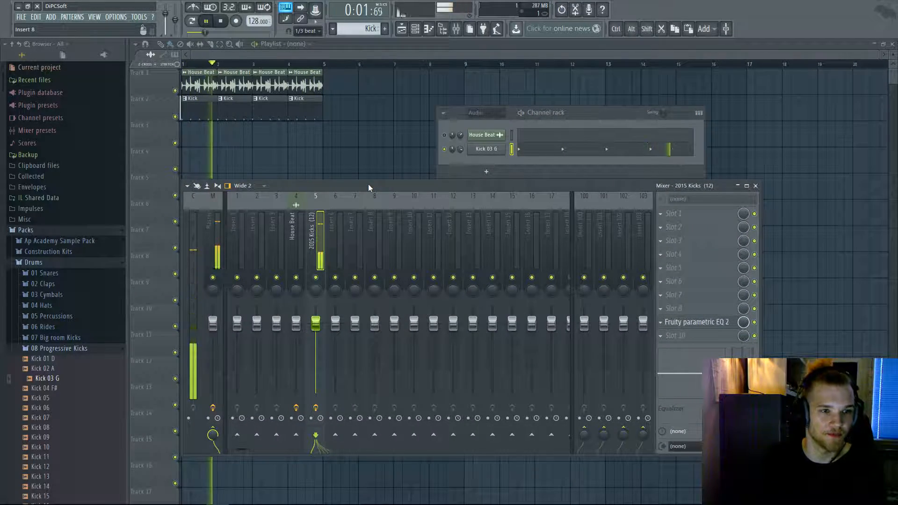
- Toggle the kick's EQ off and on during playback to compare, leaving it on
{"action": "key", "text": "space"}
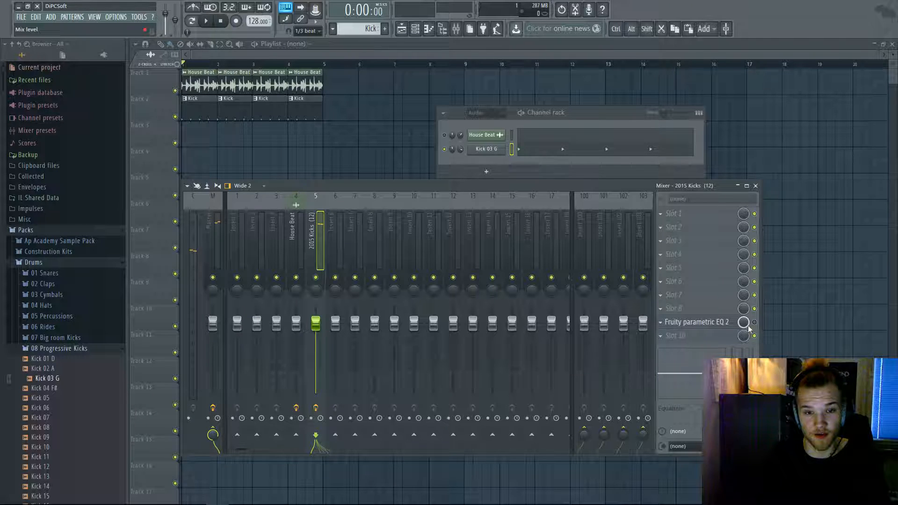
{"action": "key", "text": "space"}
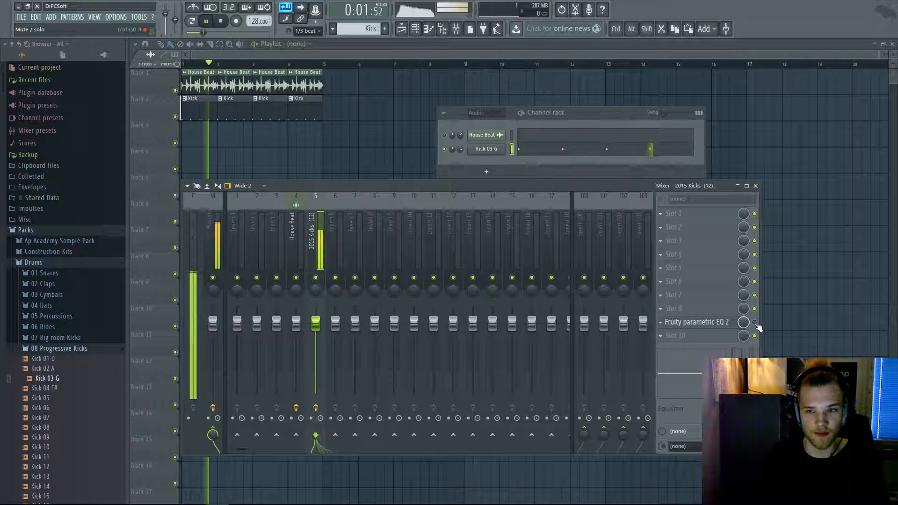
{"action": "left_click", "coordinate": [754, 323]}
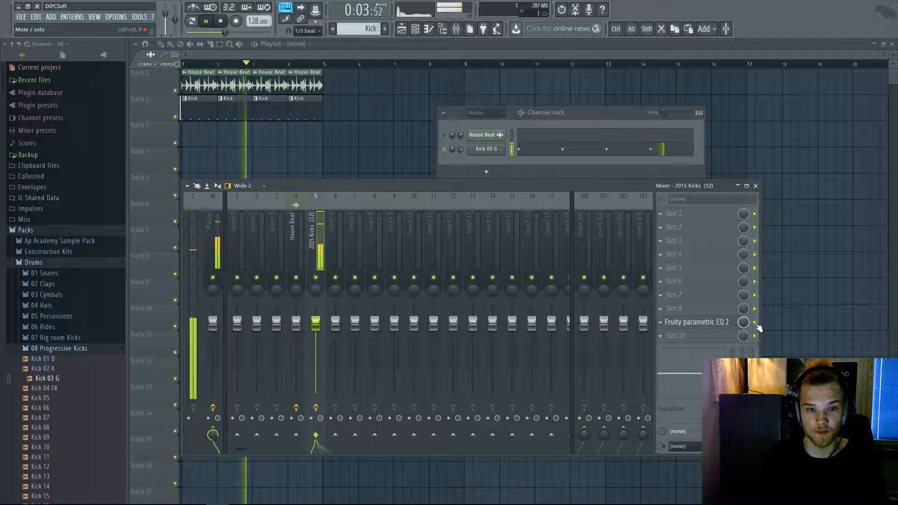
{"action": "left_click", "coordinate": [755, 323]}
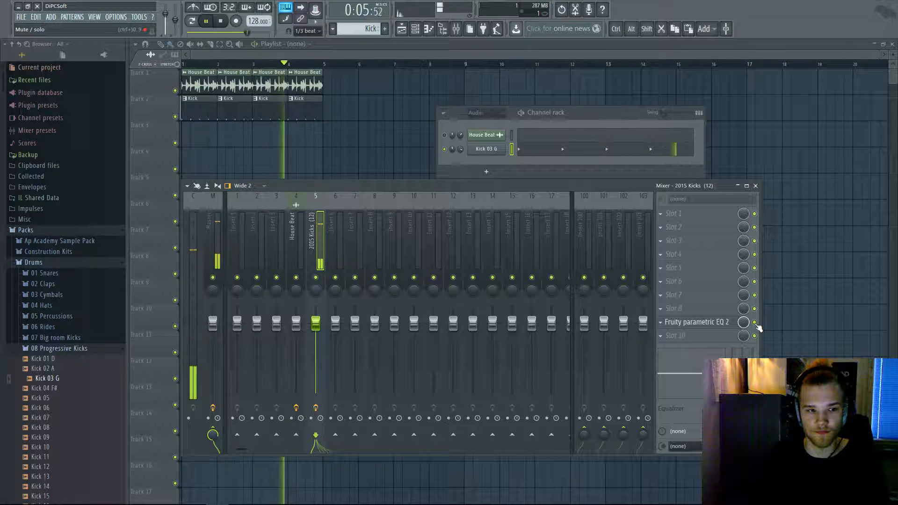
{"action": "left_click", "coordinate": [755, 323]}
{"action": "key", "text": "space"}
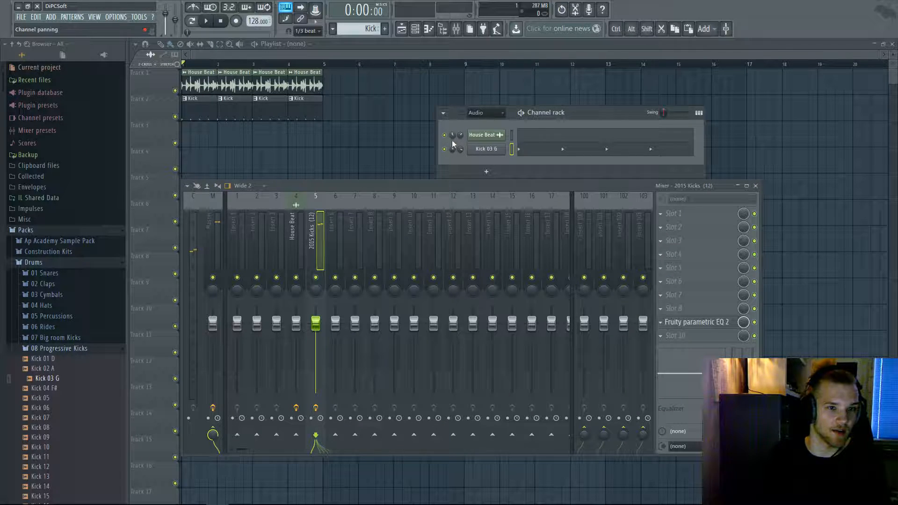
- Play the beat once more, then select and solo the House Beat insert
{"action": "key", "text": "space"}
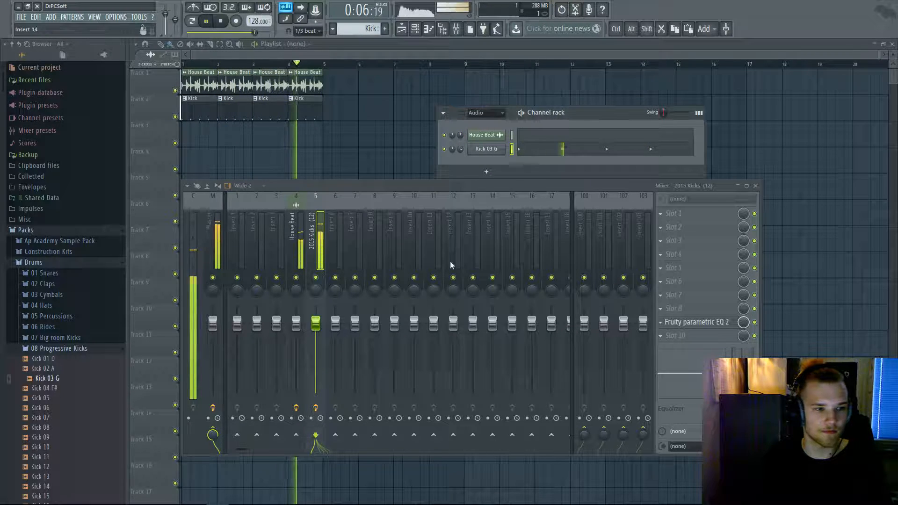
{"action": "key", "text": "space"}
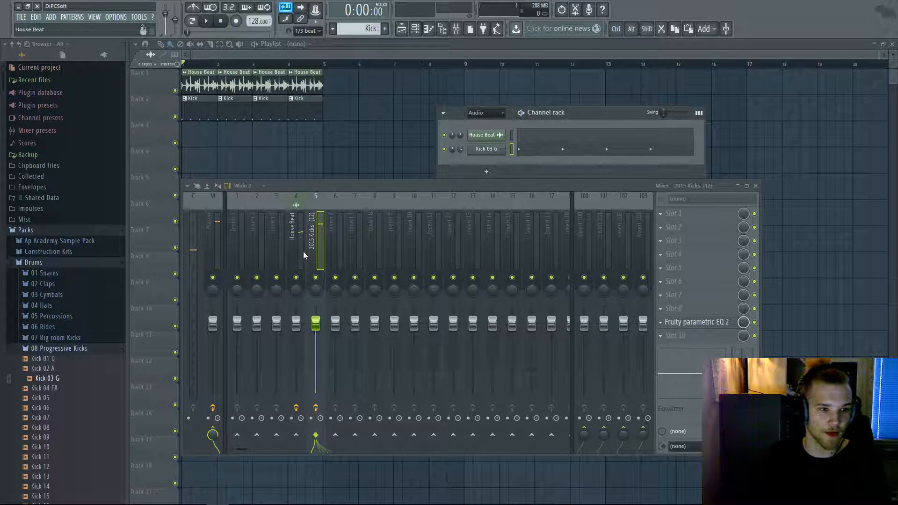
{"action": "left_click", "coordinate": [304, 255]}
{"action": "right_click", "coordinate": [324, 282]}
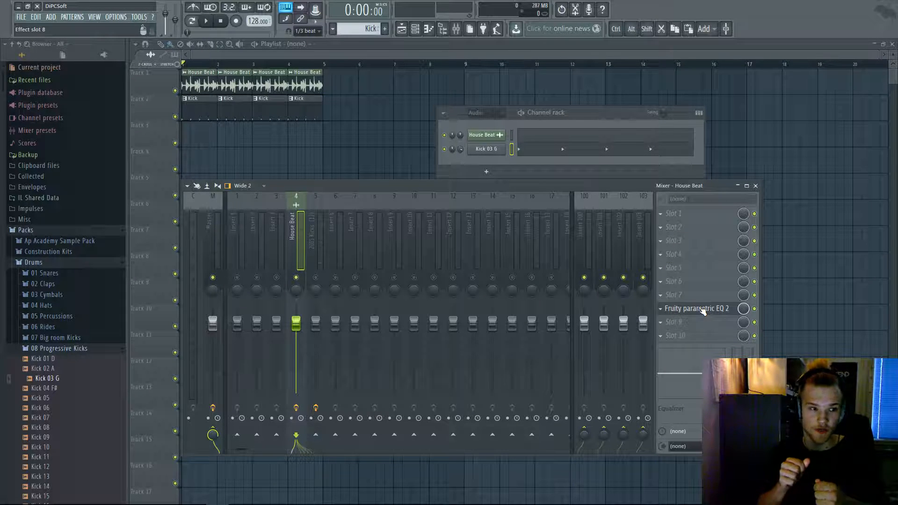
- Load Fruity Compressor into the House Beat insert's next empty slot after the EQ
{"action": "left_click", "coordinate": [675, 322]}
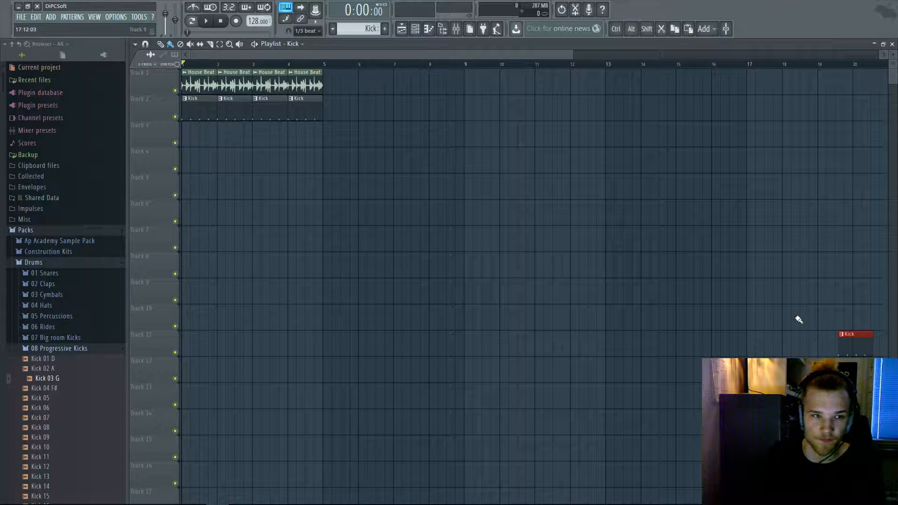
{"action": "right_click", "coordinate": [851, 344]}
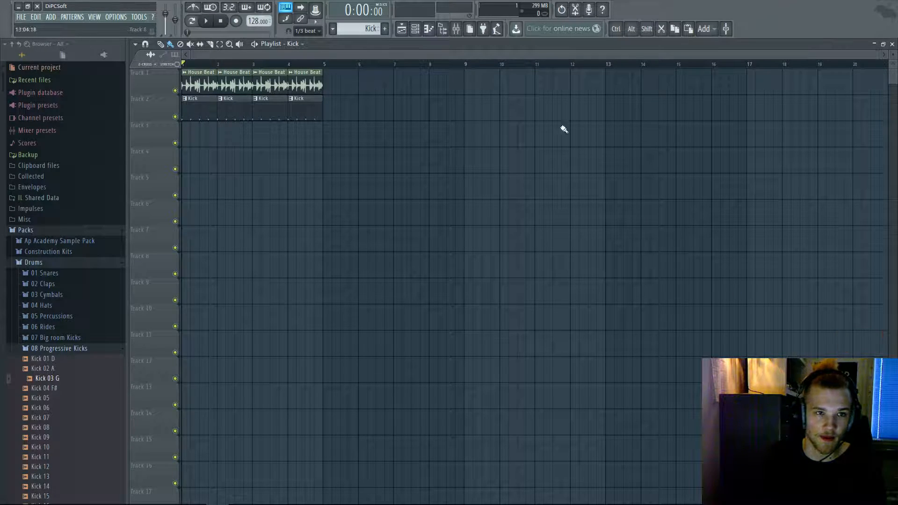
{"action": "left_click", "coordinate": [420, 32]}
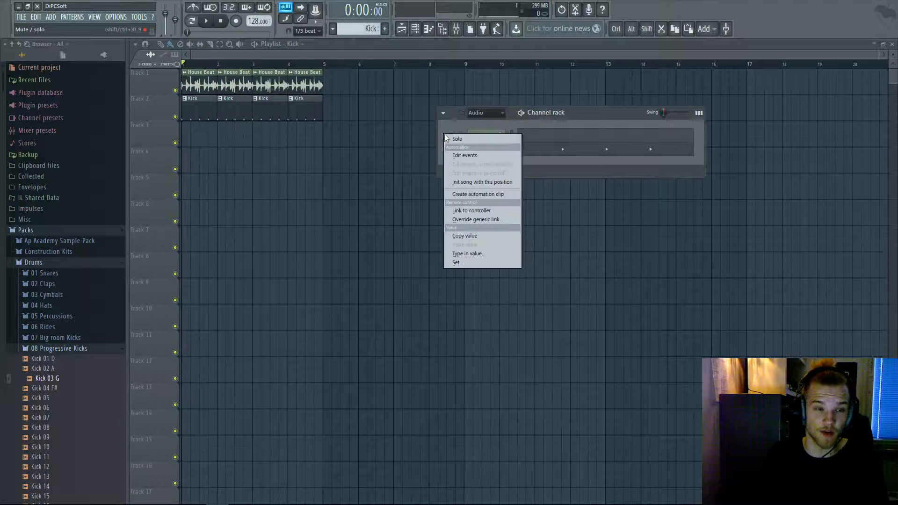
{"action": "left_click", "coordinate": [418, 31]}
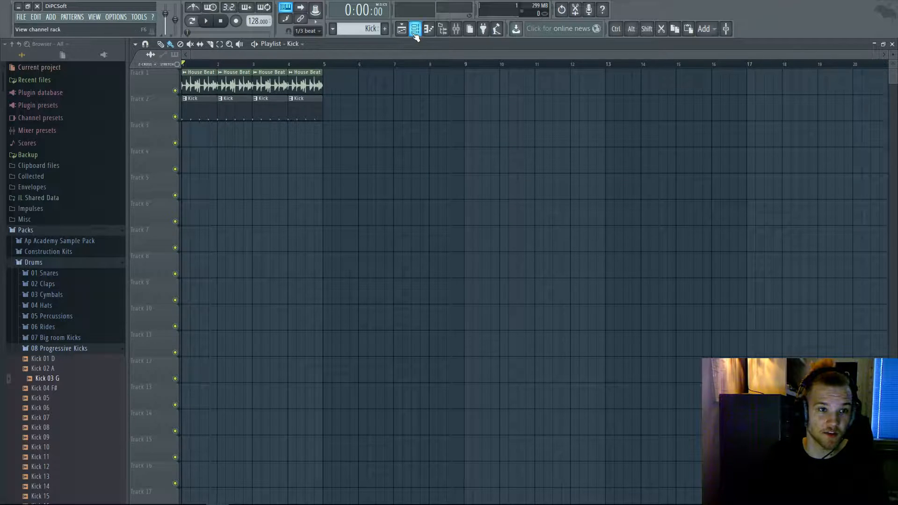
{"action": "left_click", "coordinate": [417, 29]}
{"action": "scroll", "coordinate": [486, 138], "scroll_direction": "up", "scroll_amount": 1}
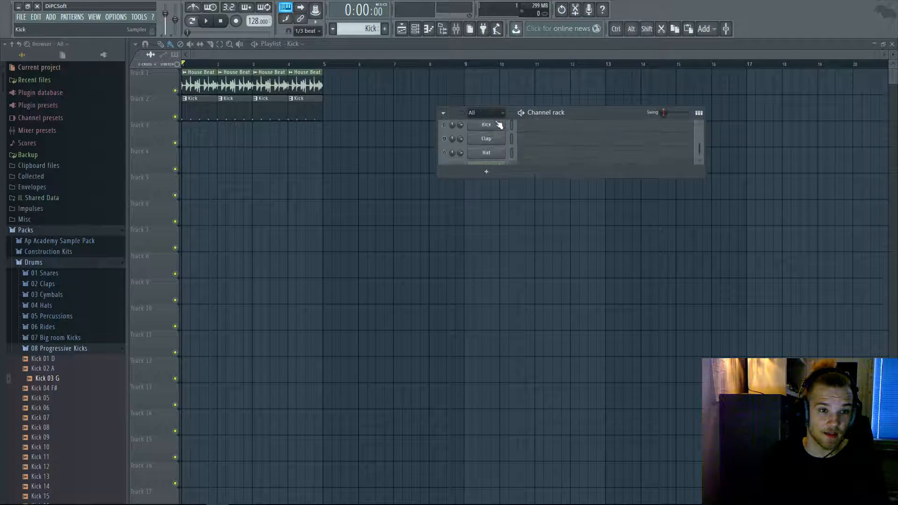
- Open the new compressor's controls, close the mixer and channel settings, and shift the channel rack
{"action": "left_click", "coordinate": [481, 140]}
{"action": "double_click", "coordinate": [689, 186]}
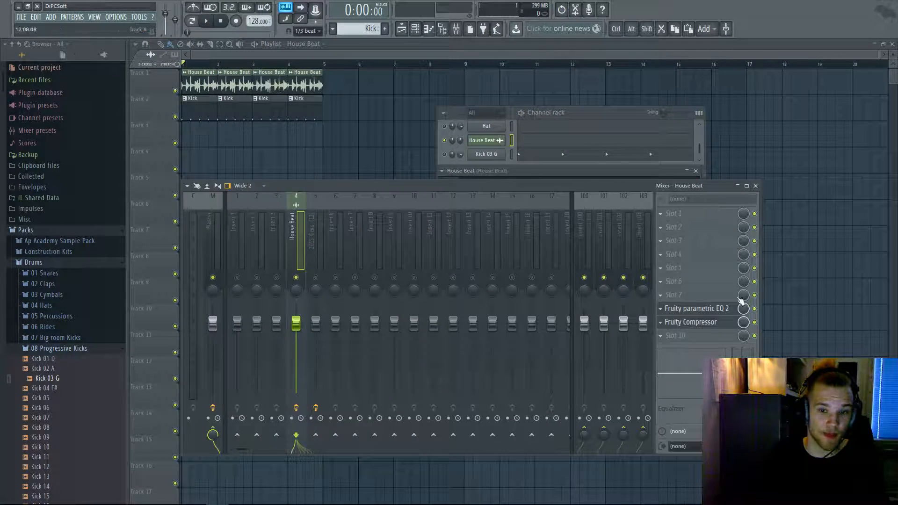
{"action": "left_click", "coordinate": [696, 323]}
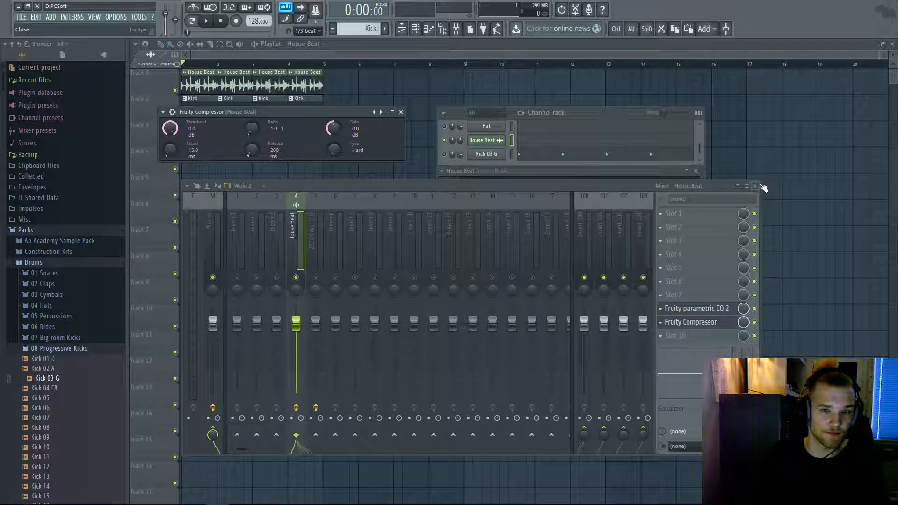
{"action": "left_click", "coordinate": [760, 186]}
{"action": "left_click", "coordinate": [698, 171]}
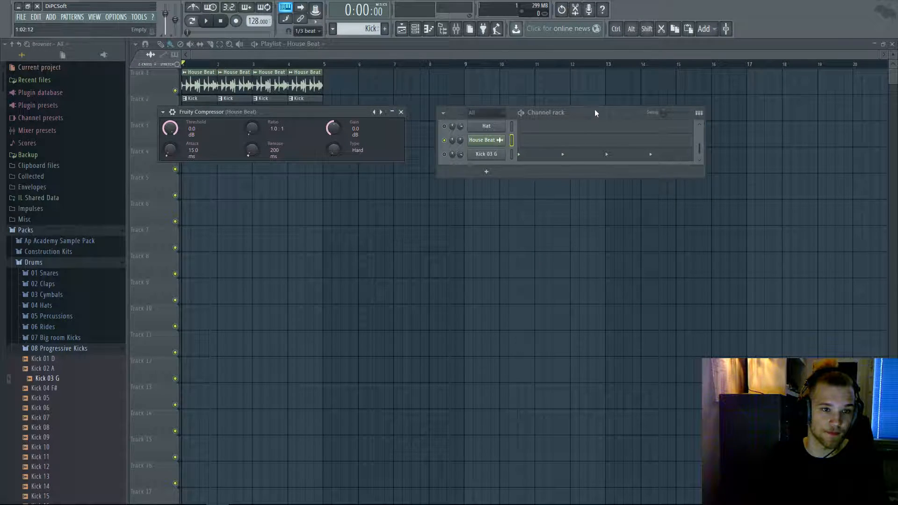
{"action": "left_click_drag", "start_coordinate": [591, 110], "coordinate": [649, 85]}
- Enlarge the channel rack to show all five channels and park the compressor beneath it
{"action": "left_click_drag", "start_coordinate": [651, 146], "coordinate": [655, 238]}
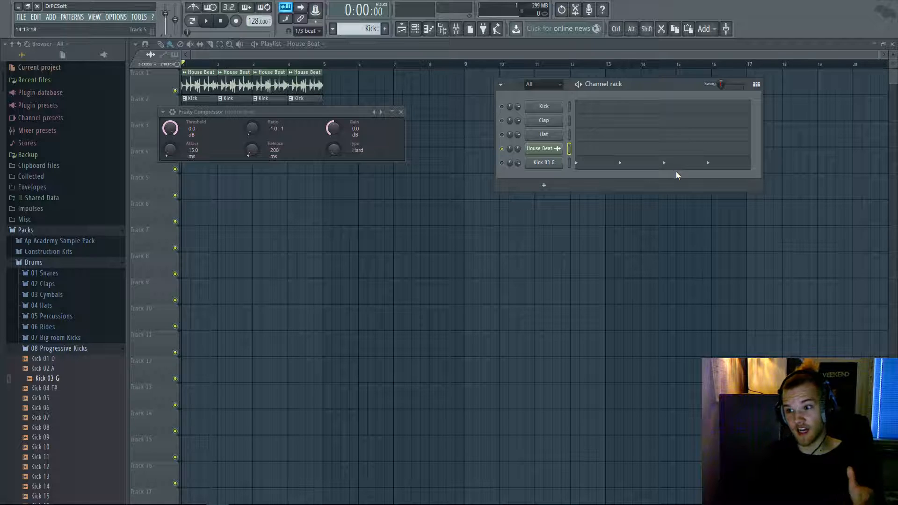
{"action": "left_click_drag", "start_coordinate": [346, 115], "coordinate": [681, 203]}
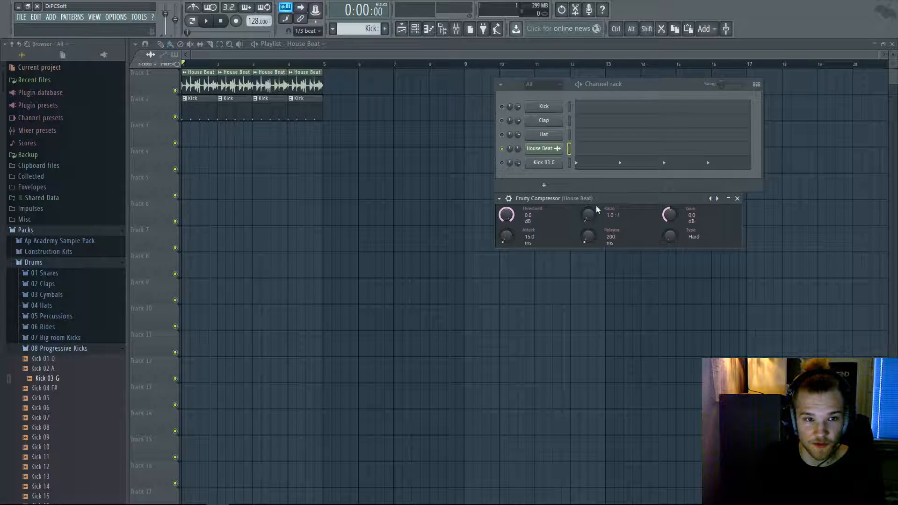
{"action": "left_click", "coordinate": [554, 156]}
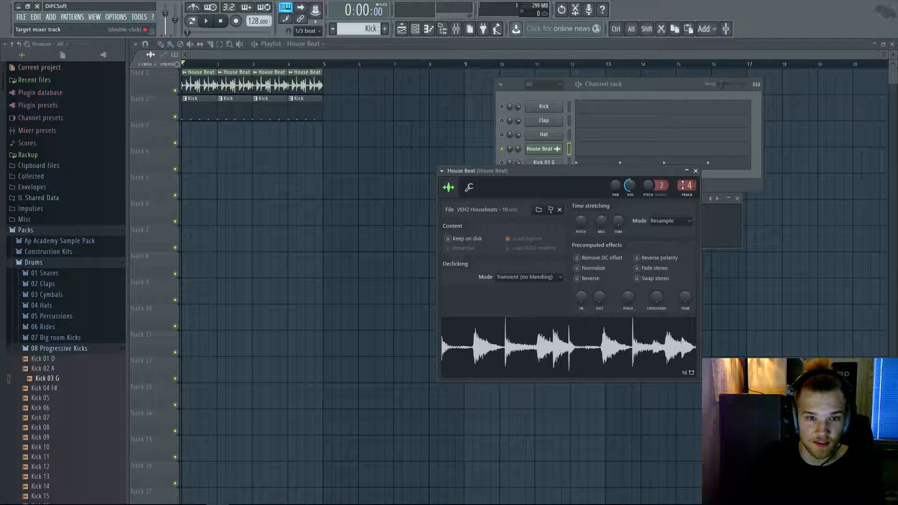
- Reopen the House Beat mixer insert and bring up the options for effect slot 5
{"action": "left_click", "coordinate": [696, 170]}
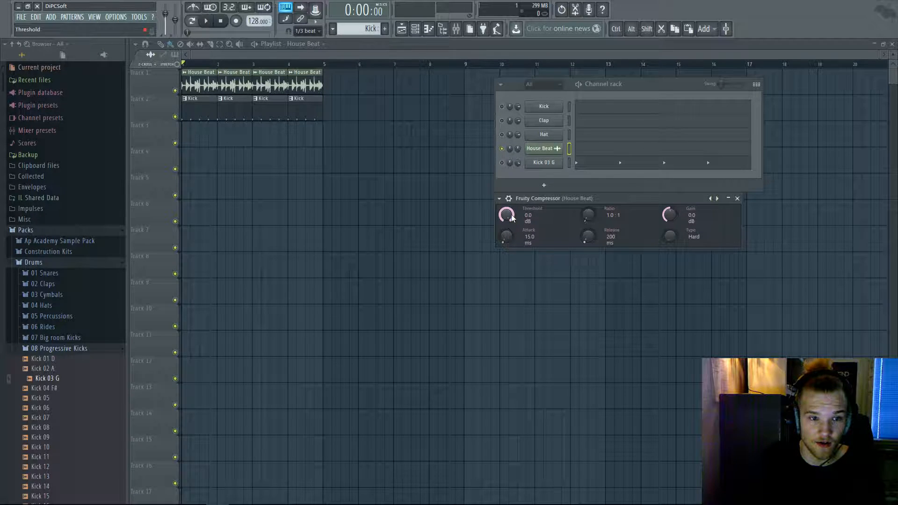
{"action": "left_click", "coordinate": [544, 153]}
{"action": "double_click", "coordinate": [687, 186]}
{"action": "left_click", "coordinate": [662, 266]}
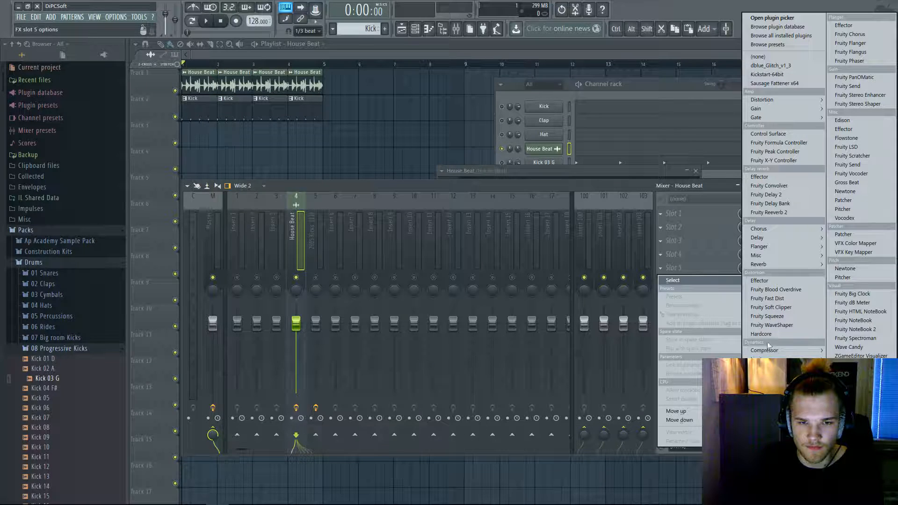
- Audition the beat from the Master track, then return to the House Beat insert's EQ and compressor
{"action": "left_click", "coordinate": [630, 185]}
{"action": "left_click_drag", "start_coordinate": [650, 96], "coordinate": [664, 96]}
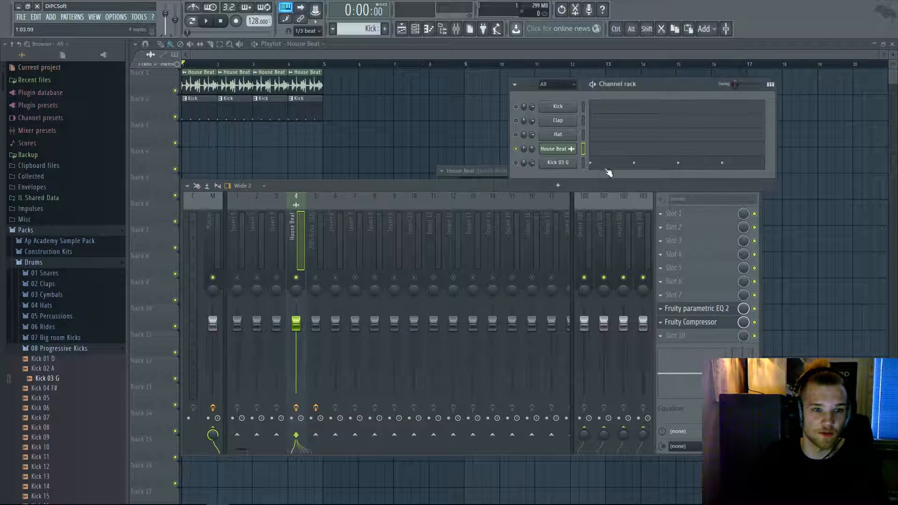
{"action": "key", "text": "space"}
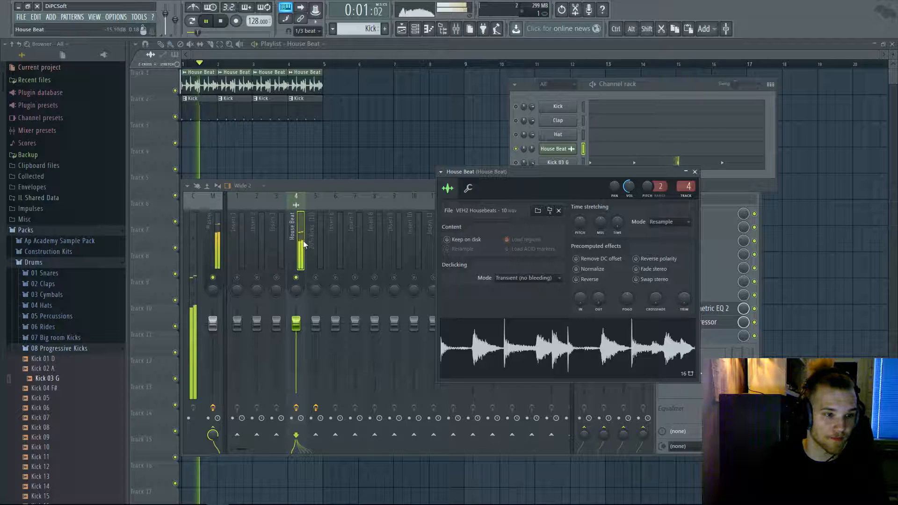
{"action": "left_click", "coordinate": [324, 199]}
{"action": "left_click", "coordinate": [209, 304]}
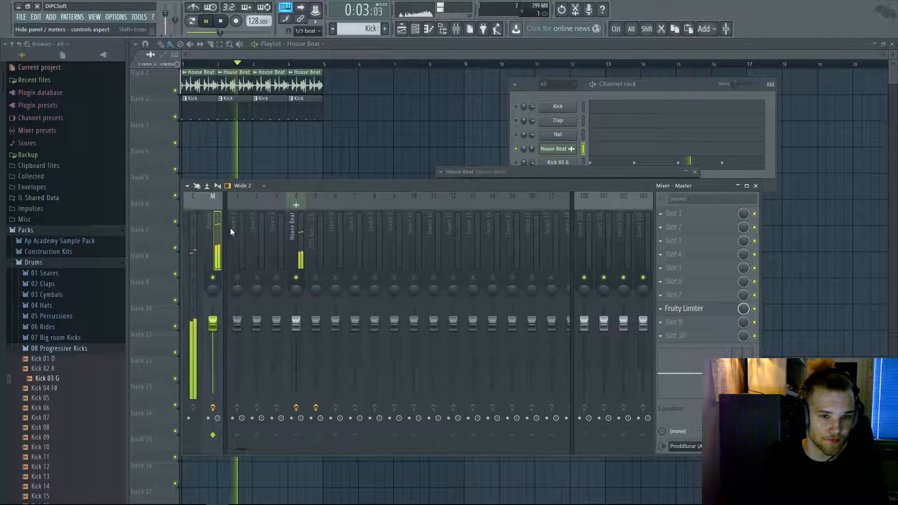
{"action": "key", "text": "space"}
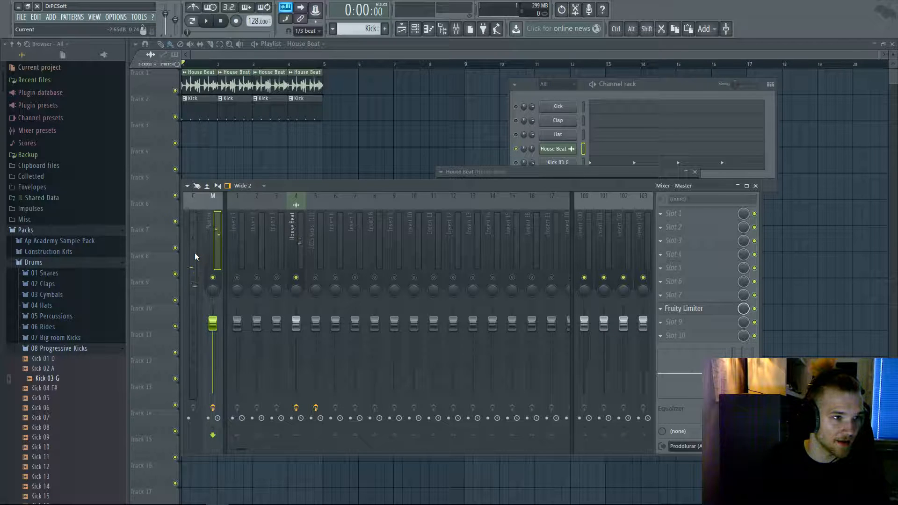
{"action": "key", "text": "space"}
{"action": "key", "text": "space"}
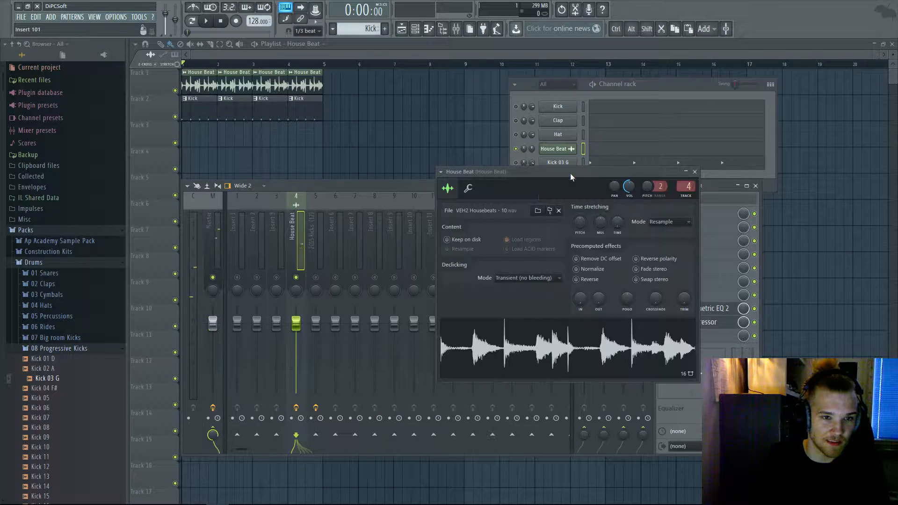
{"action": "left_click", "coordinate": [716, 186]}
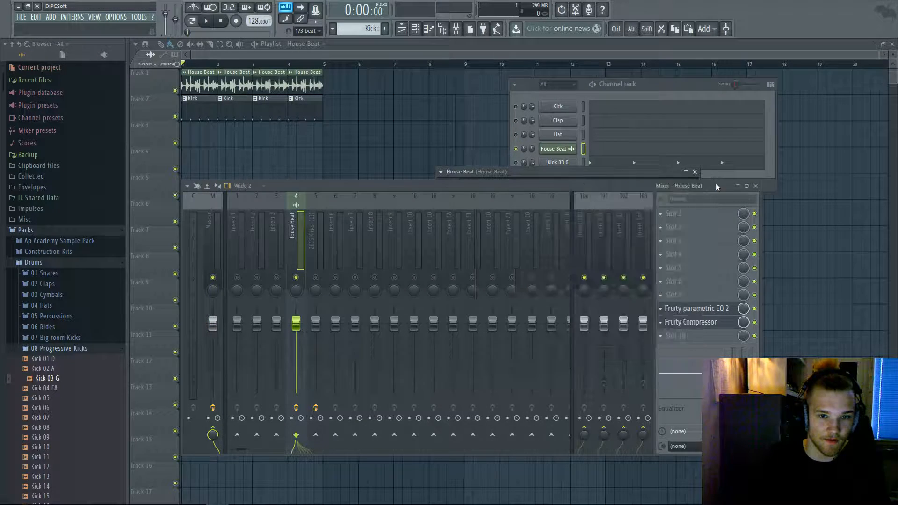
- Try a -3.0 dB threshold on the House Beat compressor, then reset threshold and gain to 0 dB
{"action": "left_click", "coordinate": [691, 322]}
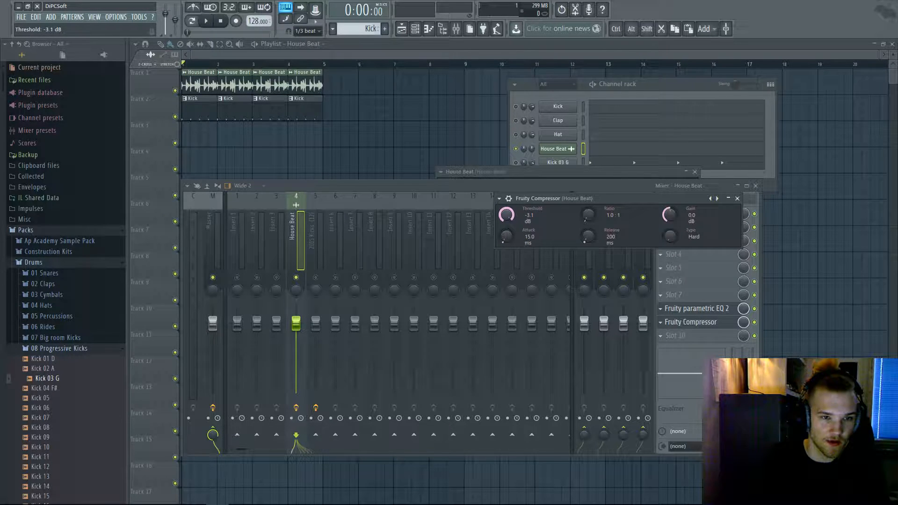
{"action": "left_click_drag", "start_coordinate": [506, 215], "coordinate": [506, 214]}
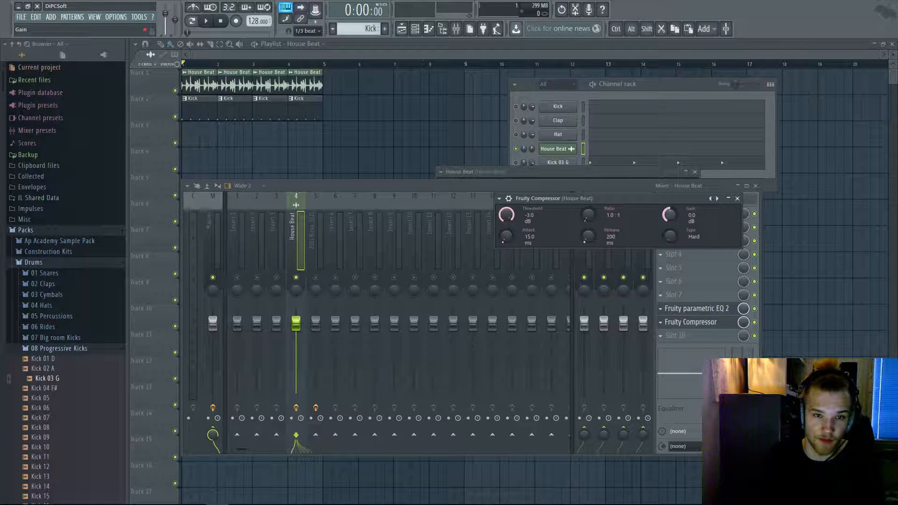
{"action": "right_click", "coordinate": [670, 214]}
{"action": "left_click", "coordinate": [680, 221]}
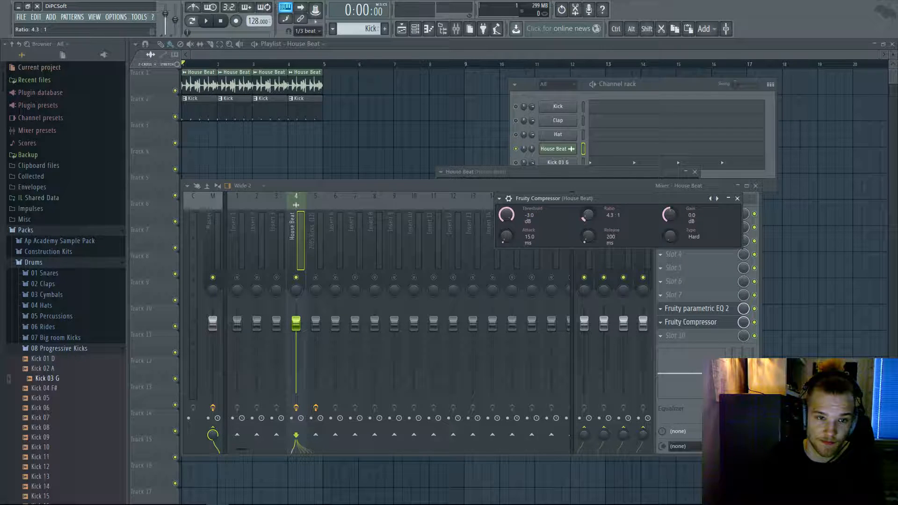
{"action": "scroll", "coordinate": [508, 215], "scroll_direction": "down", "scroll_amount": 1}
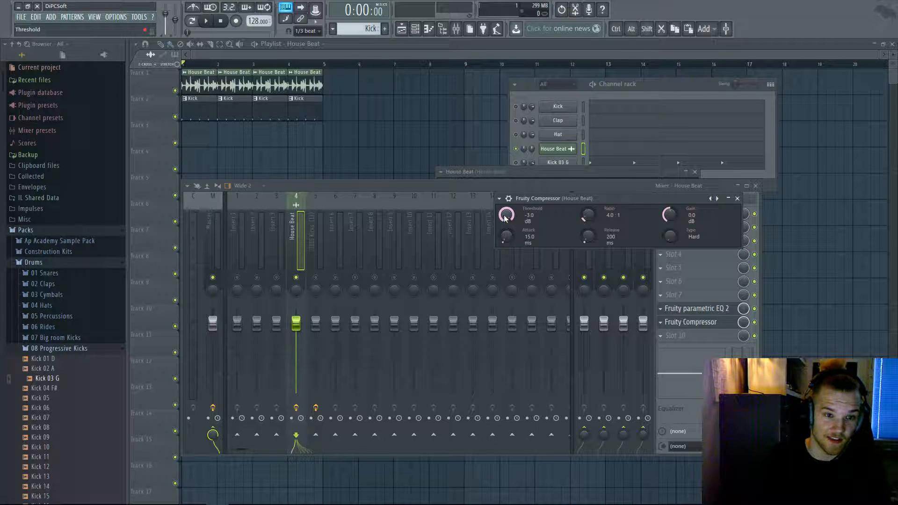
{"action": "key", "text": "space"}
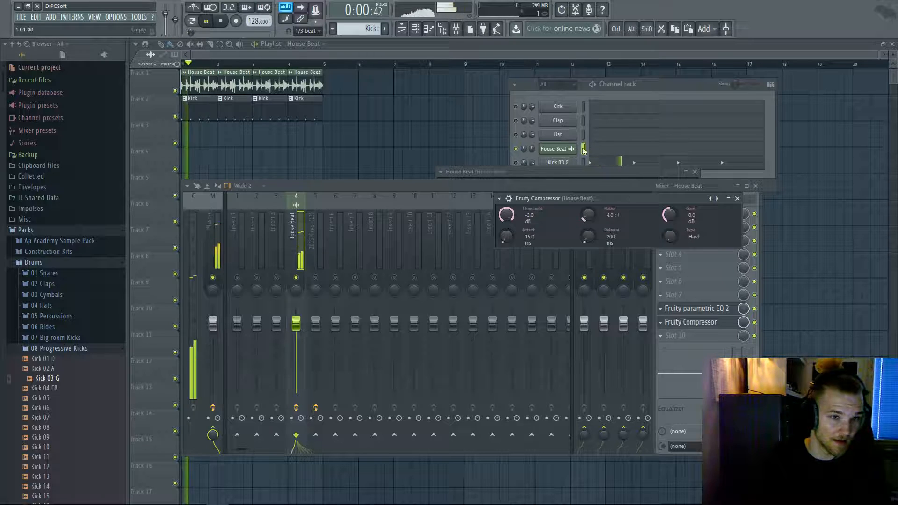
{"action": "right_click", "coordinate": [505, 216]}
{"action": "left_click", "coordinate": [520, 220]}
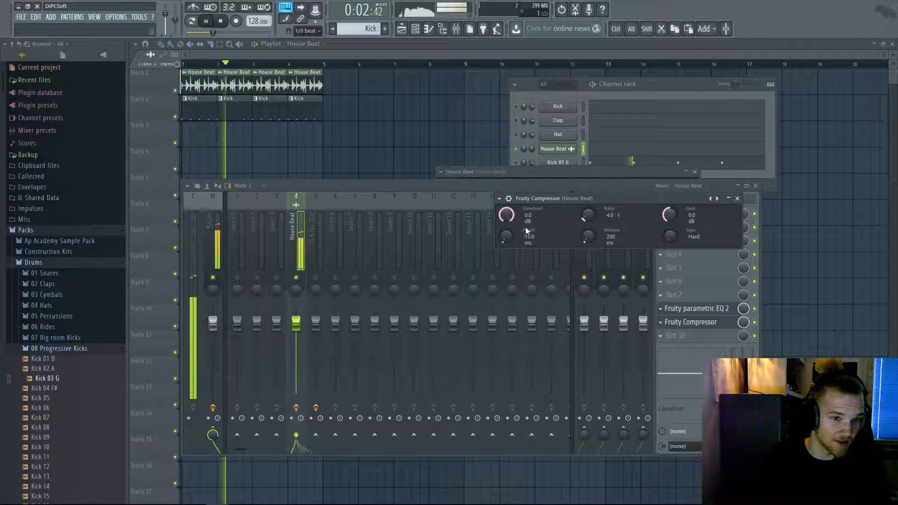
{"action": "key", "text": "space"}
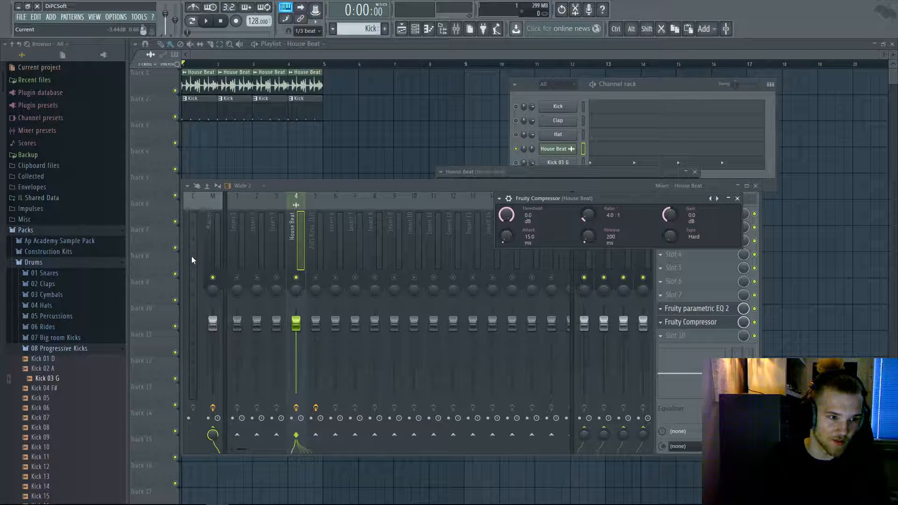
- Dial in -9.0 dB threshold, 4.0:1 ratio, 870 ms release and 4.0 dB gain while listening
{"action": "left_click_drag", "start_coordinate": [506, 214], "coordinate": [506, 217]}
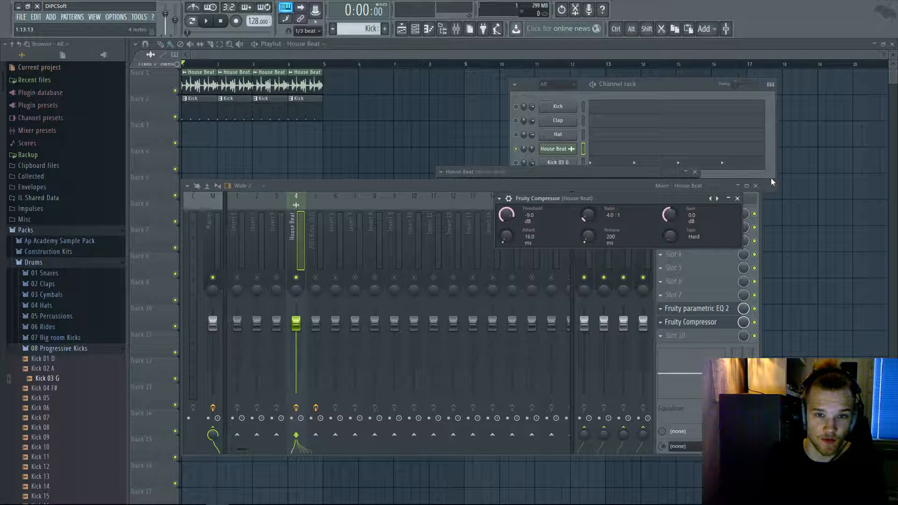
{"action": "left_click", "coordinate": [557, 148]}
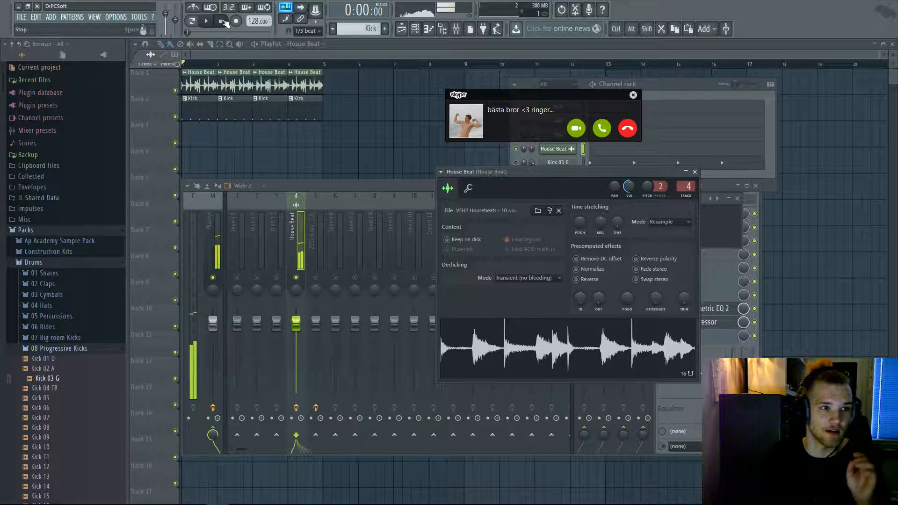
{"action": "left_click", "coordinate": [627, 132]}
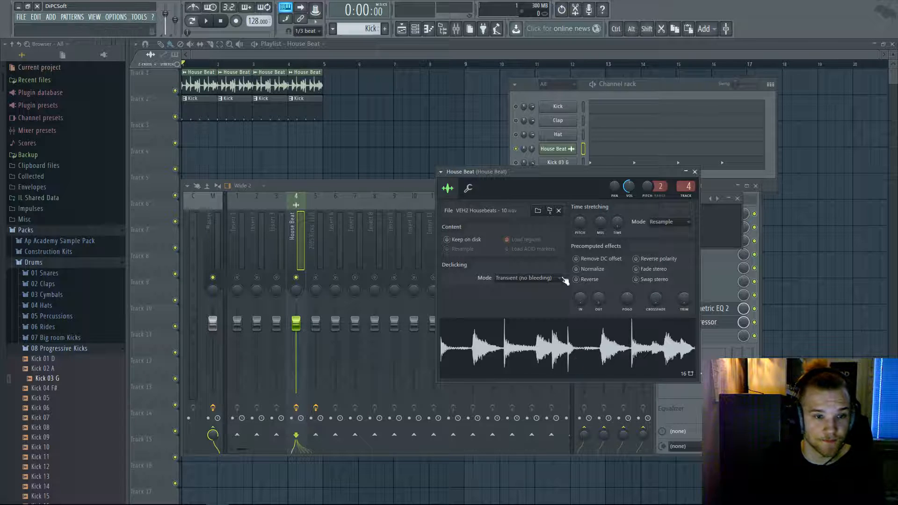
{"action": "left_click", "coordinate": [694, 172]}
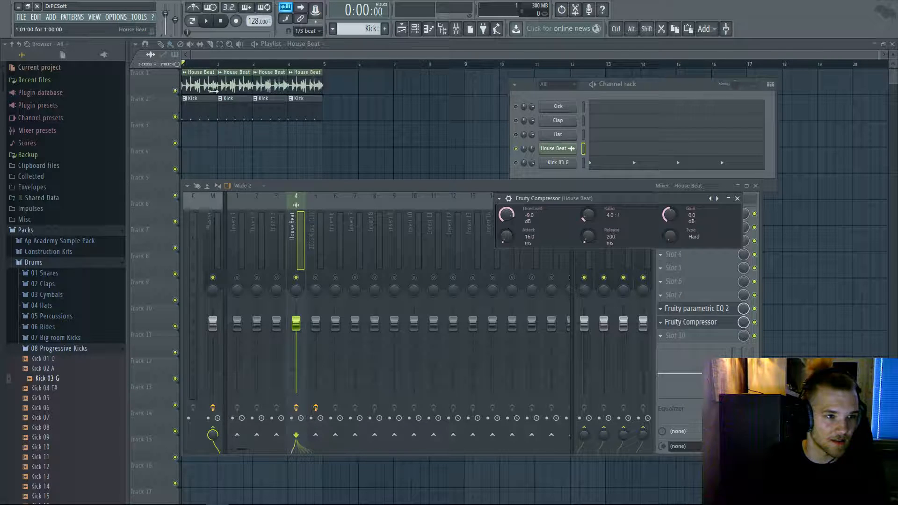
{"action": "left_click_drag", "start_coordinate": [588, 237], "coordinate": [588, 220]}
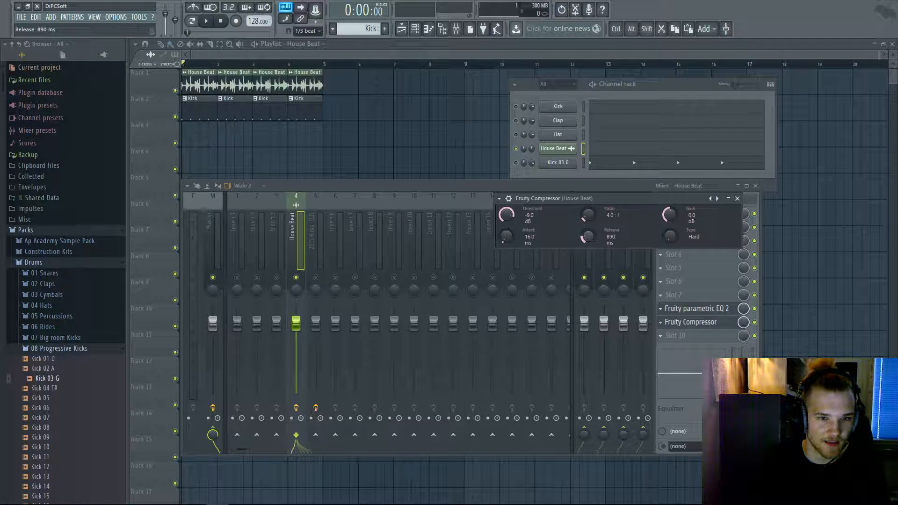
{"action": "key", "text": "space"}
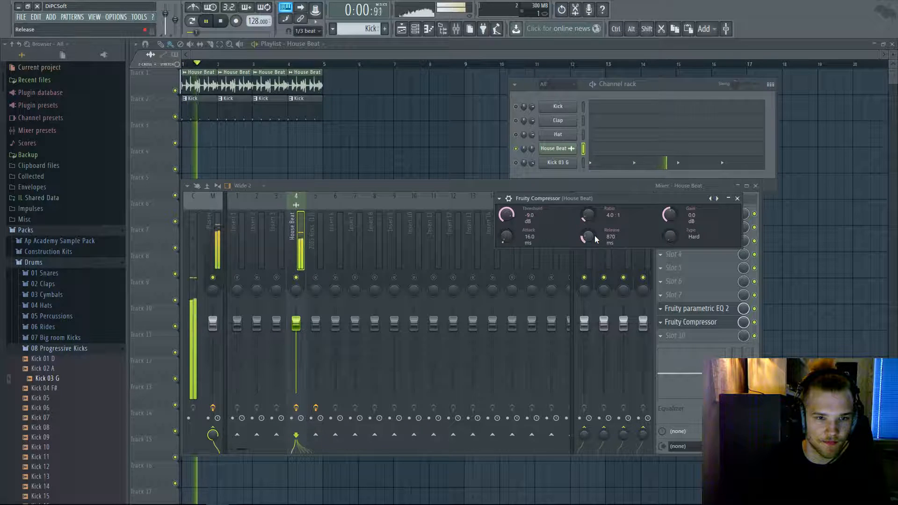
{"action": "left_click_drag", "start_coordinate": [588, 217], "coordinate": [587, 215]}
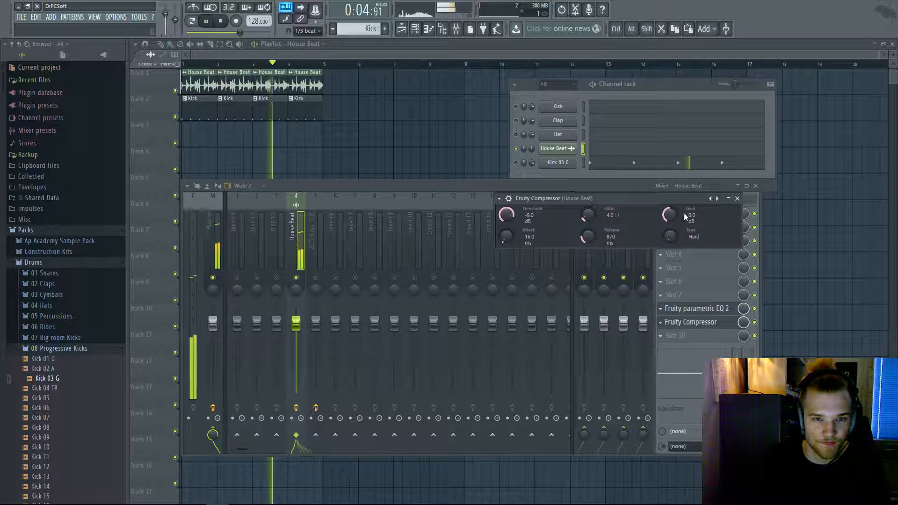
{"action": "key", "text": "space"}
{"action": "left_click_drag", "start_coordinate": [670, 215], "coordinate": [670, 213]}
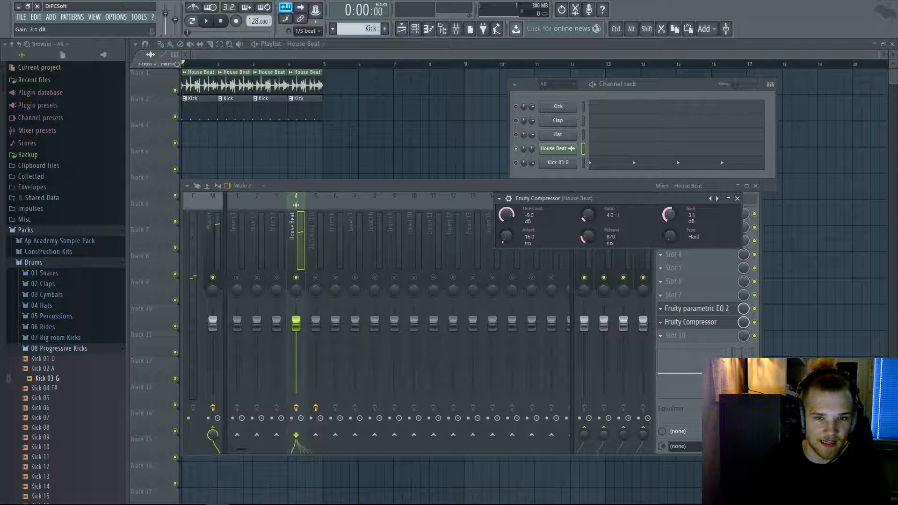
{"action": "key", "text": "space"}
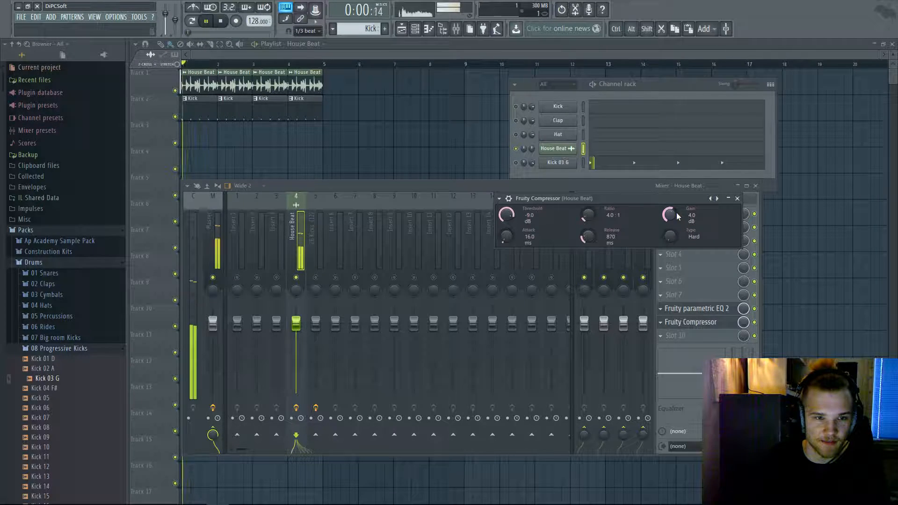
- Bring the mixer in front of the compressor and replay the beat, checking the House Beat channel's mute options
{"action": "left_click", "coordinate": [755, 323]}
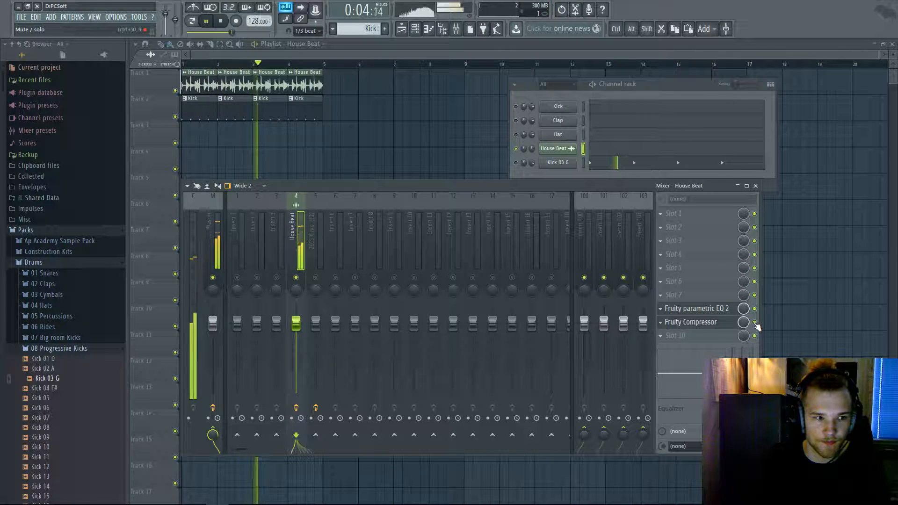
{"action": "key", "text": "space"}
{"action": "key", "text": "space"}
{"action": "key", "text": "space"}
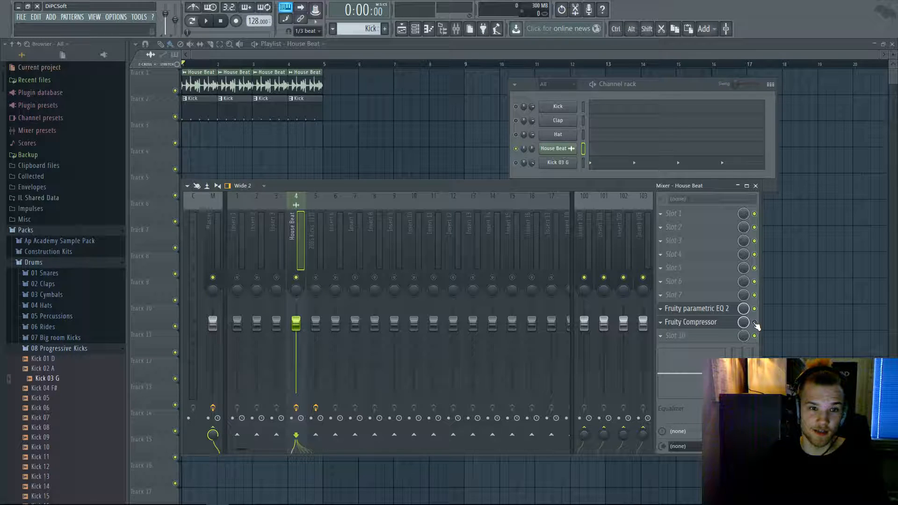
{"action": "right_click", "coordinate": [516, 150]}
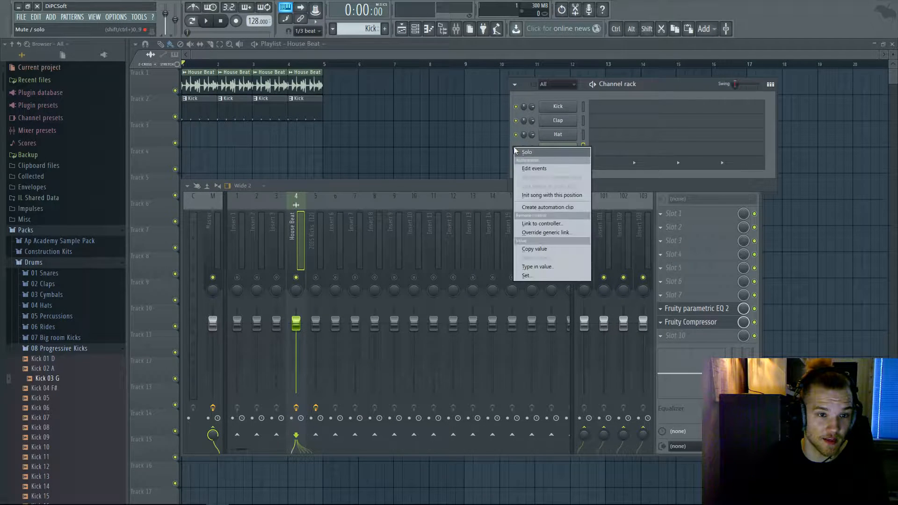
{"action": "left_click", "coordinate": [518, 152]}
{"action": "right_click", "coordinate": [517, 150]}
{"action": "left_click", "coordinate": [519, 153]}
{"action": "key", "text": "space"}
{"action": "left_click", "coordinate": [506, 177]}
{"action": "key", "text": "space"}
- Unmute mixer inserts 5, 3, 2 and 1, leaving insert 6 un-soloed so every track plays
{"action": "left_click", "coordinate": [456, 29]}
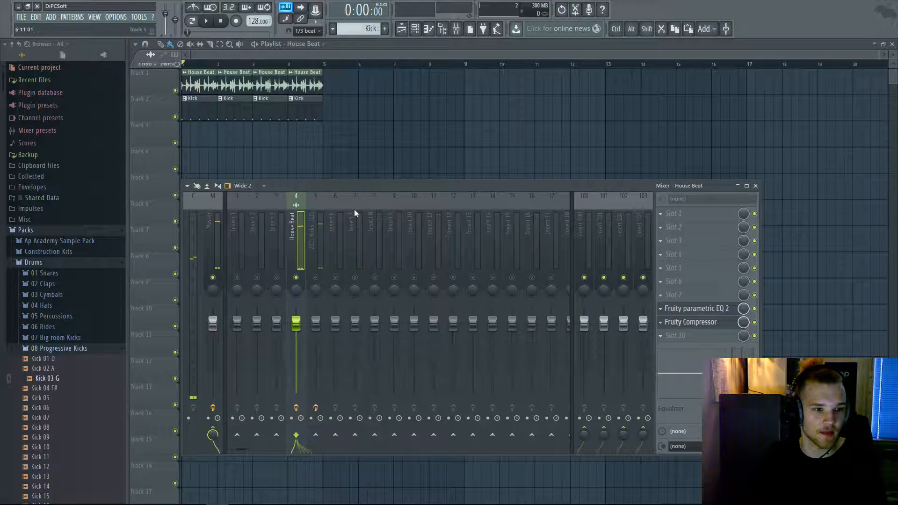
{"action": "left_click", "coordinate": [317, 279]}
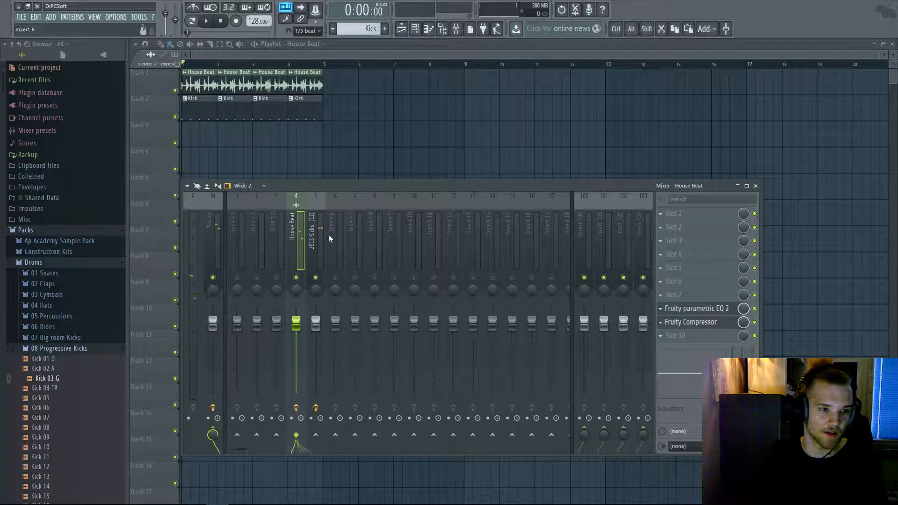
{"action": "left_click", "coordinate": [277, 278]}
{"action": "left_click", "coordinate": [251, 280]}
{"action": "left_click", "coordinate": [242, 280]}
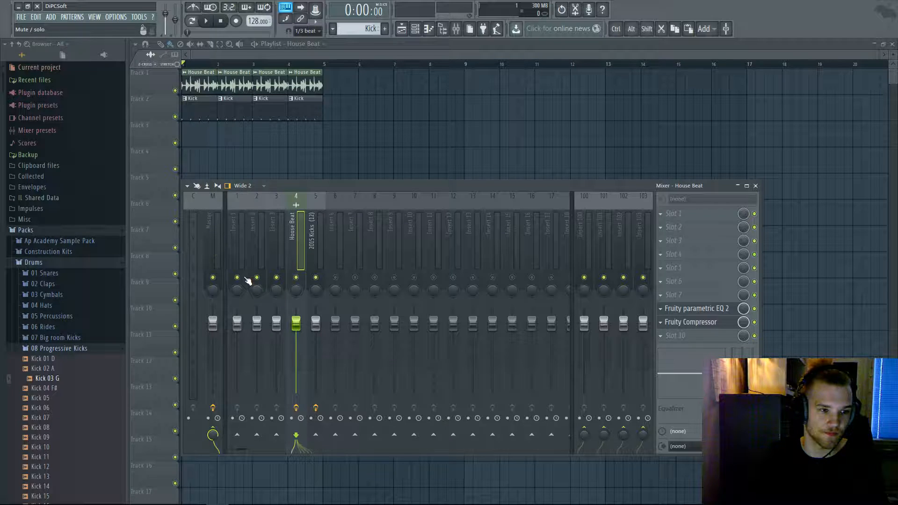
{"action": "right_click", "coordinate": [336, 279]}
{"action": "right_click", "coordinate": [336, 279]}
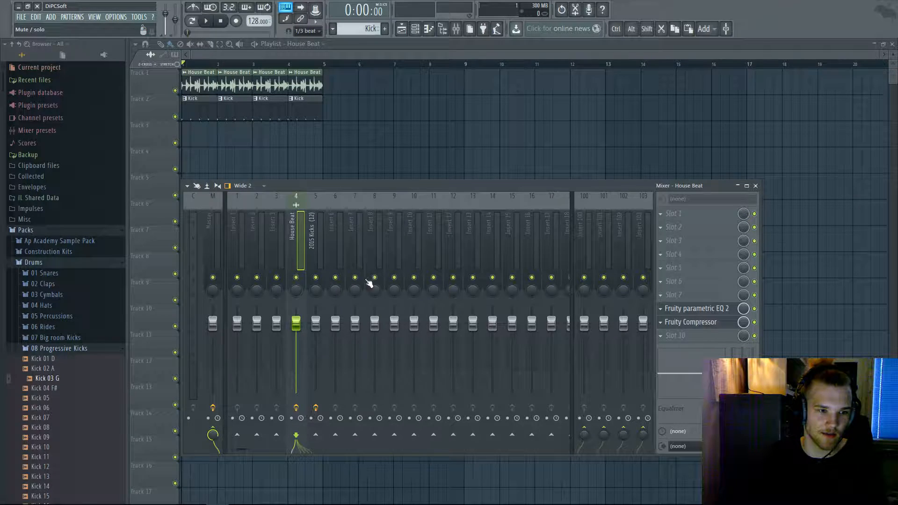
- Play the full arrangement from the playlist, then bring the mixer back up
{"action": "key", "text": "F9"}
{"action": "key", "text": "space"}
{"action": "left_click", "coordinate": [428, 29]}
{"action": "left_click", "coordinate": [429, 28]}
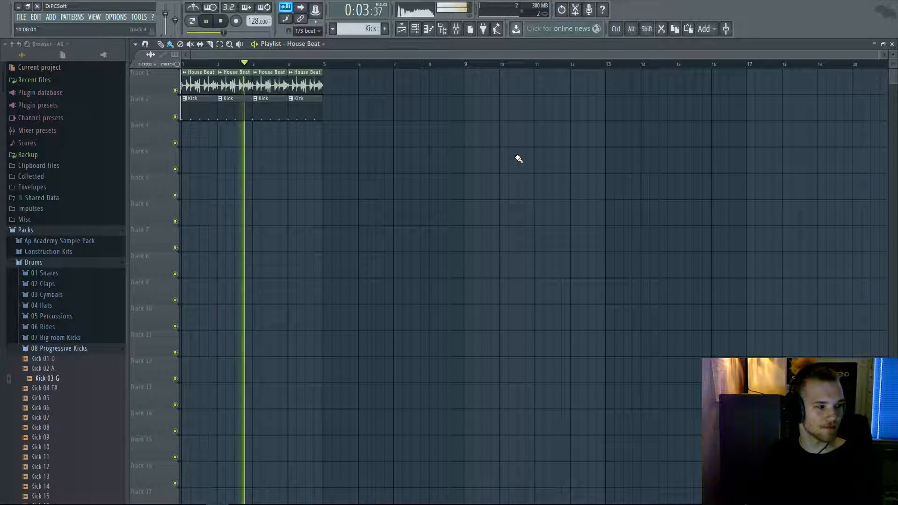
{"action": "left_click", "coordinate": [454, 33]}
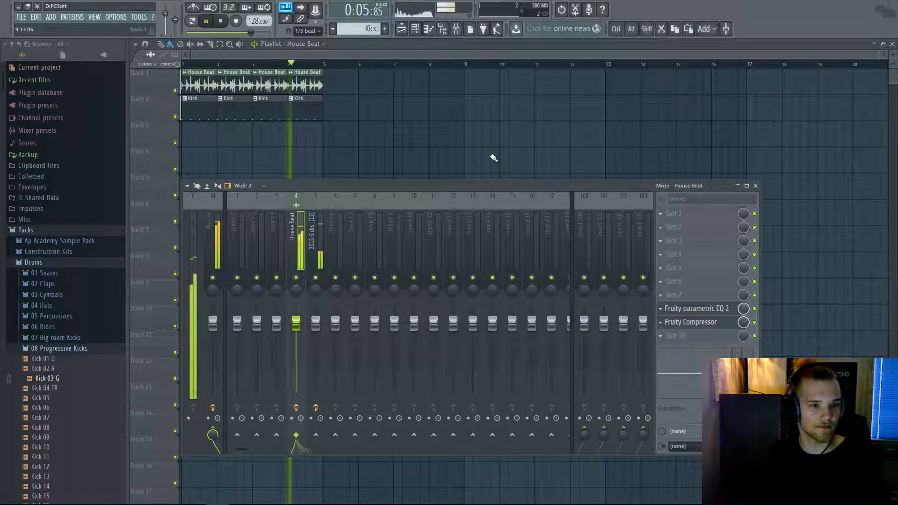
- Load Fruity Compressor into an empty effect slot on the 2015 Kicks insert
{"action": "left_click", "coordinate": [324, 255]}
{"action": "key", "text": "space"}
{"action": "left_click", "coordinate": [660, 331]}
{"action": "mouse_move", "coordinate": [661, 331]}
{"action": "mouse_move", "coordinate": [790, 105]}
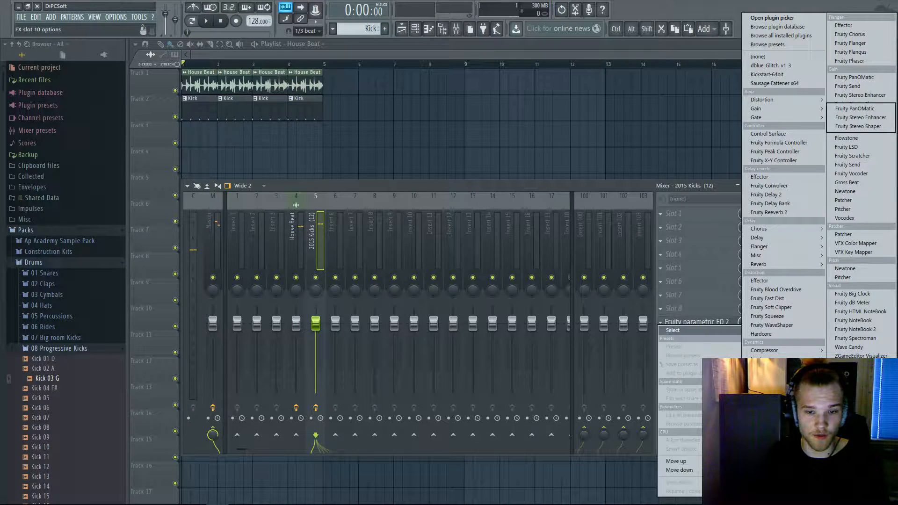
{"action": "mouse_move", "coordinate": [795, 350]}
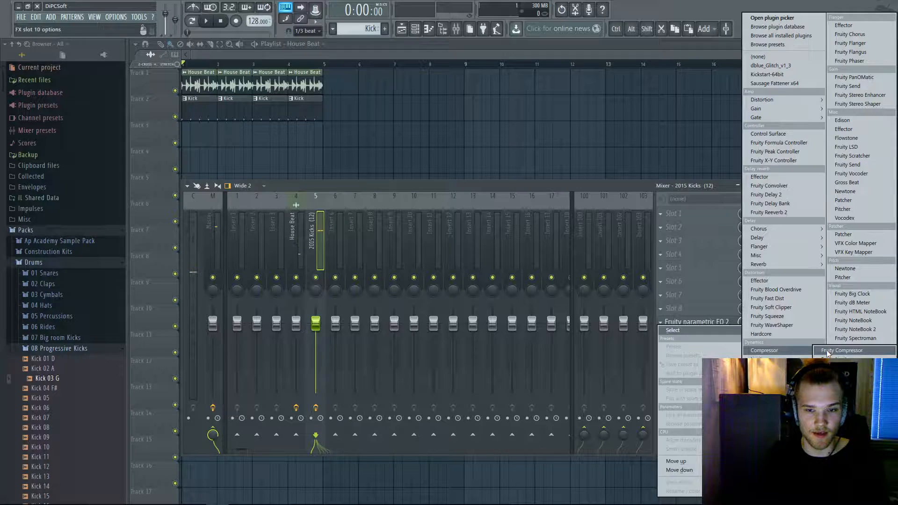
{"action": "left_click", "coordinate": [827, 350]}
- Solo the kick, pull the compressor threshold down to about -10 dB, and lengthen its release
{"action": "left_click_drag", "start_coordinate": [207, 165], "coordinate": [208, 175]}
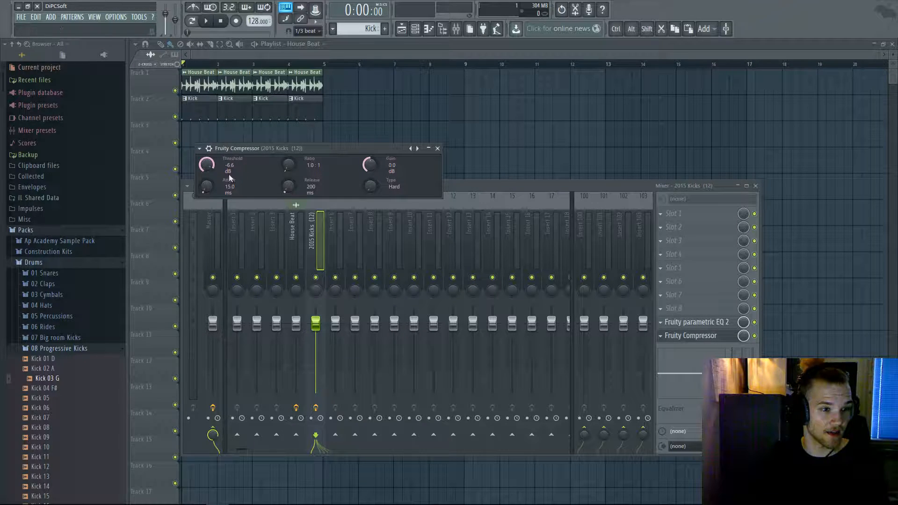
{"action": "key", "text": "space"}
{"action": "right_click", "coordinate": [316, 278]}
{"action": "key", "text": "space"}
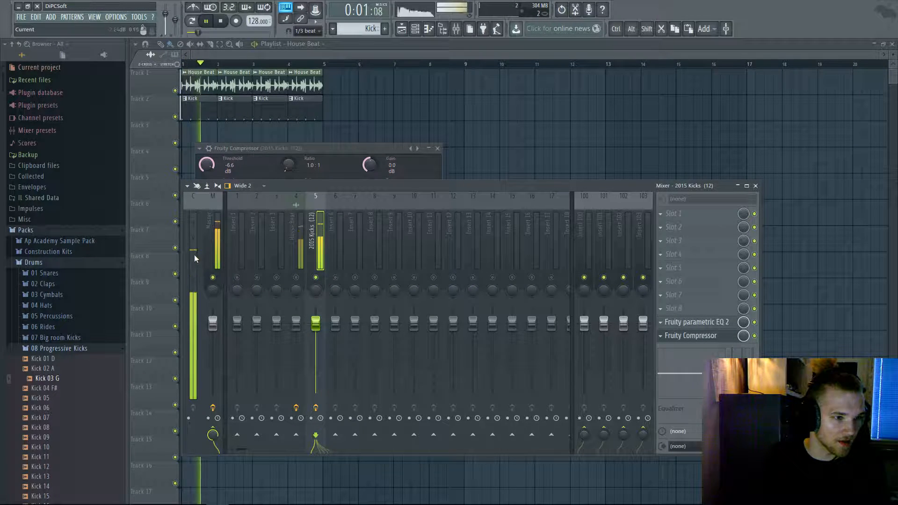
{"action": "left_click_drag", "start_coordinate": [206, 165], "coordinate": [207, 175]}
{"action": "key", "text": "space"}
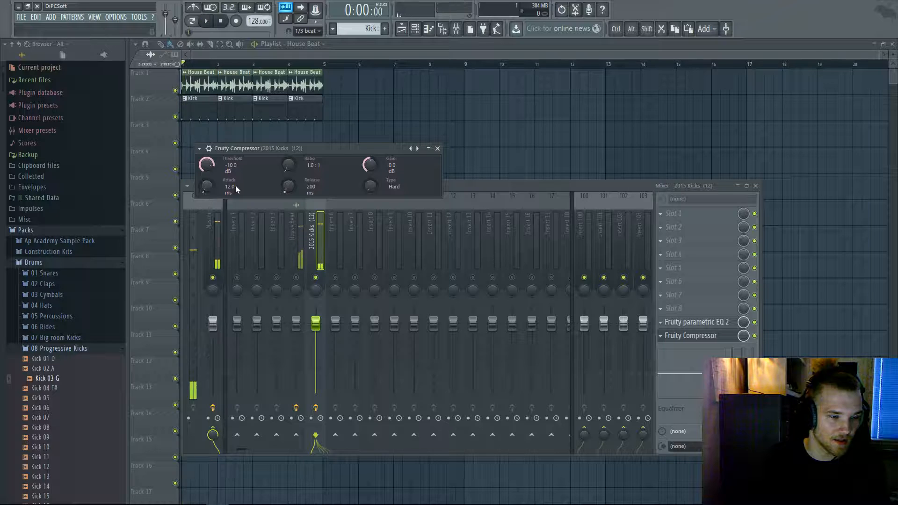
{"action": "left_click_drag", "start_coordinate": [288, 187], "coordinate": [290, 161]}
{"action": "key", "text": "space"}
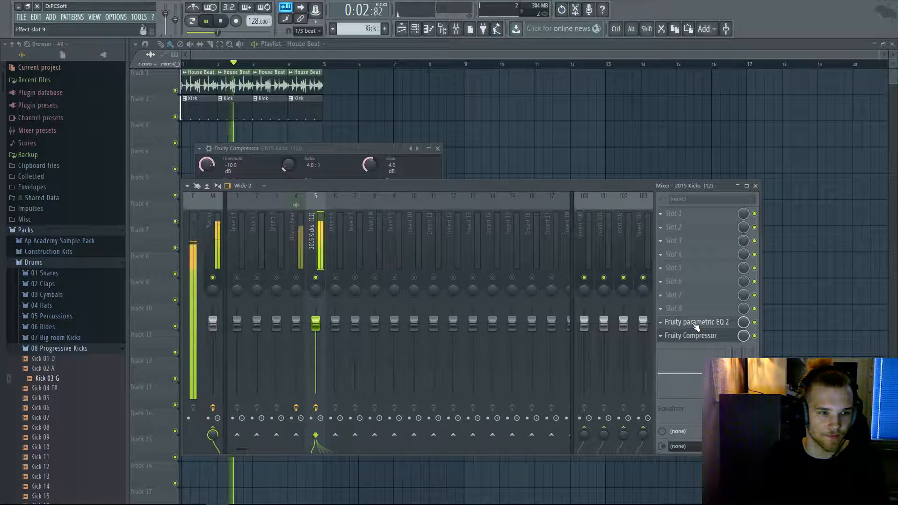
- Move the kick EQ's band 5 near 651 Hz, flatten bands 3 and 6, then un-solo insert 5
{"action": "left_click", "coordinate": [697, 323]}
{"action": "key", "text": "space"}
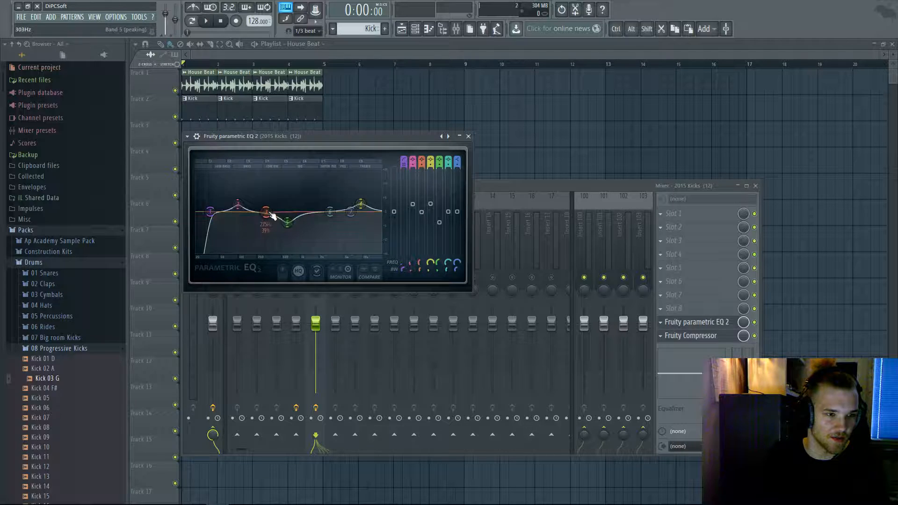
{"action": "key", "text": "space"}
{"action": "left_click_drag", "start_coordinate": [283, 222], "coordinate": [331, 210]}
{"action": "key", "text": "ctrl+z"}
{"action": "right_click", "coordinate": [329, 209]}
{"action": "left_click", "coordinate": [340, 220]}
{"action": "key", "text": "space"}
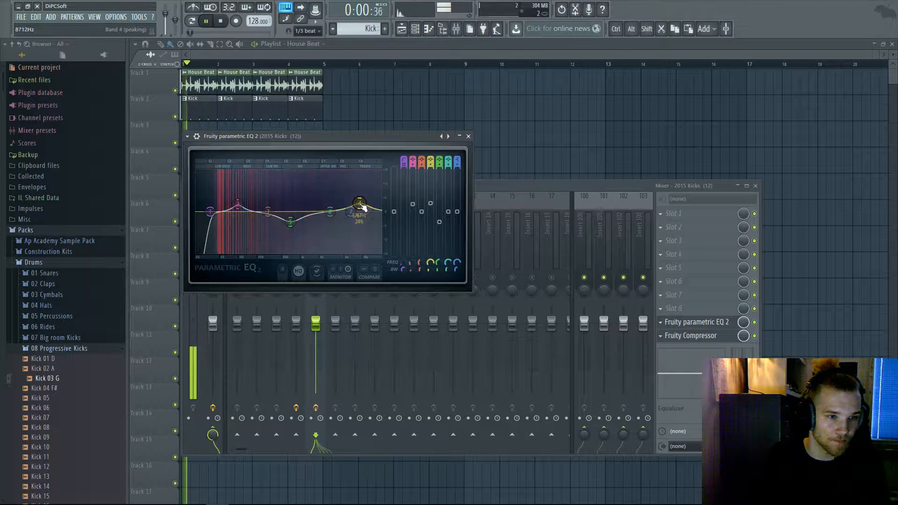
{"action": "left_click", "coordinate": [631, 188]}
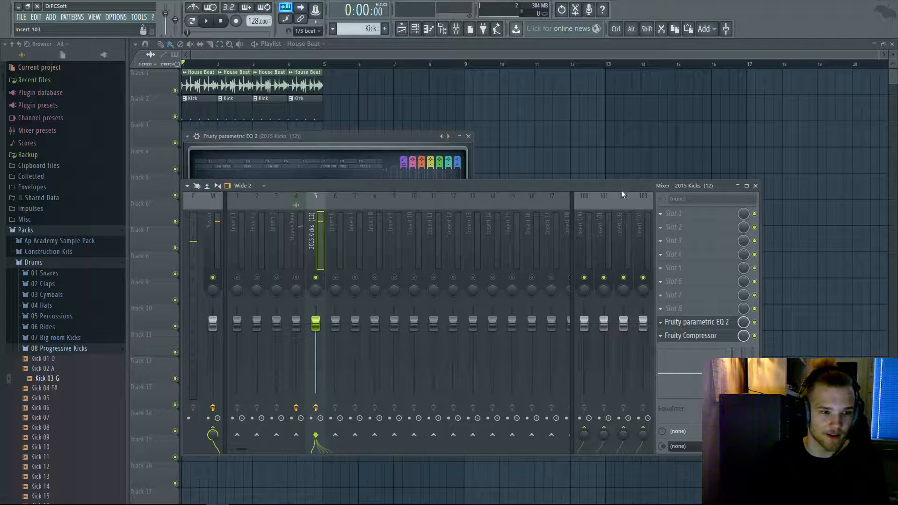
{"action": "right_click", "coordinate": [316, 278]}
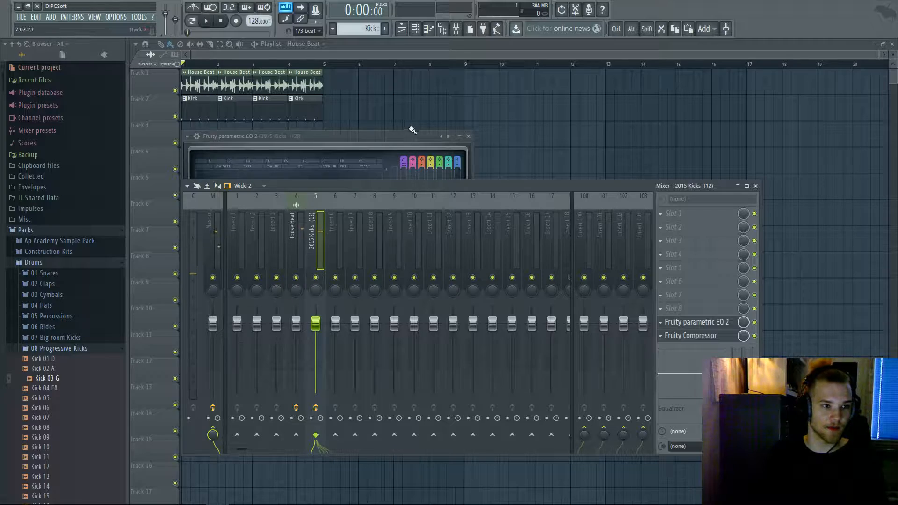
- Play the song back, then reopen the channel rack with the mixer below it
{"action": "key", "text": "F12"}
{"action": "left_click", "coordinate": [415, 29]}
{"action": "key", "text": "space"}
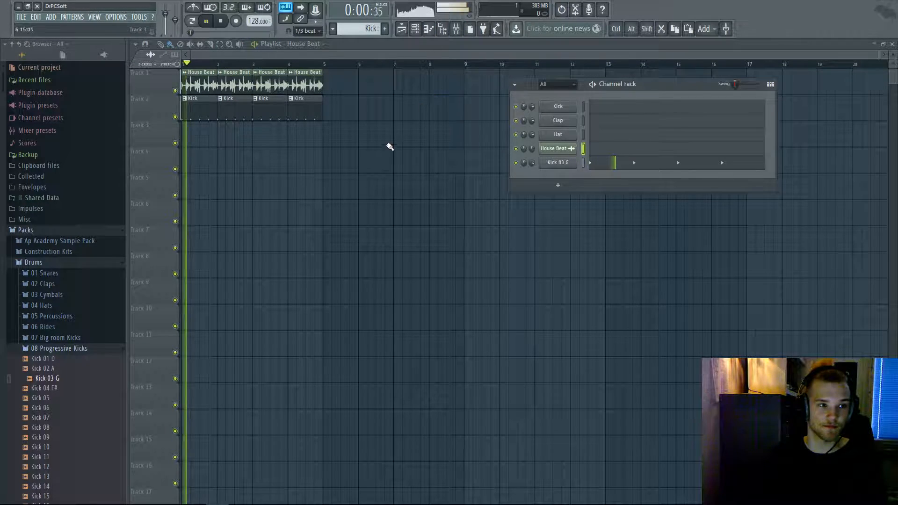
{"action": "key", "text": "F9"}
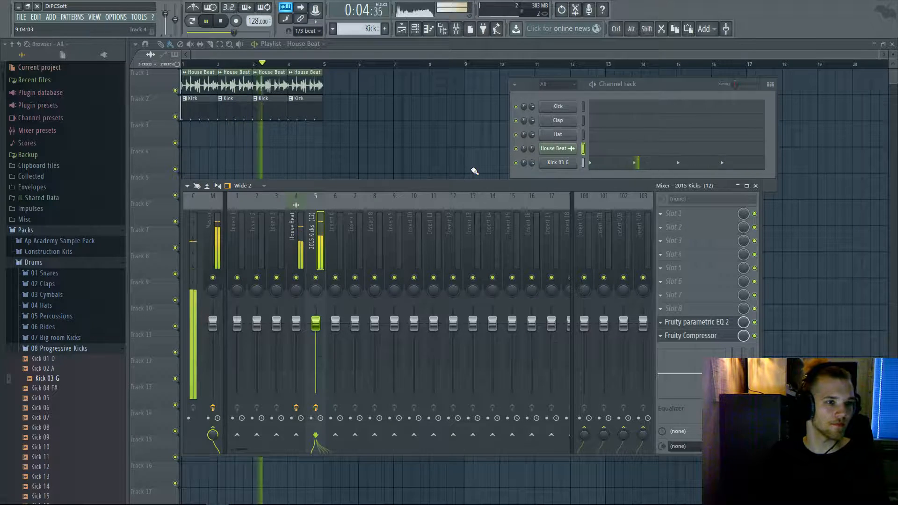
{"action": "key", "text": "F12"}
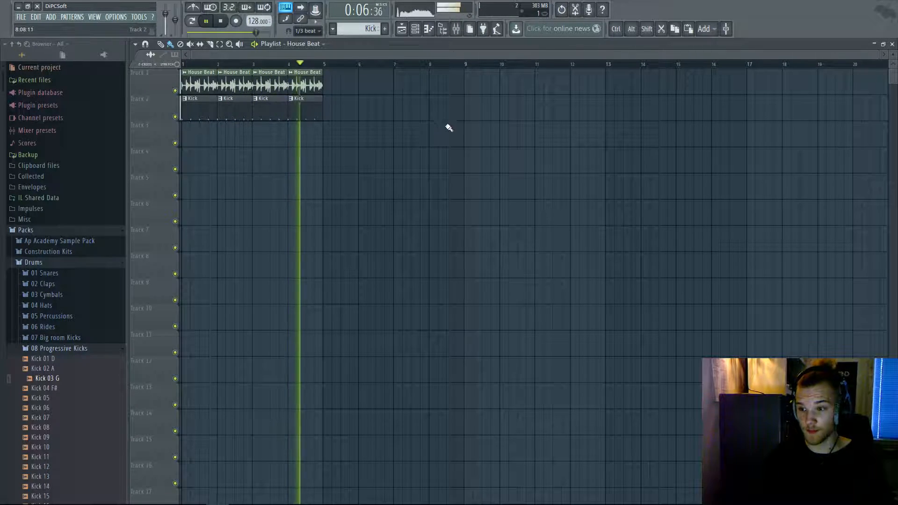
{"action": "key", "text": "space"}
{"action": "left_click", "coordinate": [417, 31]}
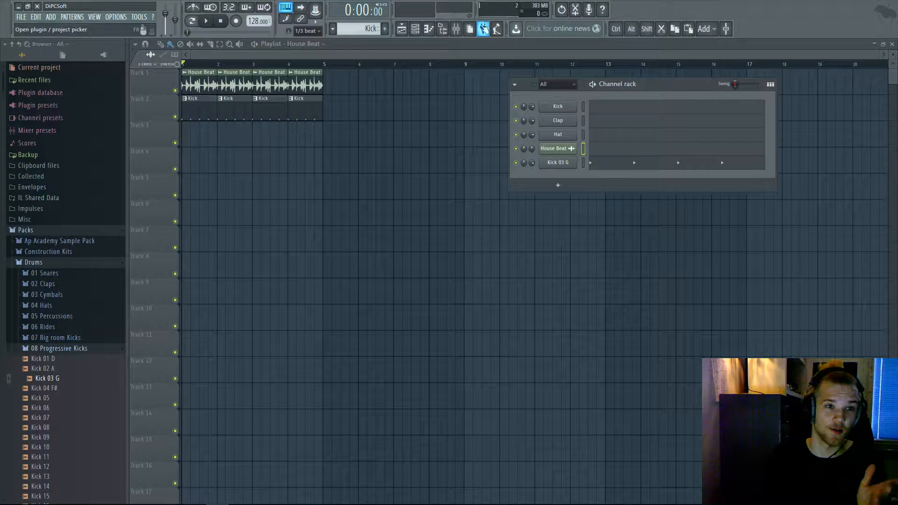
{"action": "left_click", "coordinate": [456, 29]}
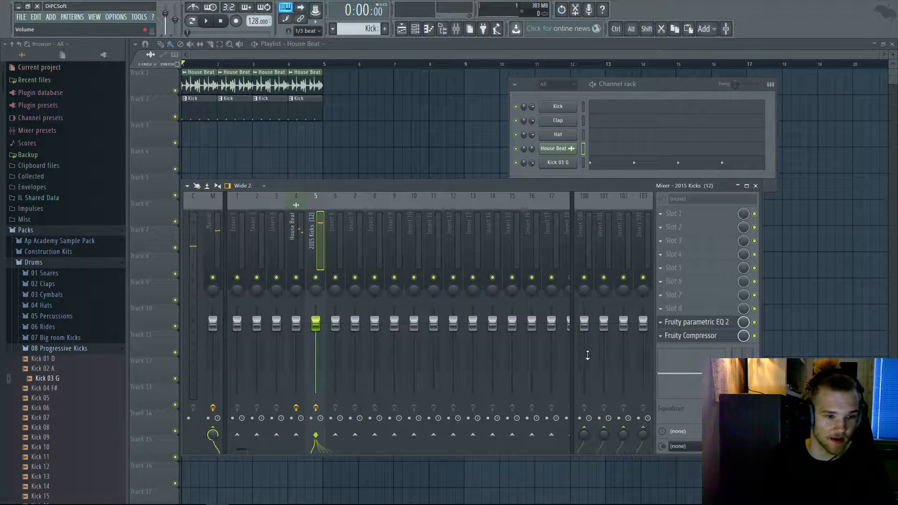
- Step through the House Beat, Current and 2015 Kicks inserts during playback, then select the Master with its Fruity Limiter
{"action": "left_click", "coordinate": [292, 253]}
{"action": "key", "text": "space"}
{"action": "left_click", "coordinate": [784, 299]}
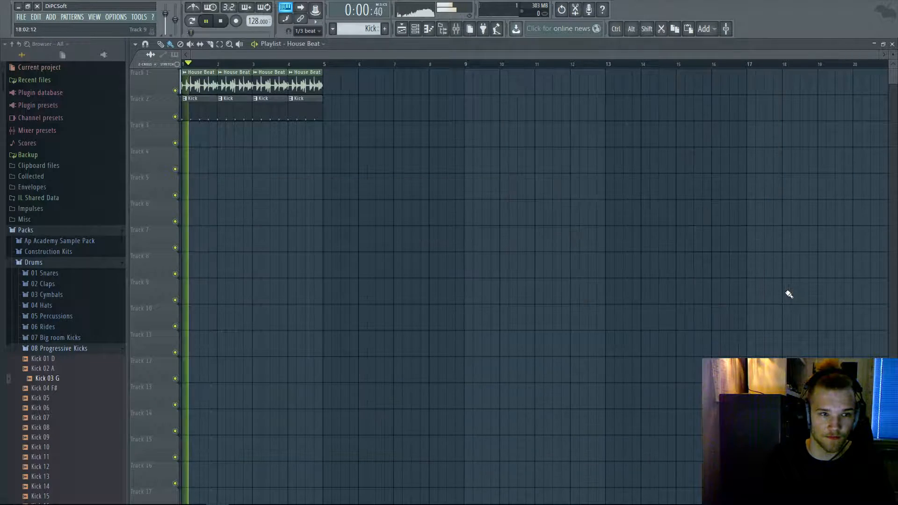
{"action": "left_click", "coordinate": [456, 28]}
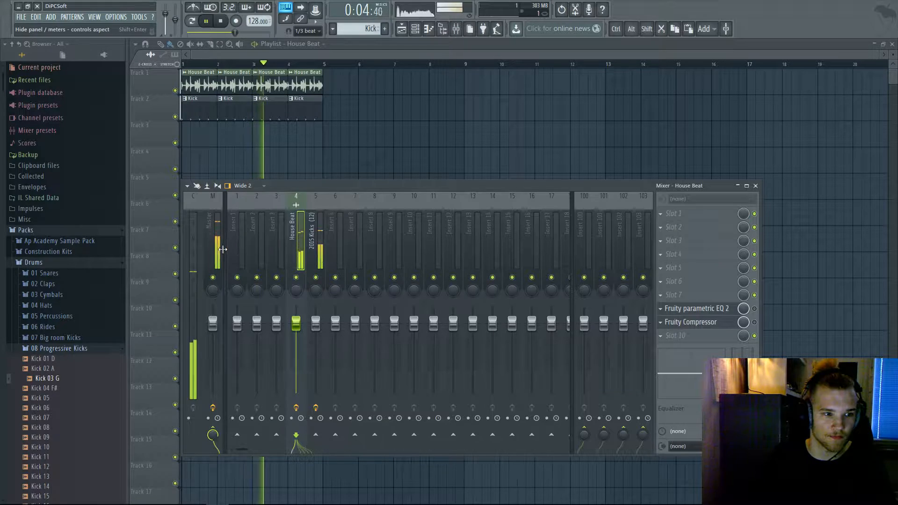
{"action": "left_click", "coordinate": [190, 250]}
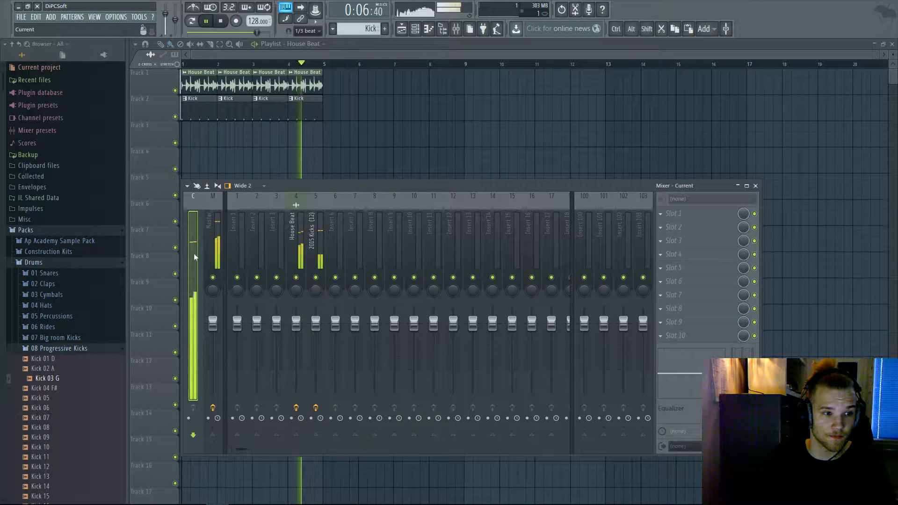
{"action": "left_click", "coordinate": [319, 254]}
{"action": "key", "text": "space"}
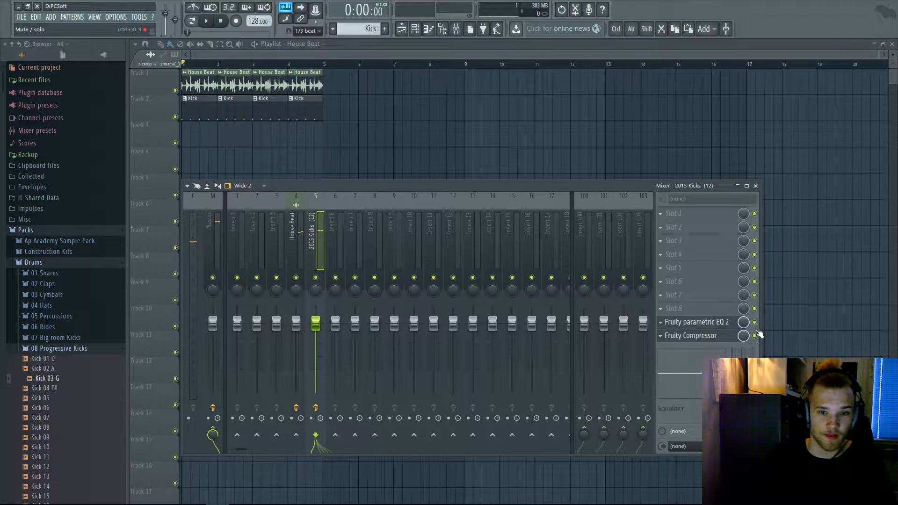
{"action": "left_click", "coordinate": [296, 254]}
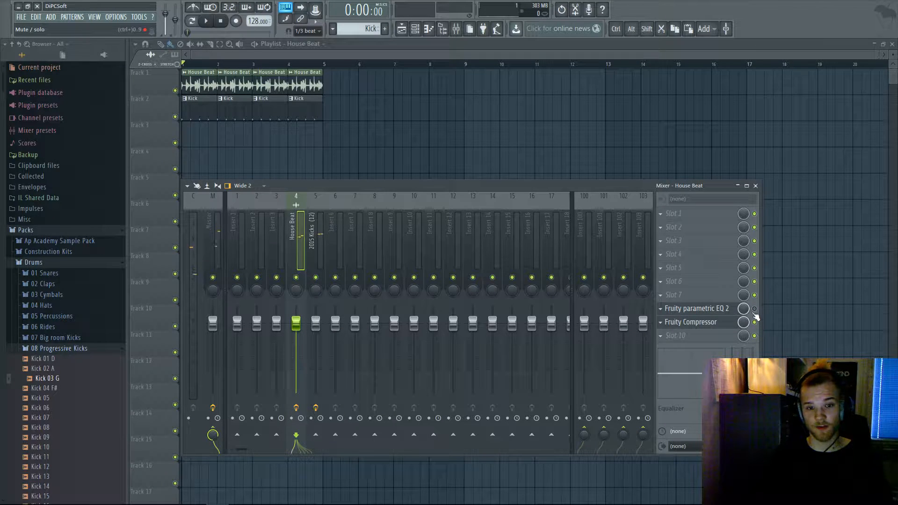
{"action": "left_click", "coordinate": [209, 262]}
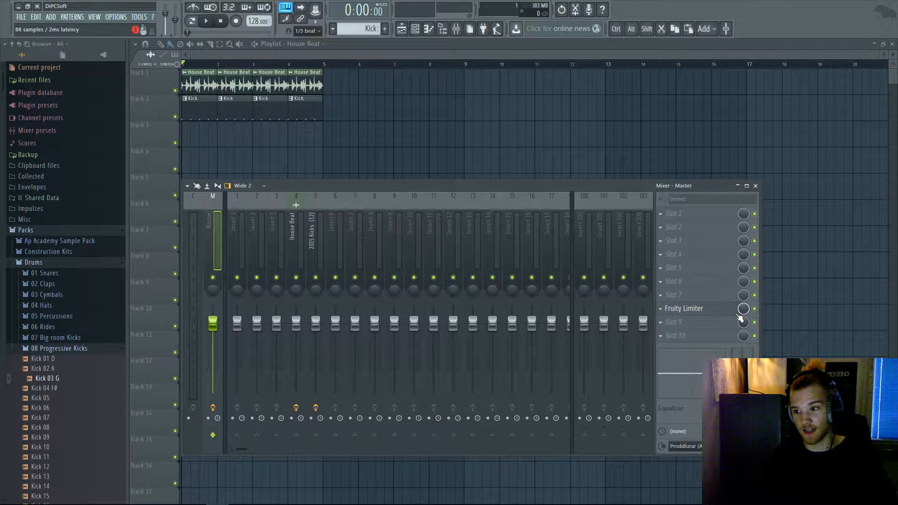
- Replace the Fruity Limiter in the Master's eighth slot with Maximus
{"action": "left_click", "coordinate": [660, 310]}
{"action": "mouse_move", "coordinate": [675, 318]}
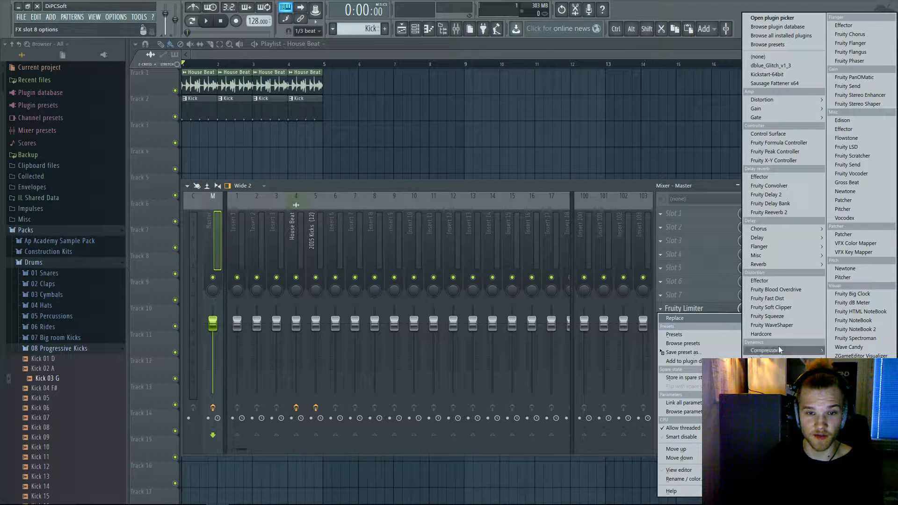
{"action": "left_click", "coordinate": [761, 394]}
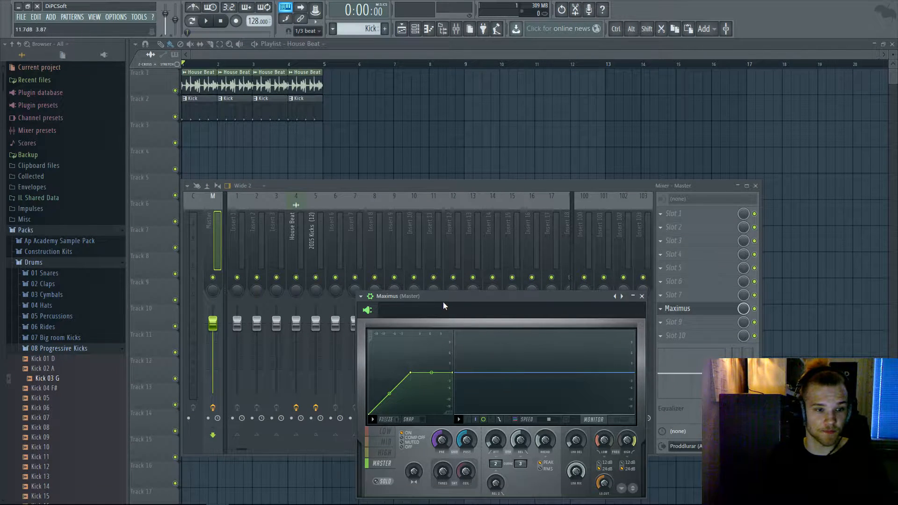
- Apply a Maximus mastering preset, then close Maximus and hide the mixer to show the playlist
{"action": "left_click_drag", "start_coordinate": [443, 306], "coordinate": [549, 157]}
{"action": "left_click", "coordinate": [465, 151]}
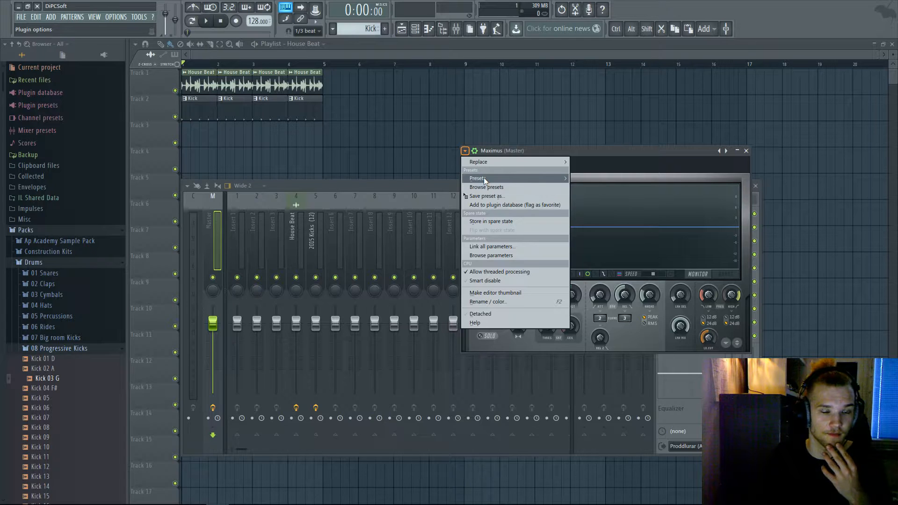
{"action": "mouse_move", "coordinate": [485, 180]}
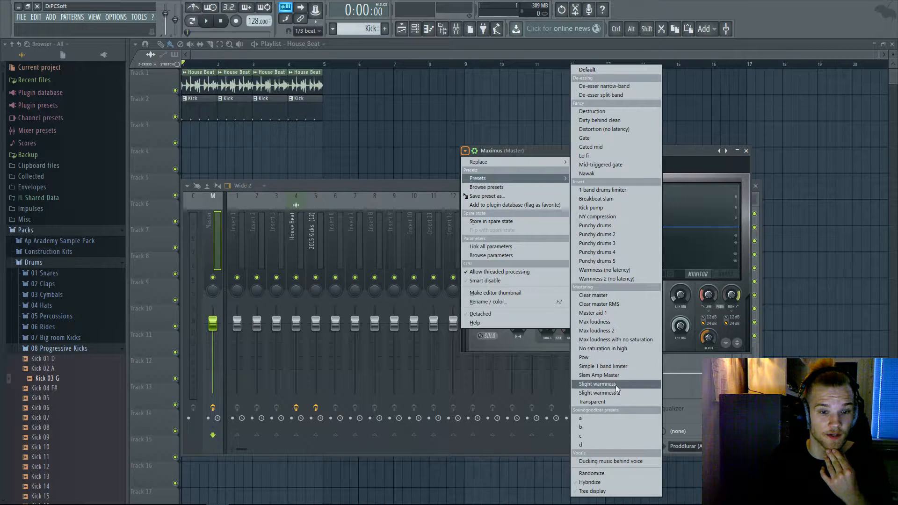
{"action": "left_click", "coordinate": [596, 303]}
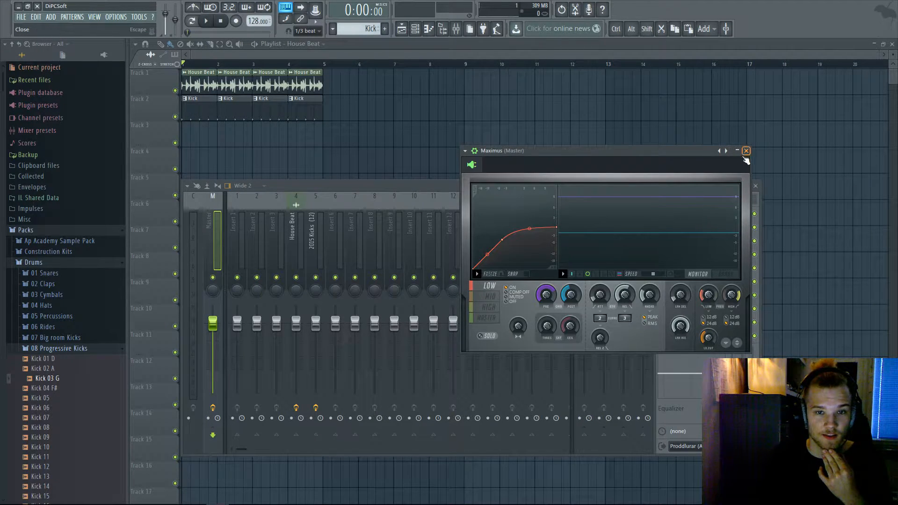
{"action": "left_click", "coordinate": [746, 151]}
{"action": "key", "text": "F9"}
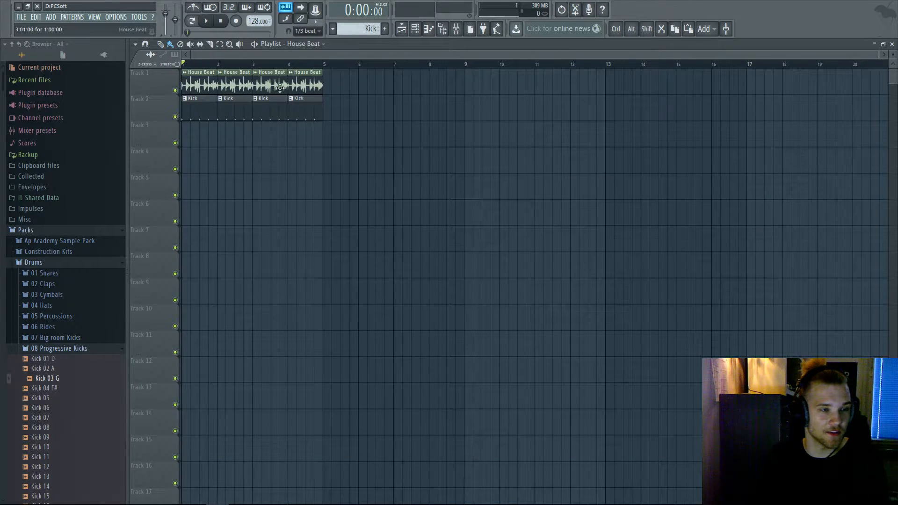